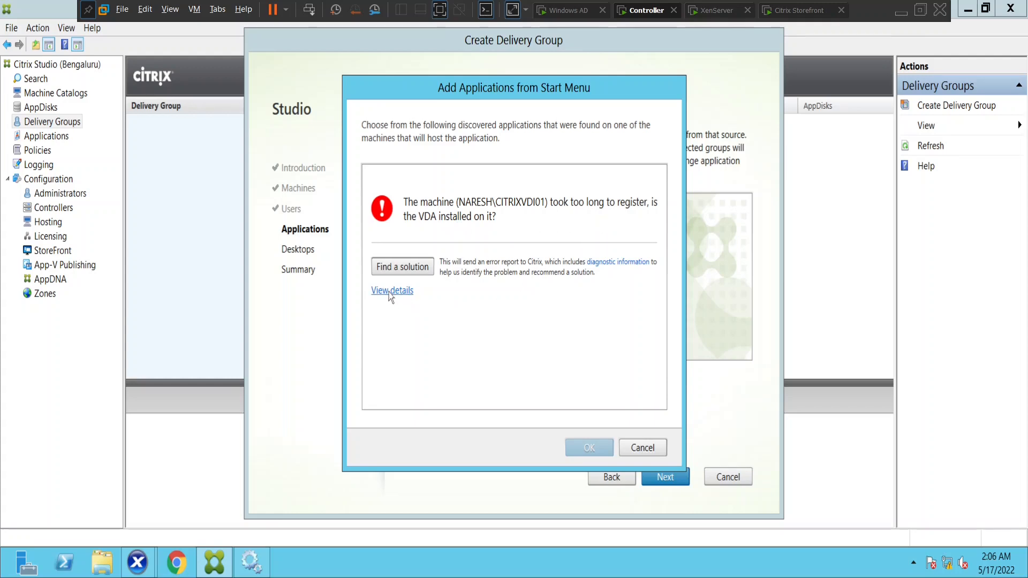
Open the registration error's full details and select the error ID and UnknownError value
{"action": "left_click", "coordinate": [389, 293]}
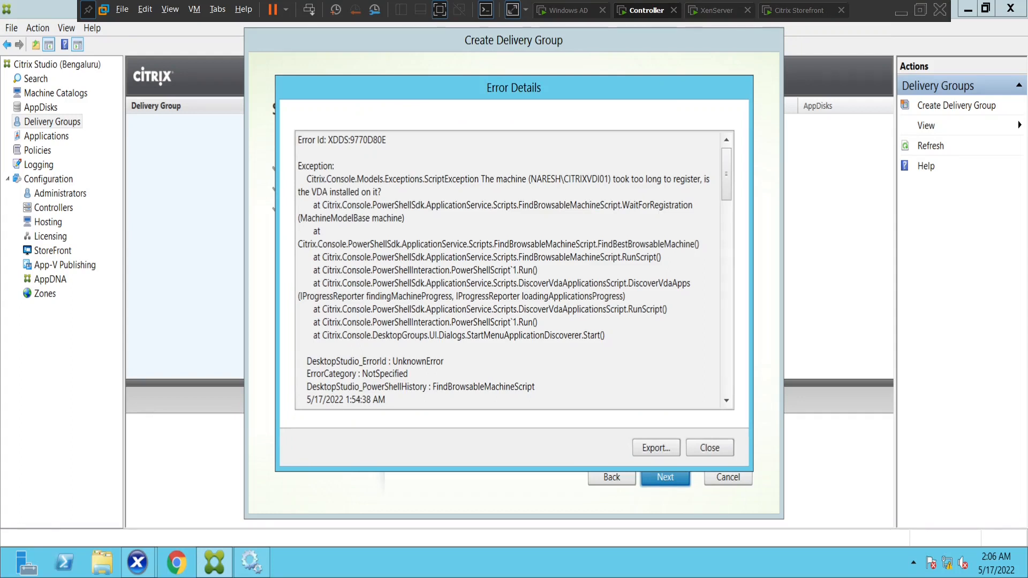
{"action": "left_click_drag", "start_coordinate": [354, 140], "coordinate": [386, 140]}
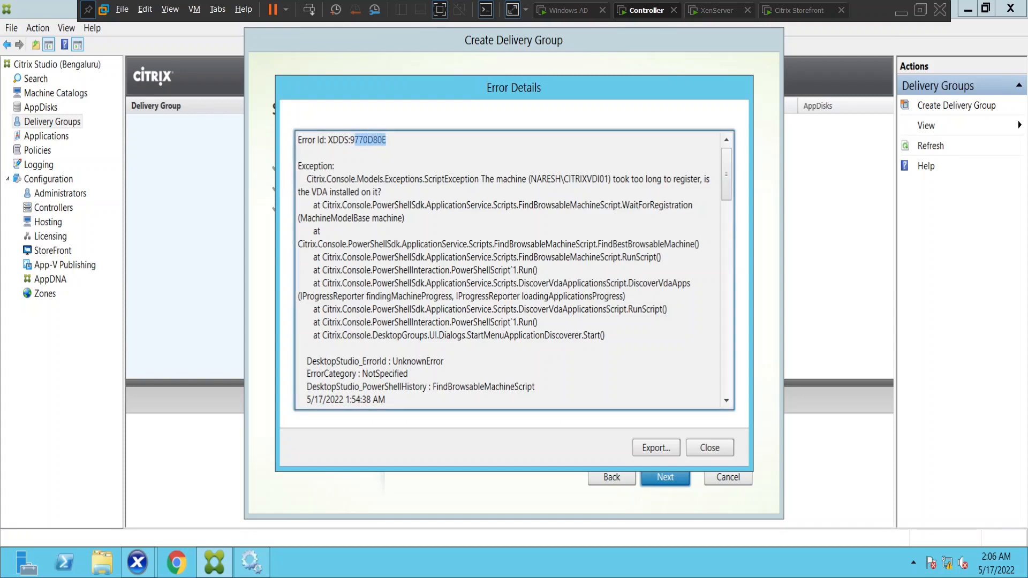
{"action": "scroll", "coordinate": [514, 268], "scroll_direction": "down", "scroll_amount": 1}
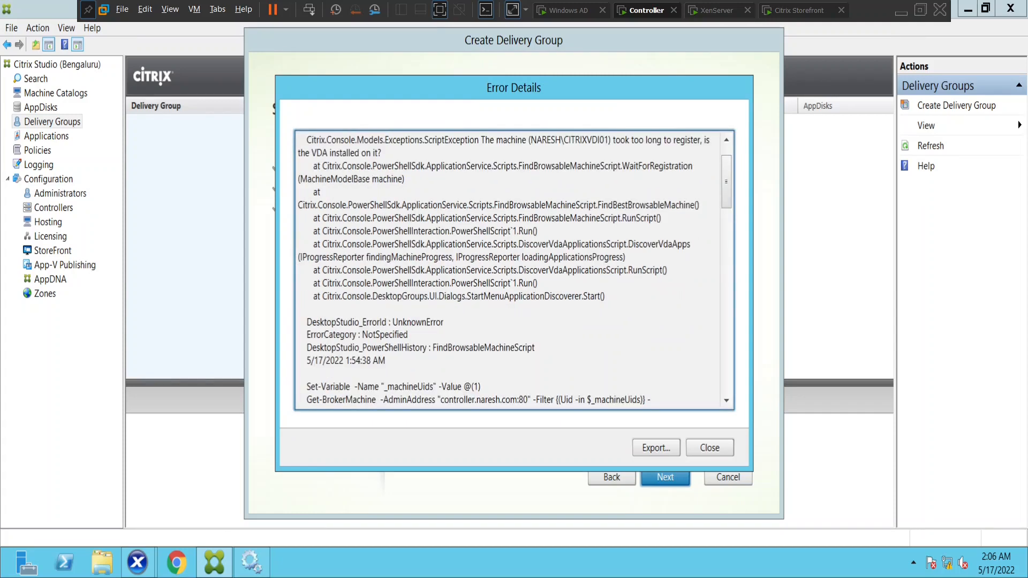
{"action": "scroll", "coordinate": [514, 268], "scroll_direction": "down", "scroll_amount": 5}
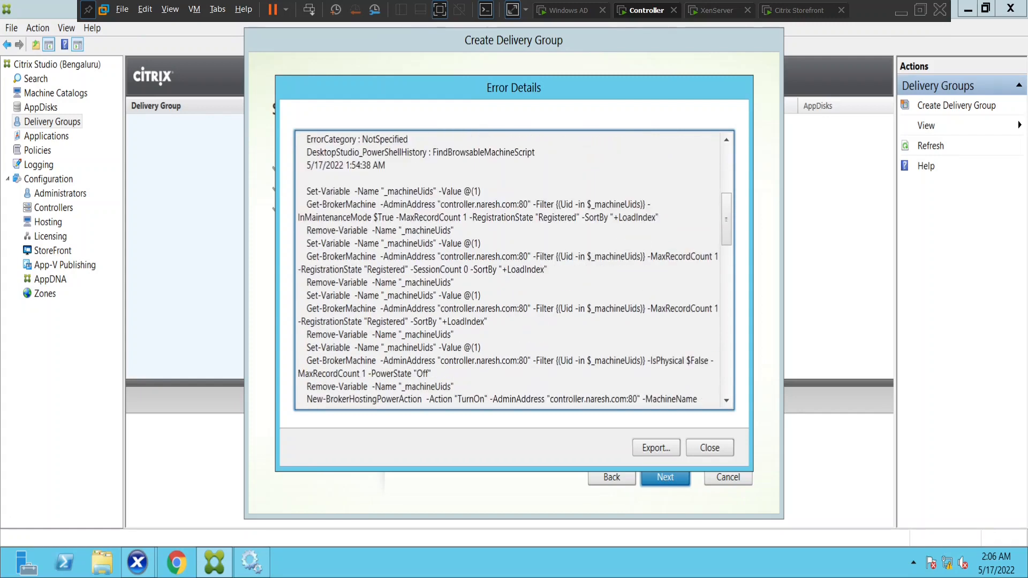
{"action": "scroll", "coordinate": [514, 267], "scroll_direction": "up", "scroll_amount": 2}
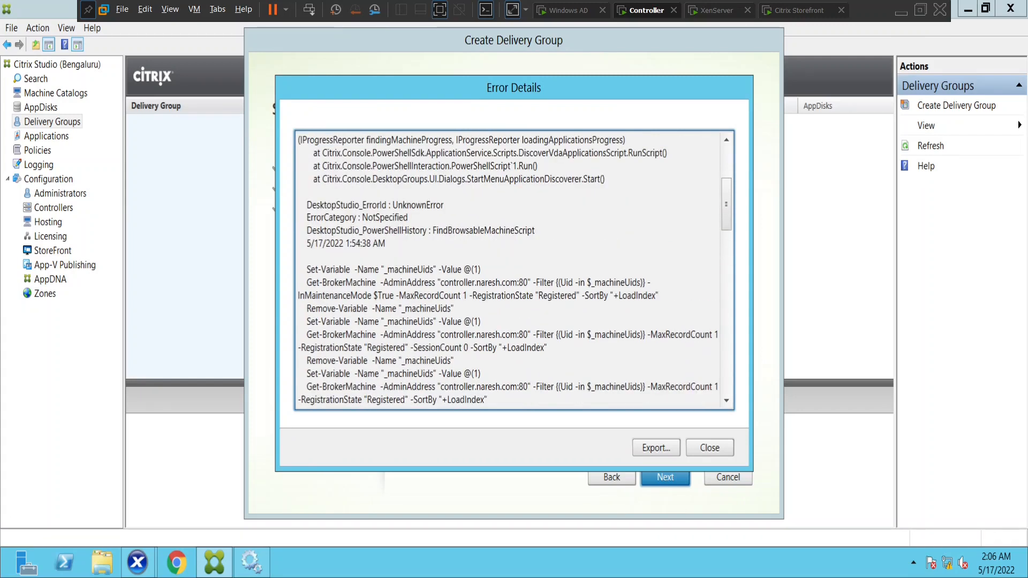
{"action": "double_click", "coordinate": [418, 205]}
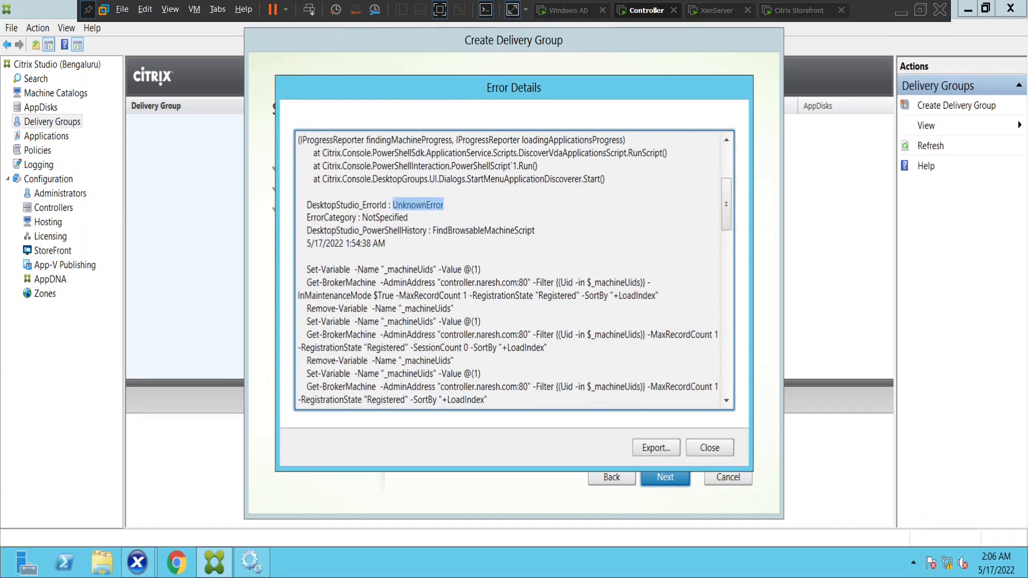
Scroll through the FindBrowsableMachineScript exception and Get-BrokerMachine command log
{"action": "scroll", "coordinate": [514, 267], "scroll_direction": "down", "scroll_amount": 2}
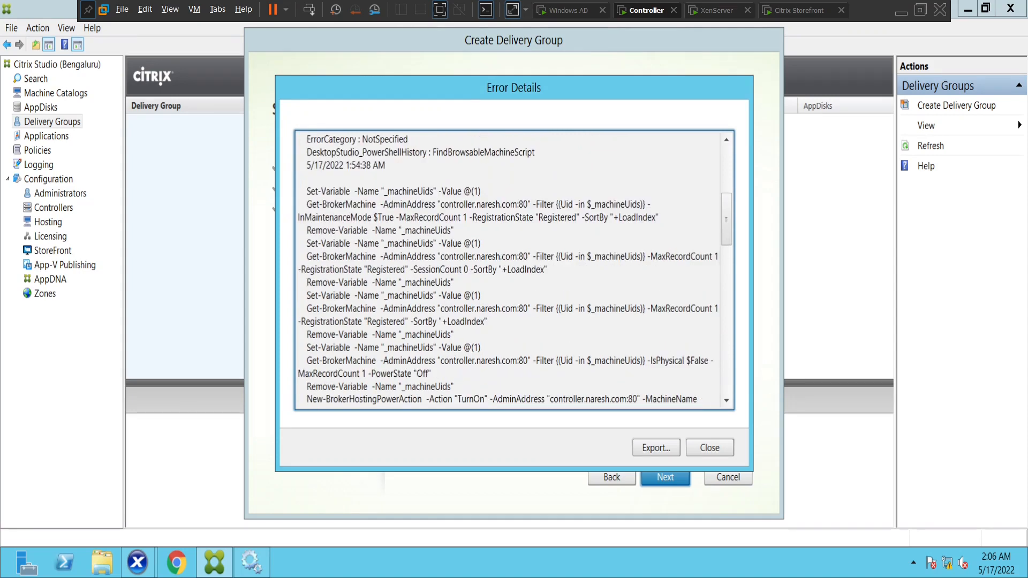
{"action": "scroll", "coordinate": [514, 268], "scroll_direction": "down", "scroll_amount": 5}
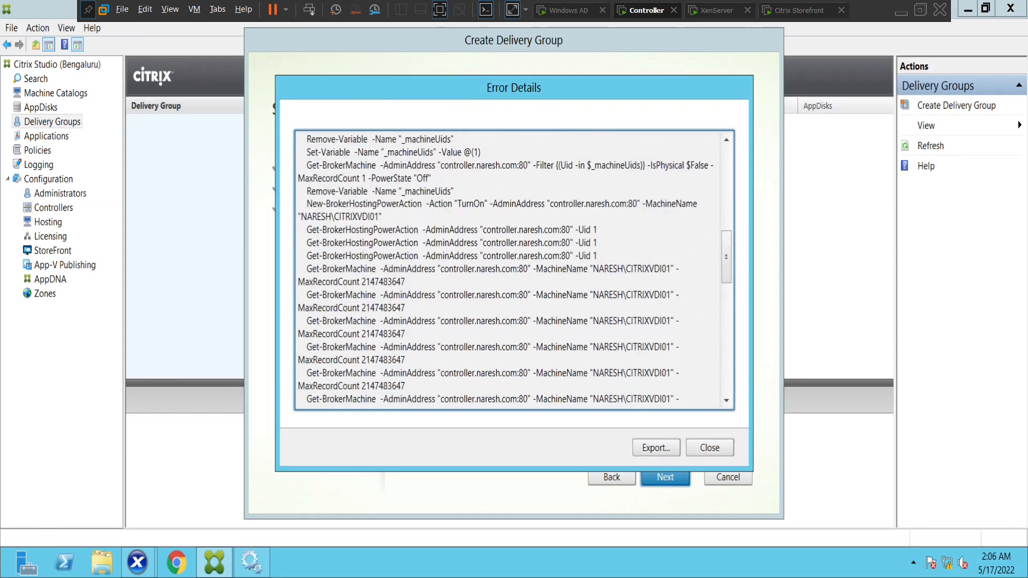
{"action": "scroll", "coordinate": [514, 268], "scroll_direction": "down", "scroll_amount": 3}
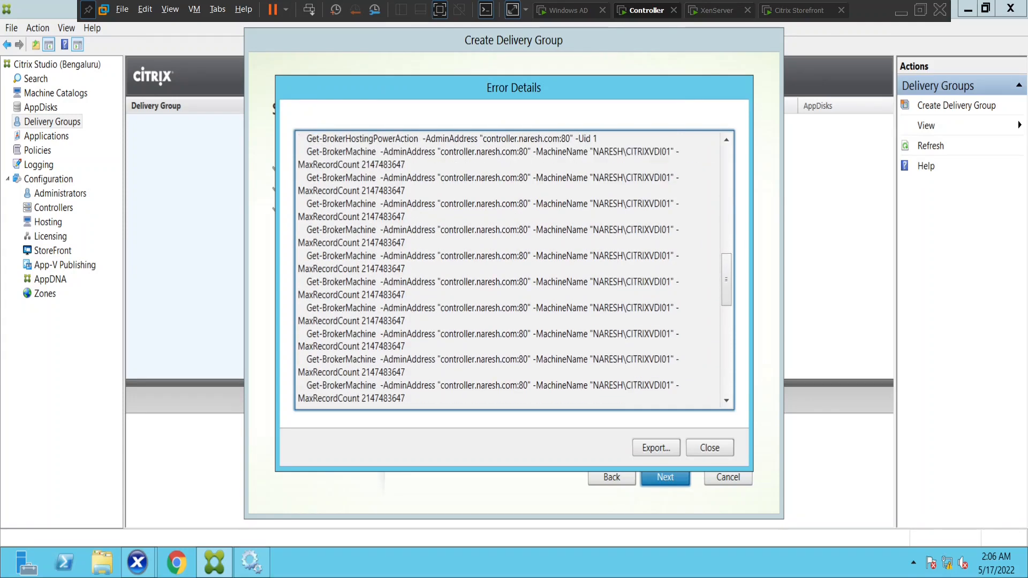
{"action": "scroll", "coordinate": [514, 268], "scroll_direction": "down", "scroll_amount": 3}
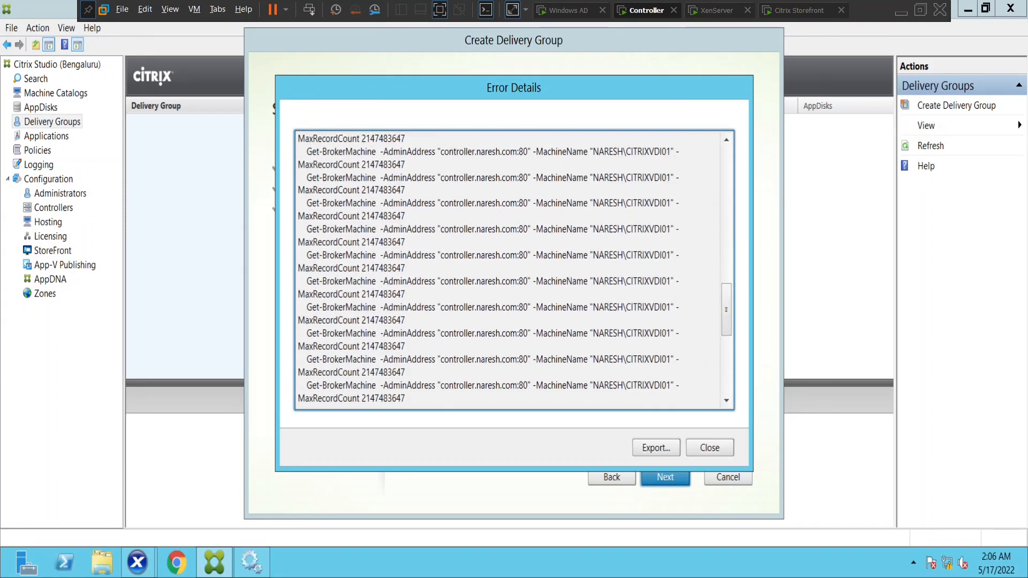
{"action": "scroll", "coordinate": [514, 268], "scroll_direction": "down", "scroll_amount": 4}
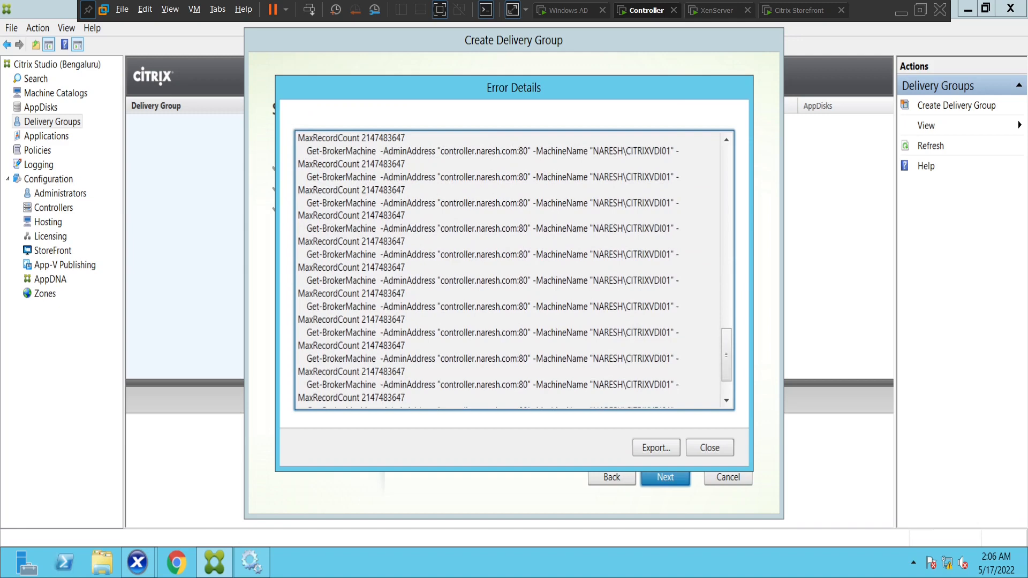
{"action": "scroll", "coordinate": [514, 267], "scroll_direction": "down", "scroll_amount": 3}
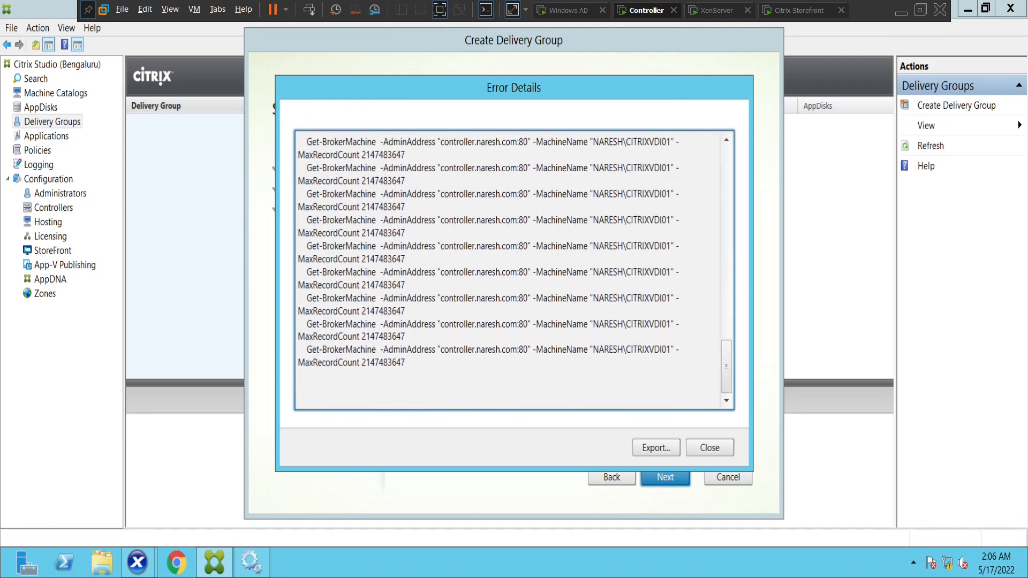
{"action": "scroll", "coordinate": [514, 268], "scroll_direction": "up", "scroll_amount": 1}
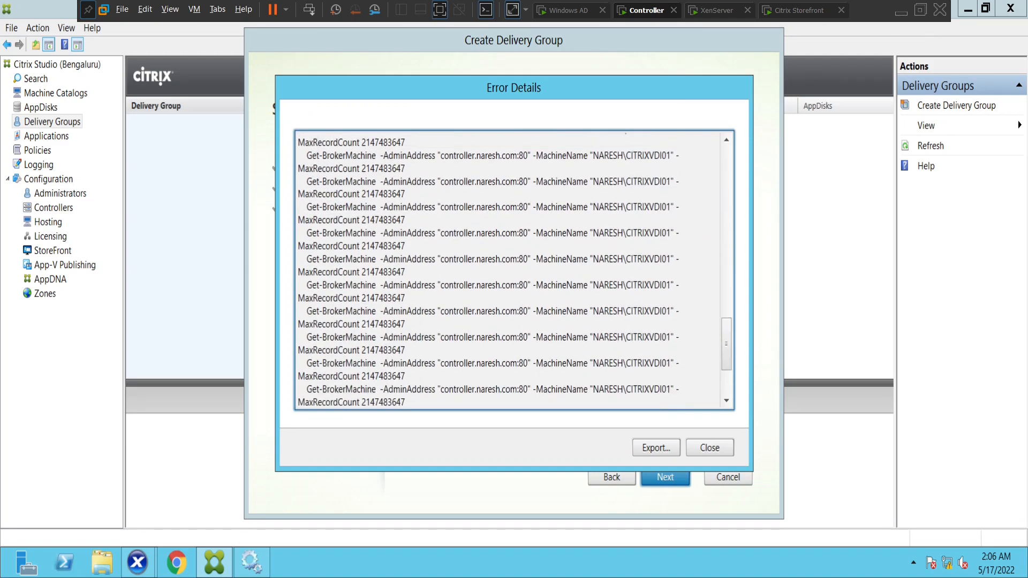
{"action": "scroll", "coordinate": [514, 268], "scroll_direction": "up", "scroll_amount": 3}
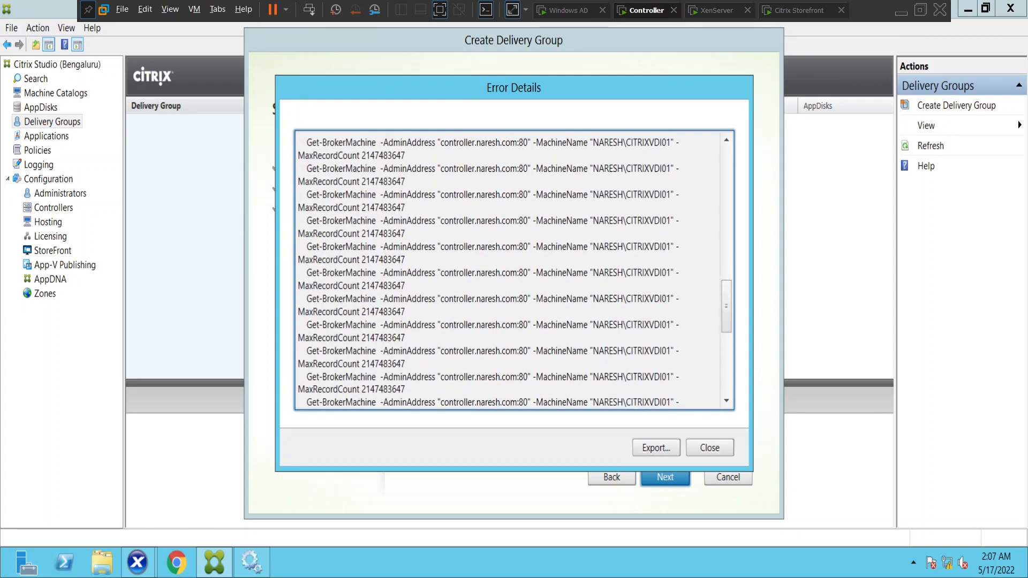
{"action": "scroll", "coordinate": [514, 268], "scroll_direction": "up", "scroll_amount": 2}
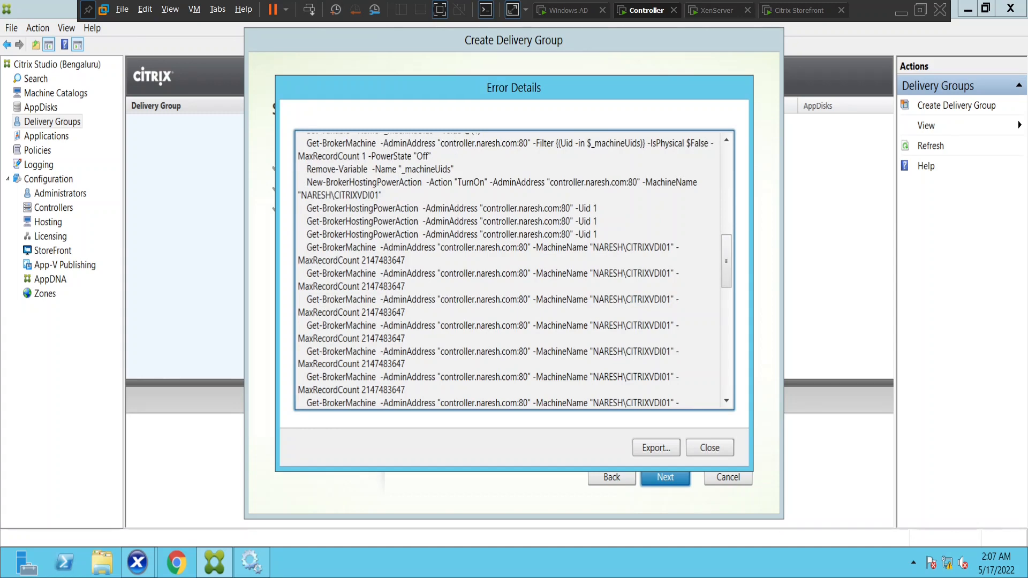
{"action": "scroll", "coordinate": [509, 268], "scroll_direction": "up", "scroll_amount": 2}
{"action": "scroll", "coordinate": [514, 268], "scroll_direction": "up", "scroll_amount": 2}
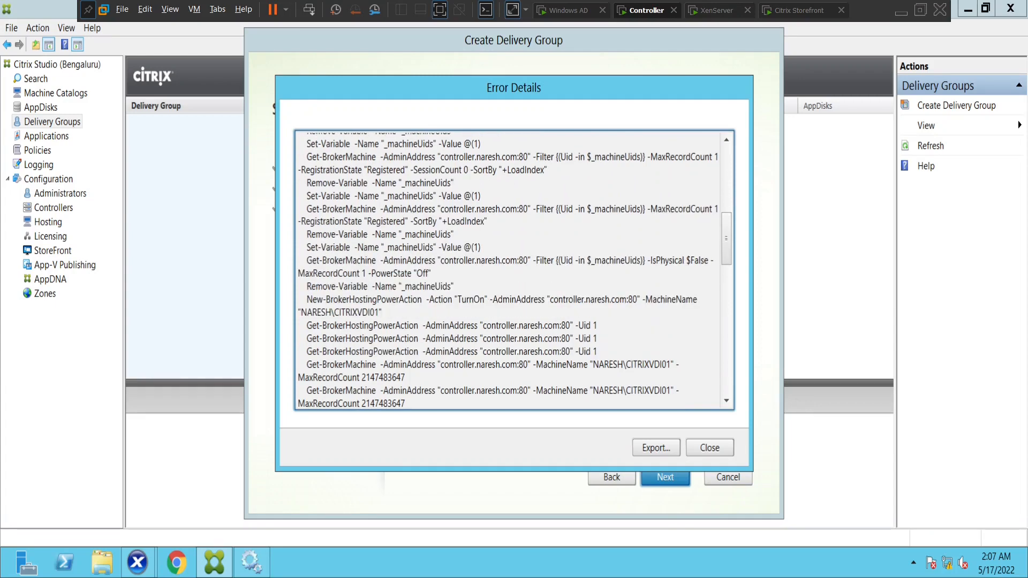
{"action": "scroll", "coordinate": [513, 267], "scroll_direction": "up", "scroll_amount": 3}
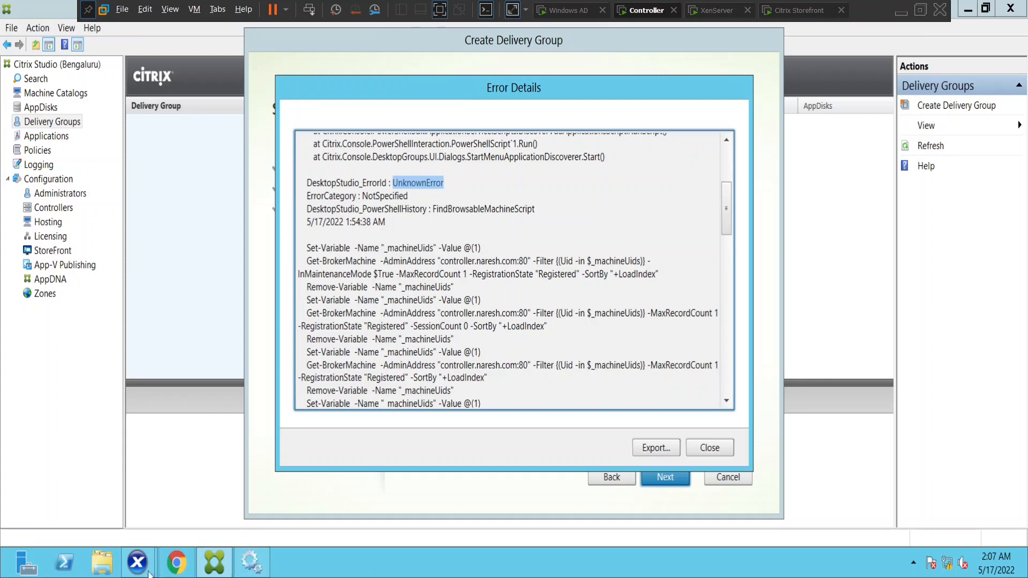
Close Error Details, maximize XenCenter, and send Ctrl+Alt+Del to the CITRIXVDI01 console
{"action": "left_click", "coordinate": [714, 453]}
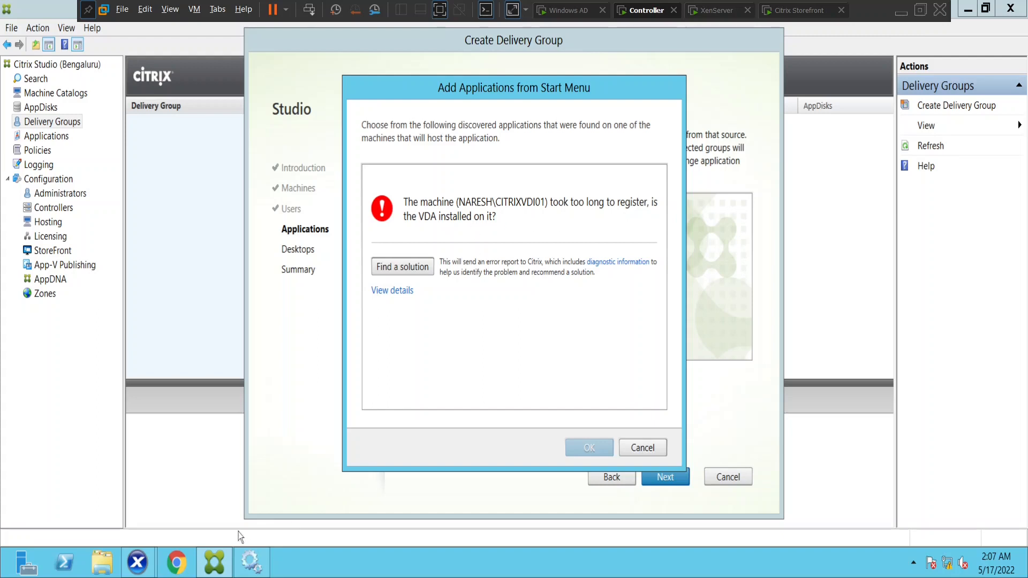
{"action": "mouse_move", "coordinate": [136, 562]}
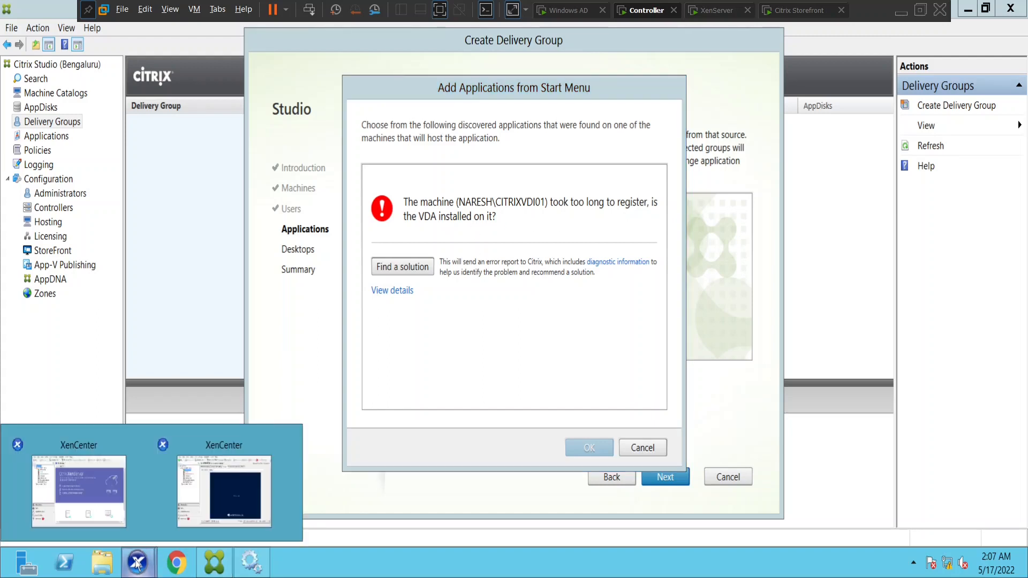
{"action": "left_click", "coordinate": [209, 495]}
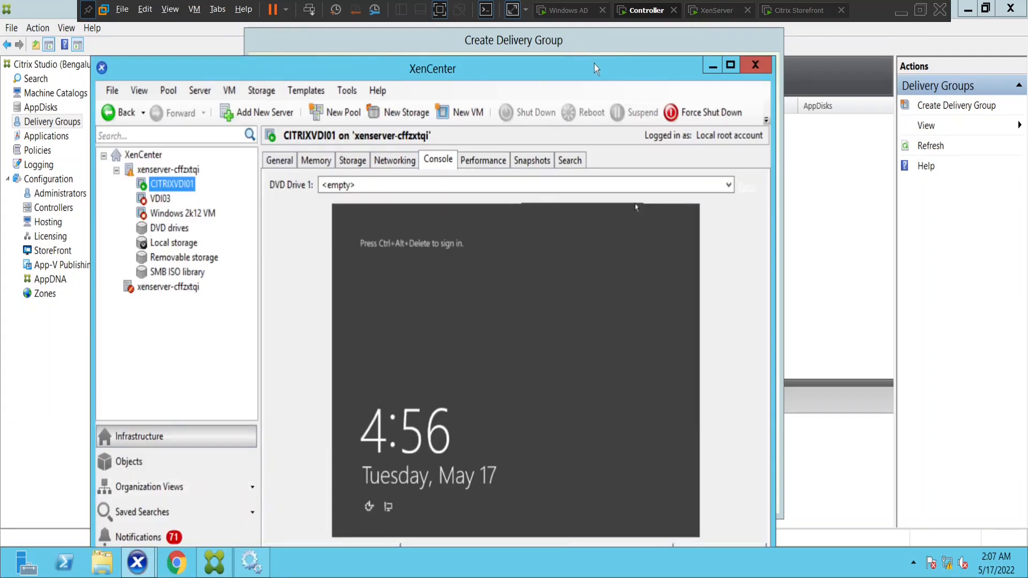
{"action": "left_click_drag", "start_coordinate": [597, 70], "coordinate": [613, 49]}
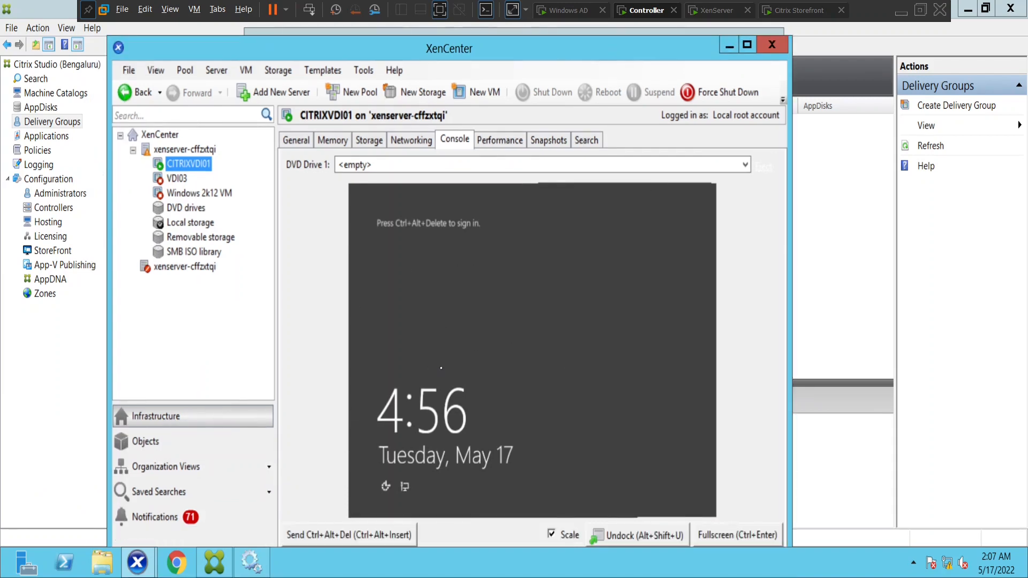
{"action": "left_click", "coordinate": [747, 45]}
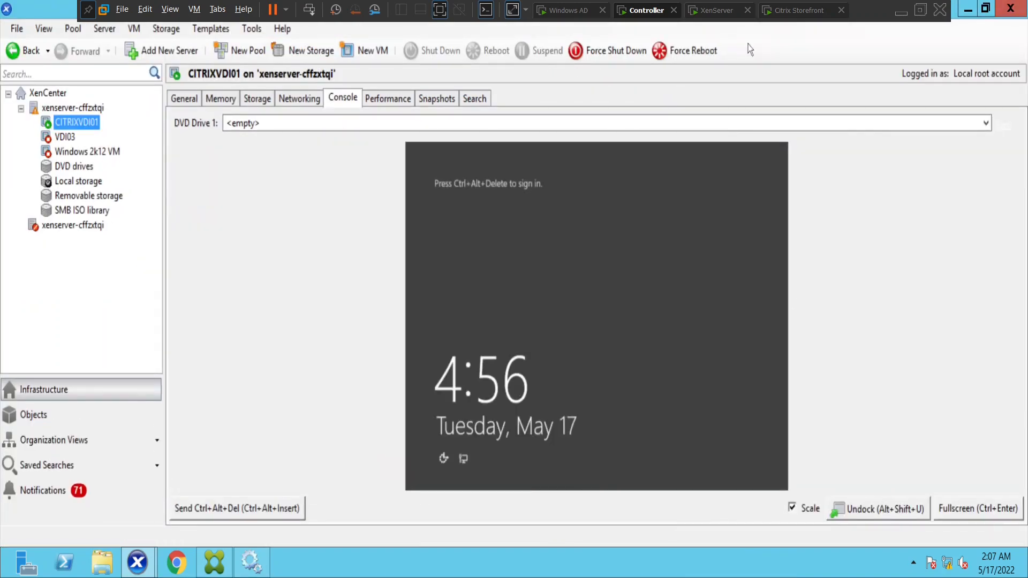
{"action": "left_click", "coordinate": [263, 511]}
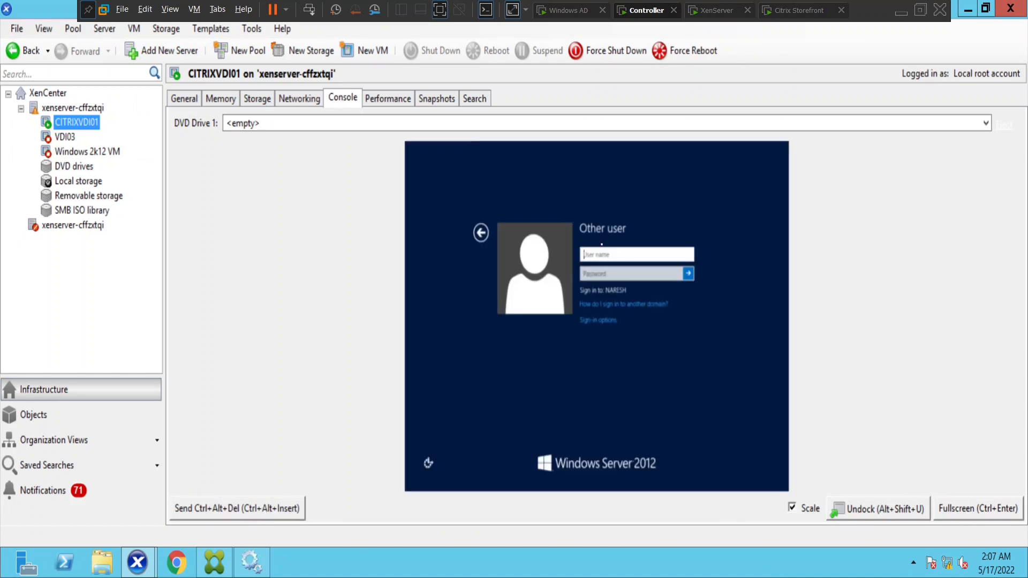
Put the console full screen and attempt sign-in as administrator with its password
{"action": "left_click", "coordinate": [972, 514]}
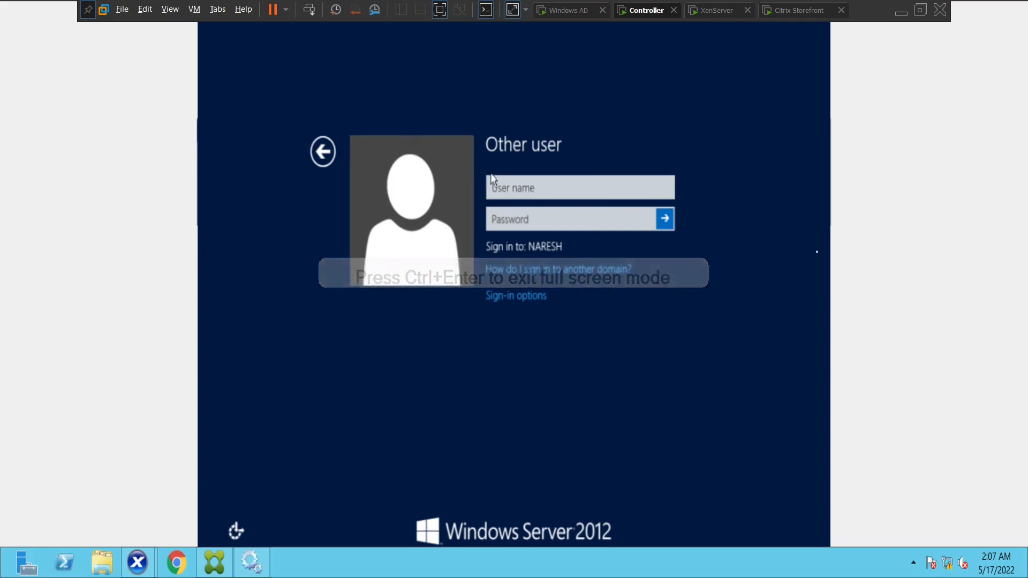
{"action": "left_click", "coordinate": [509, 190]}
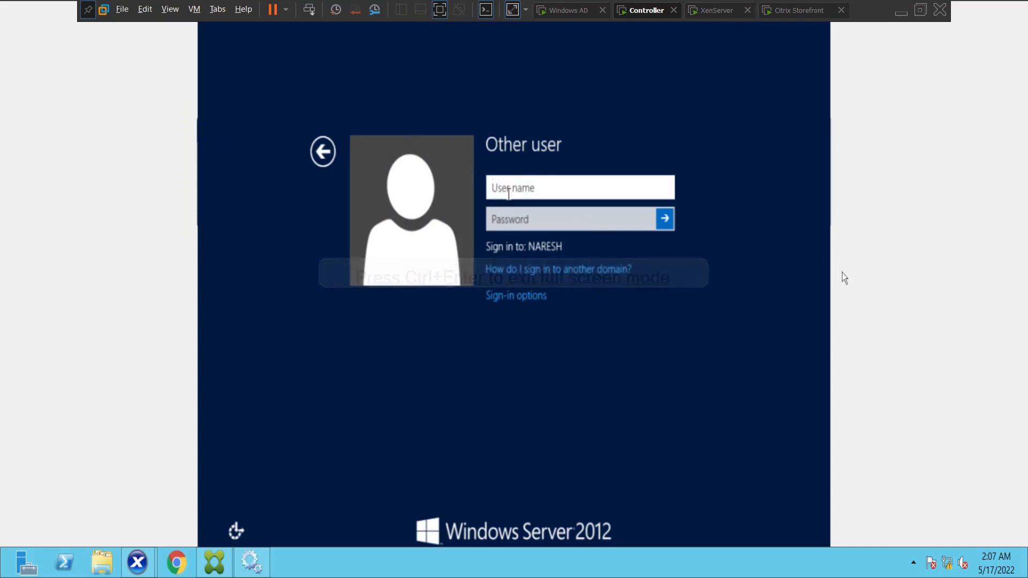
{"action": "type", "text": "administrator"}
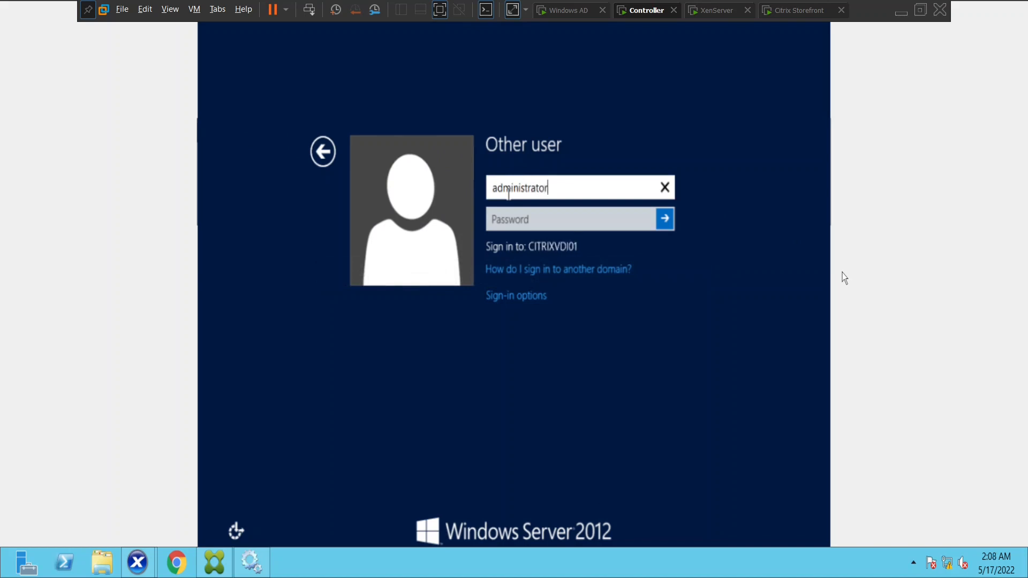
{"action": "key", "text": "Tab"}
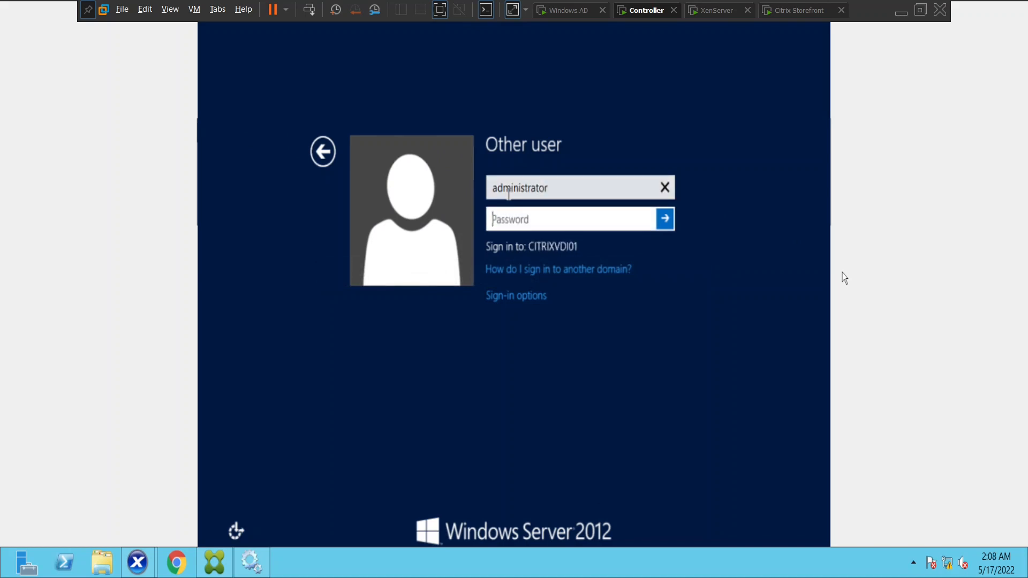
{"action": "type", "text": "••••••••"}
{"action": "key", "text": "Return"}
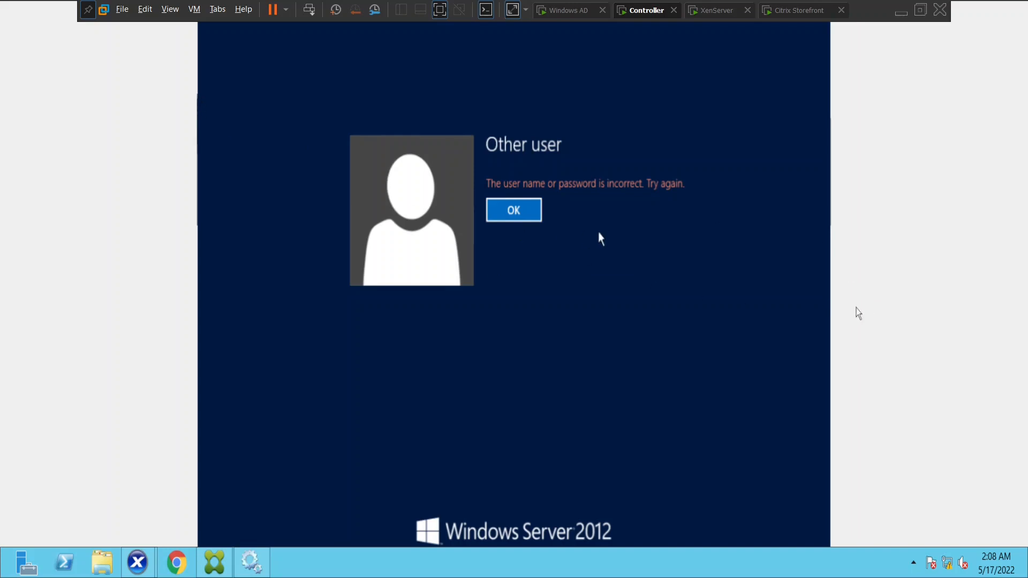
After the incorrect-password error, retry with the domain prefix added to administrator and the password
{"action": "left_click", "coordinate": [536, 209]}
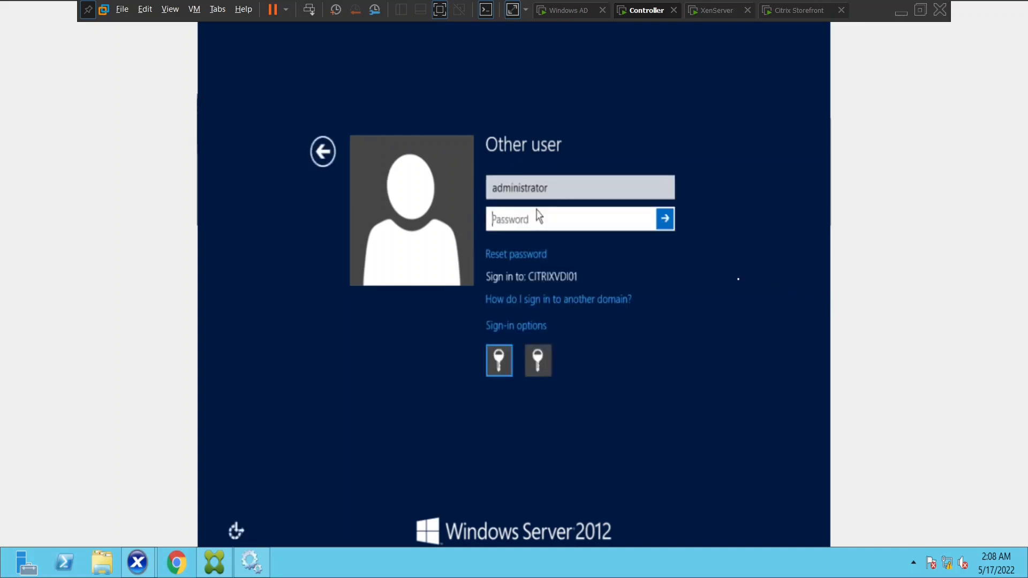
{"action": "left_click", "coordinate": [494, 191]}
{"action": "type", "text": "naresh."}
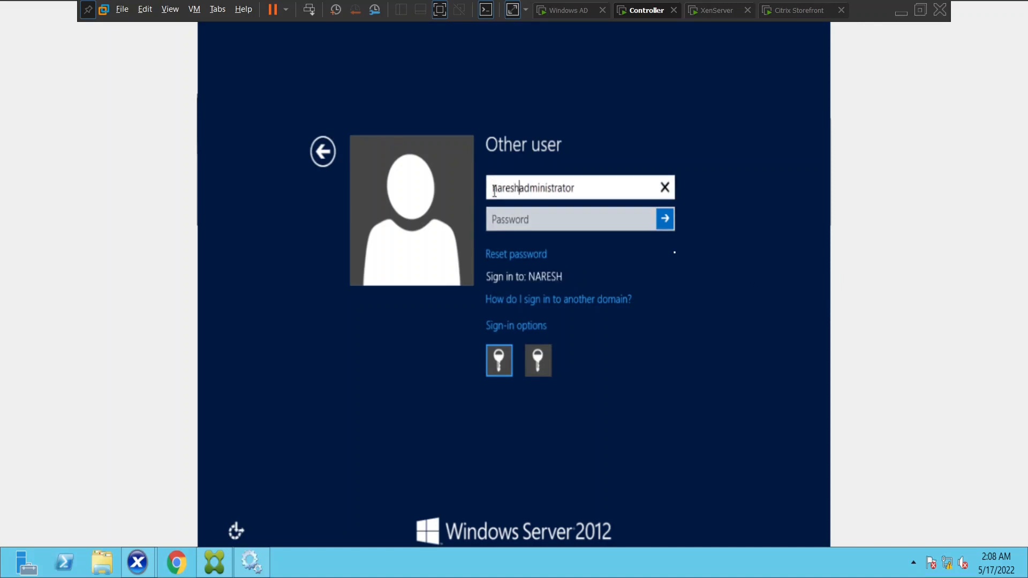
{"action": "type", "text": "com"}
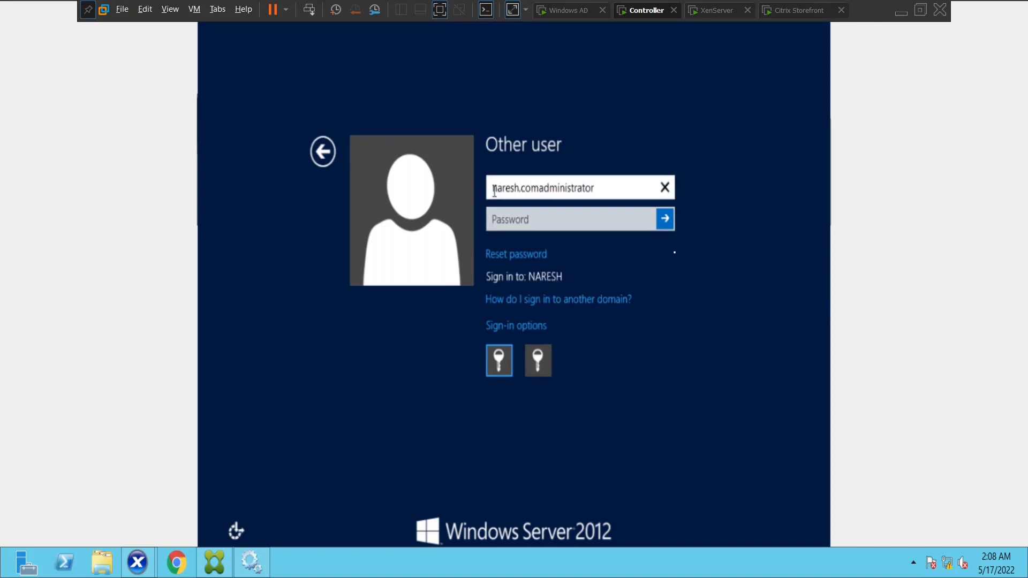
{"action": "type", "text": "\\"}
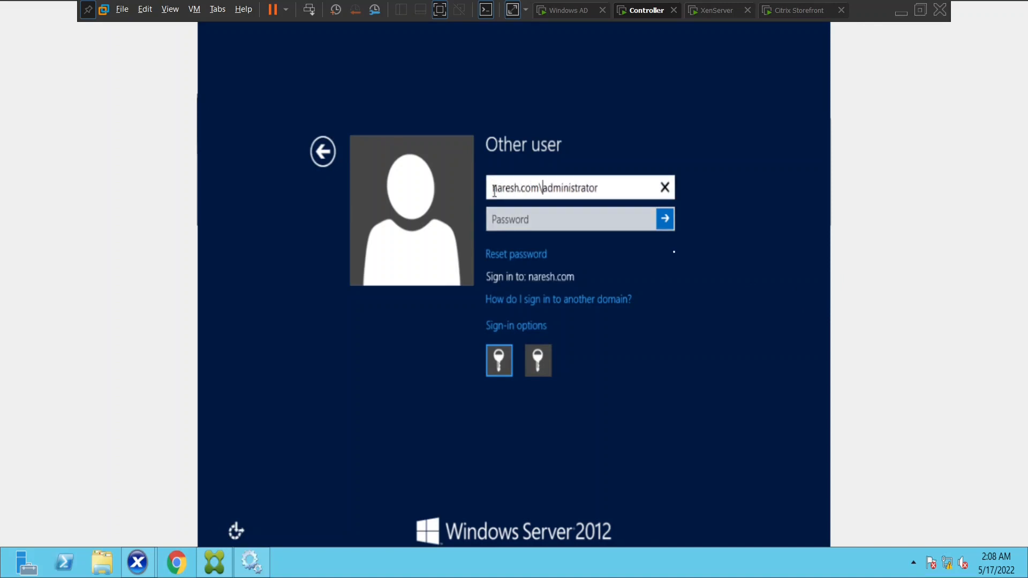
{"action": "left_click", "coordinate": [518, 215]}
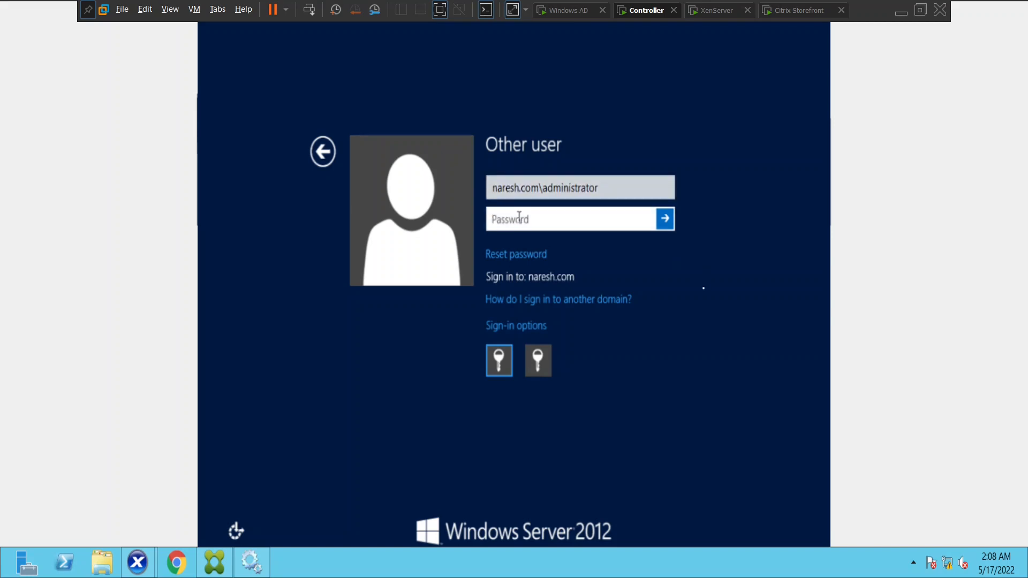
{"action": "type", "text": "********"}
{"action": "key", "text": "Return"}
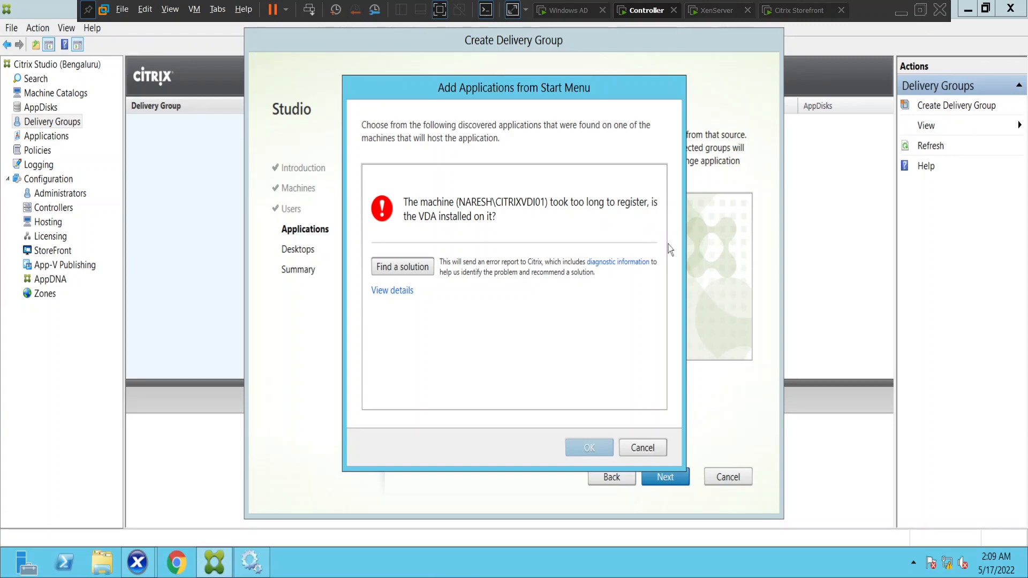
In Services, check the Citrix Analytics, Broker, Configuration, Environment Test, Licensing and Config Synchronizer services
{"action": "left_click", "coordinate": [258, 562]}
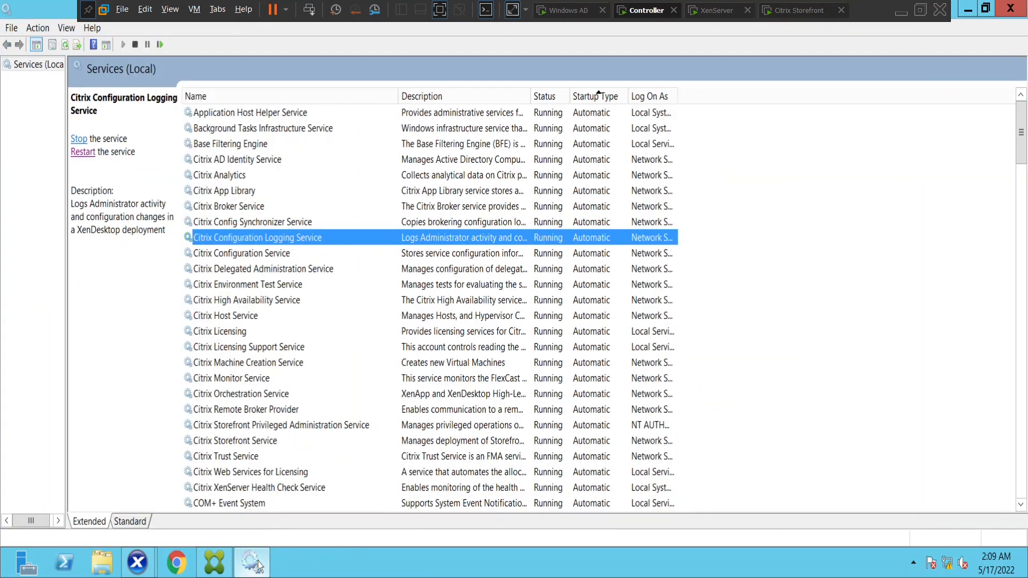
{"action": "left_click", "coordinate": [381, 181]}
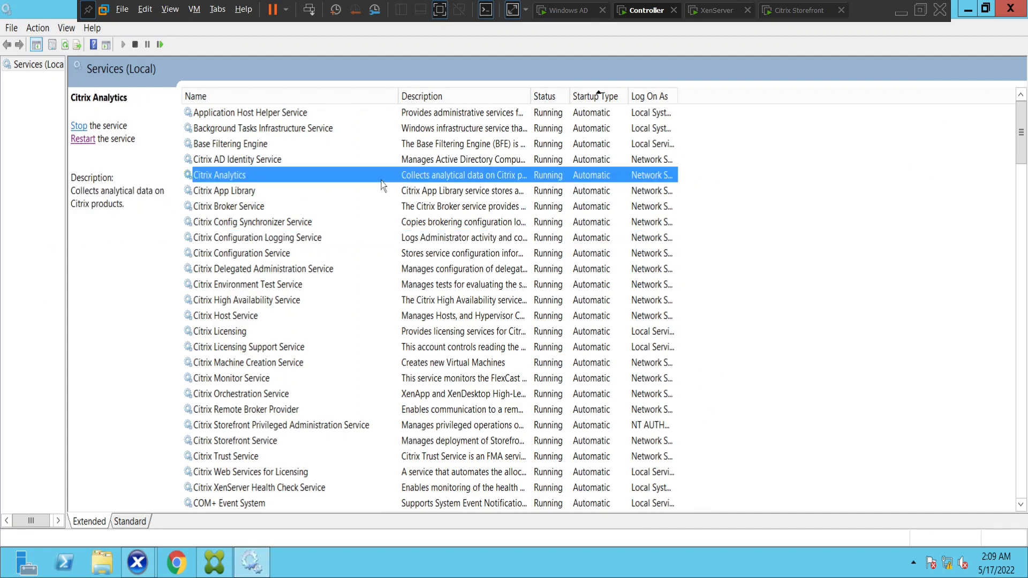
{"action": "left_click", "coordinate": [396, 206]}
{"action": "left_click", "coordinate": [419, 254]}
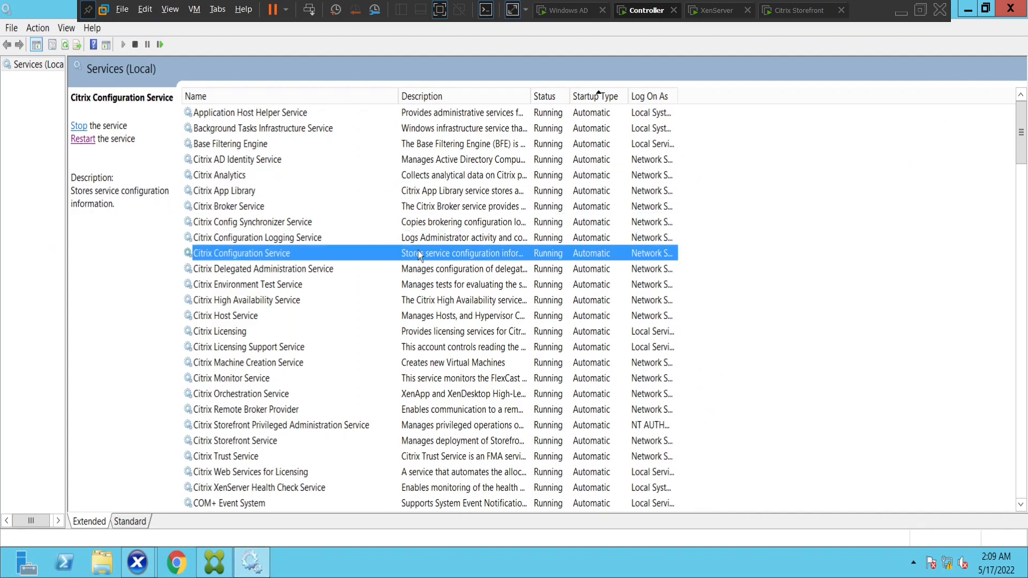
{"action": "left_click", "coordinate": [419, 288]}
{"action": "left_click", "coordinate": [419, 332]}
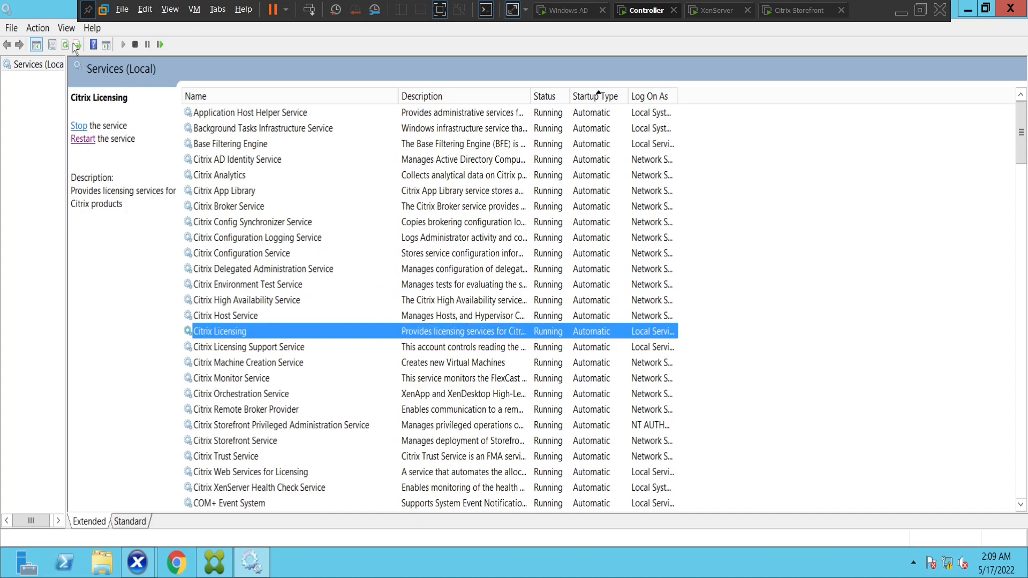
{"action": "left_click", "coordinate": [460, 222]}
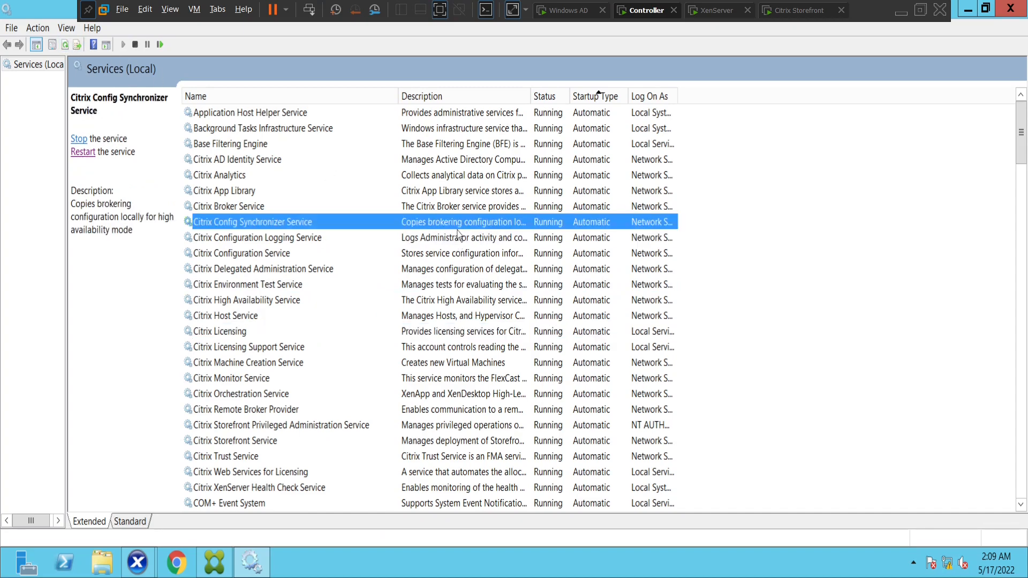
Scroll the list and recheck the Citrix Analytics and Citrix Host Service status
{"action": "scroll", "coordinate": [460, 242], "scroll_direction": "down", "scroll_amount": 4}
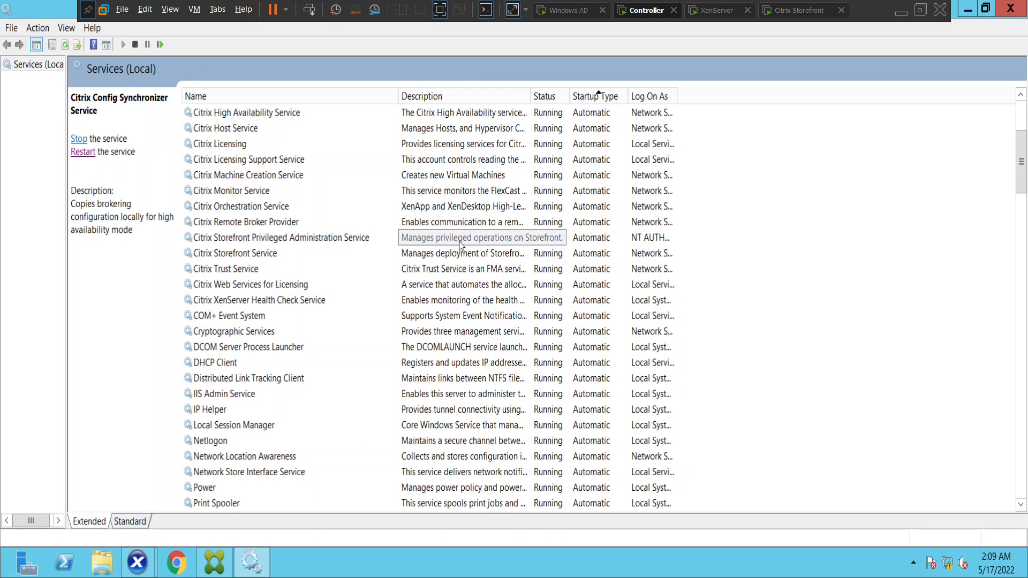
{"action": "scroll", "coordinate": [459, 243], "scroll_direction": "up", "scroll_amount": 3}
{"action": "scroll", "coordinate": [353, 255], "scroll_direction": "down", "scroll_amount": 6}
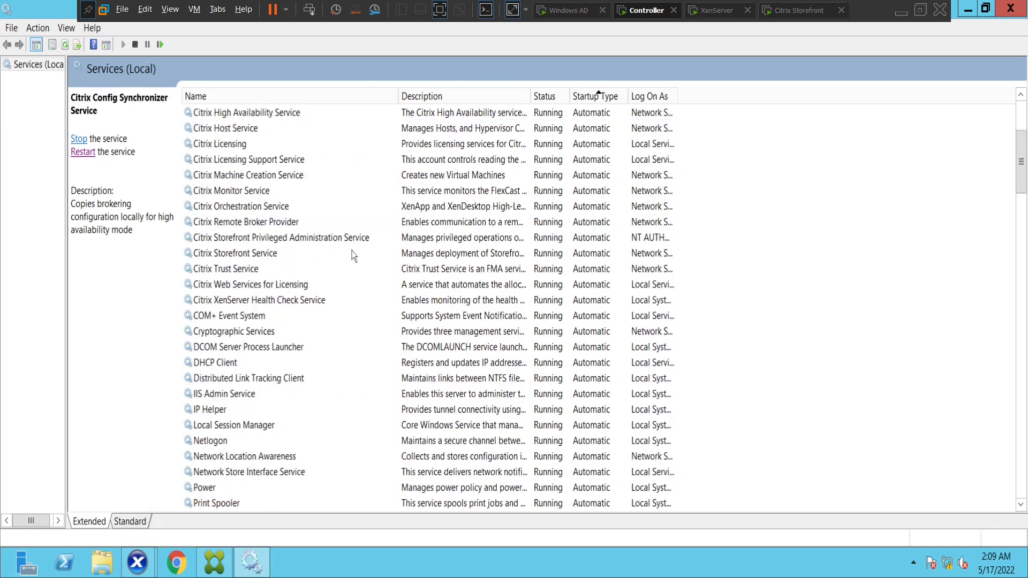
{"action": "scroll", "coordinate": [359, 256], "scroll_direction": "up", "scroll_amount": 6}
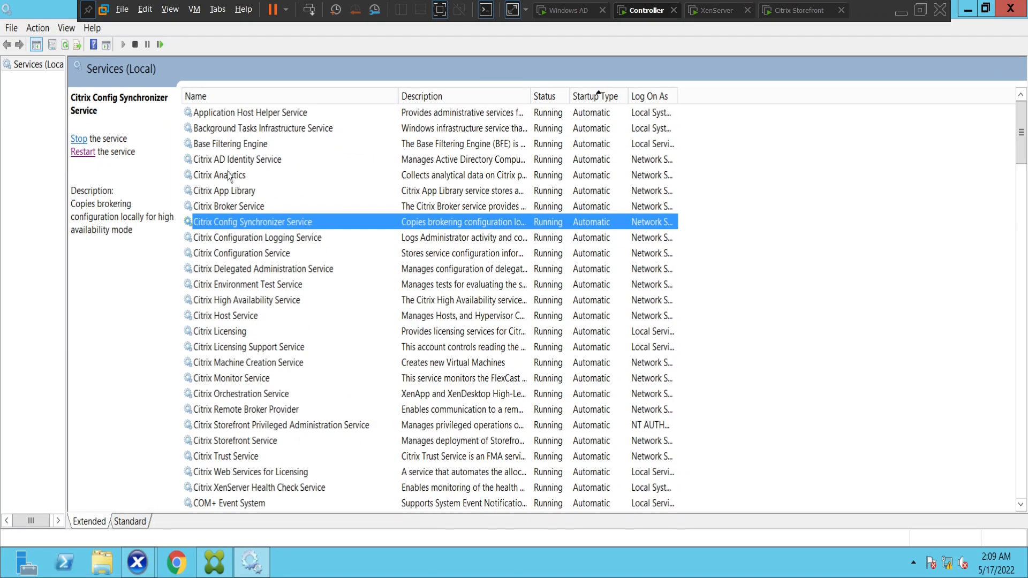
{"action": "left_click", "coordinate": [230, 175]}
{"action": "left_click", "coordinate": [283, 317]}
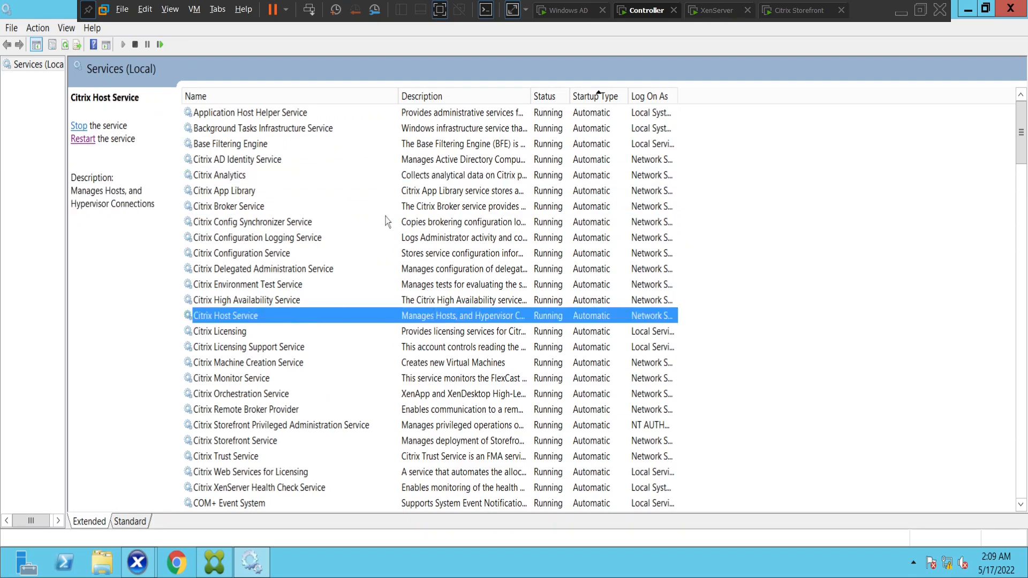
Bring the XenCenter CITRIXVDI01 console window forward and view its Console tab
{"action": "left_click", "coordinate": [138, 562]}
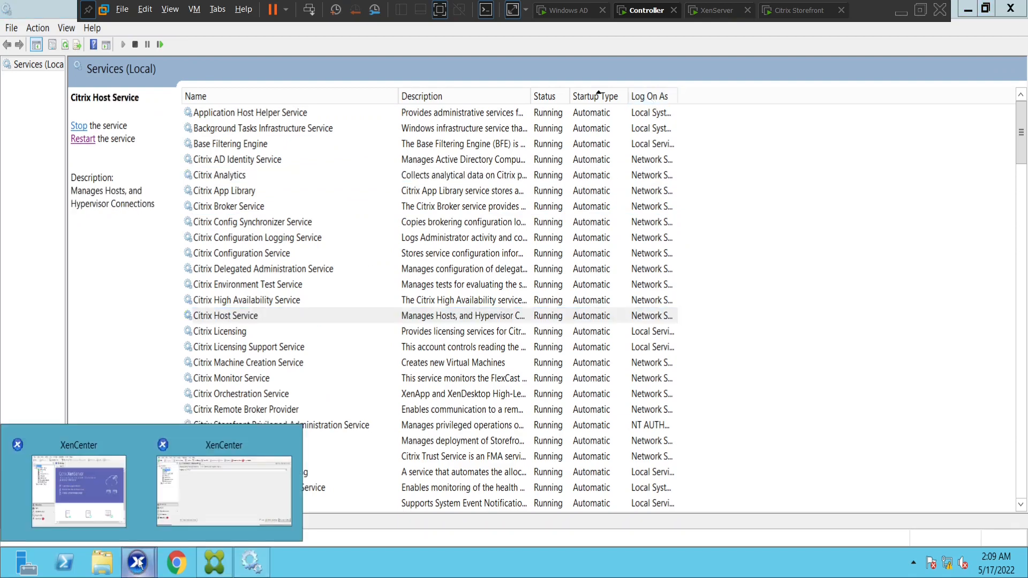
{"action": "left_click", "coordinate": [216, 506]}
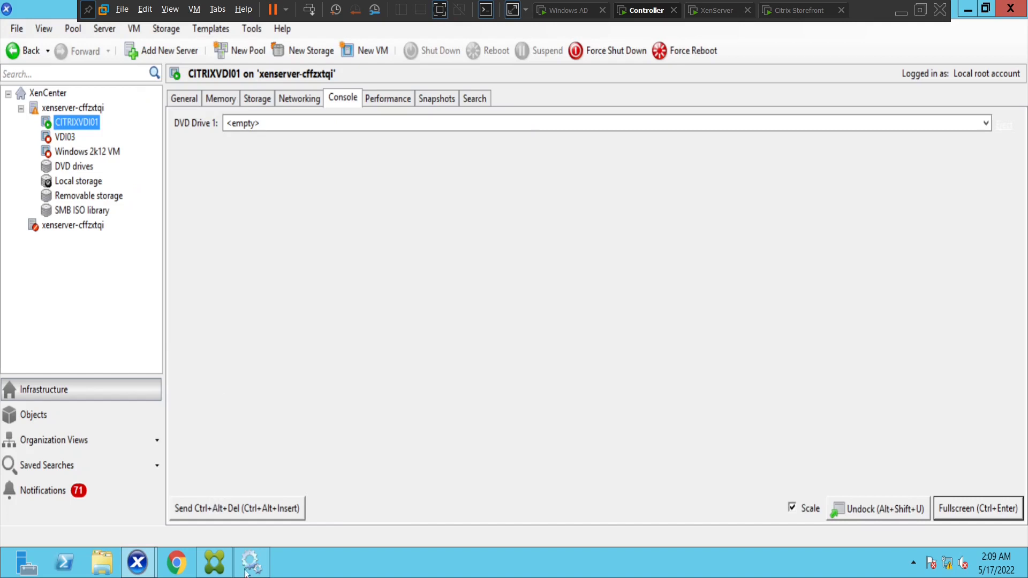
{"action": "mouse_move", "coordinate": [145, 565]}
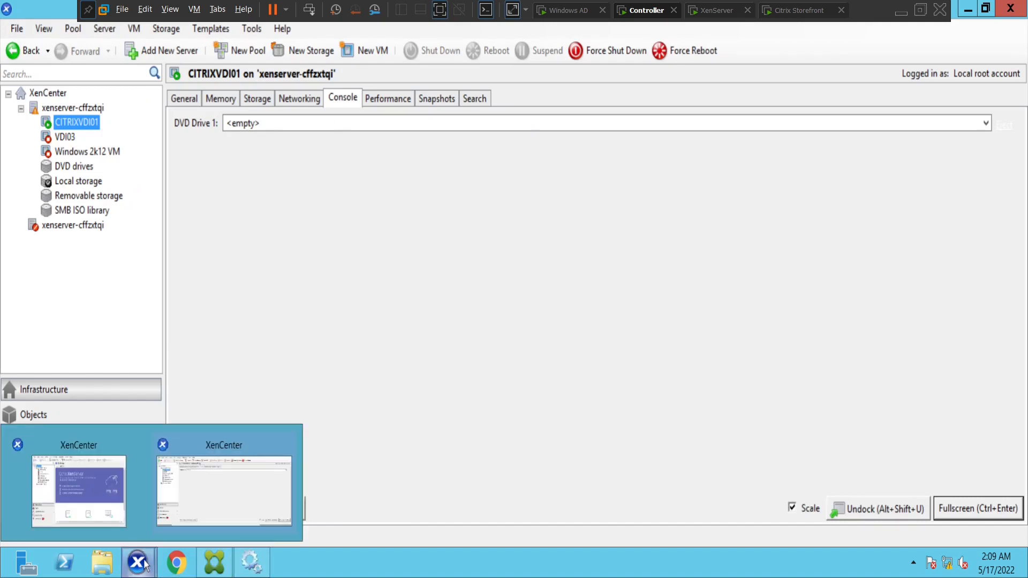
{"action": "left_click", "coordinate": [209, 498]}
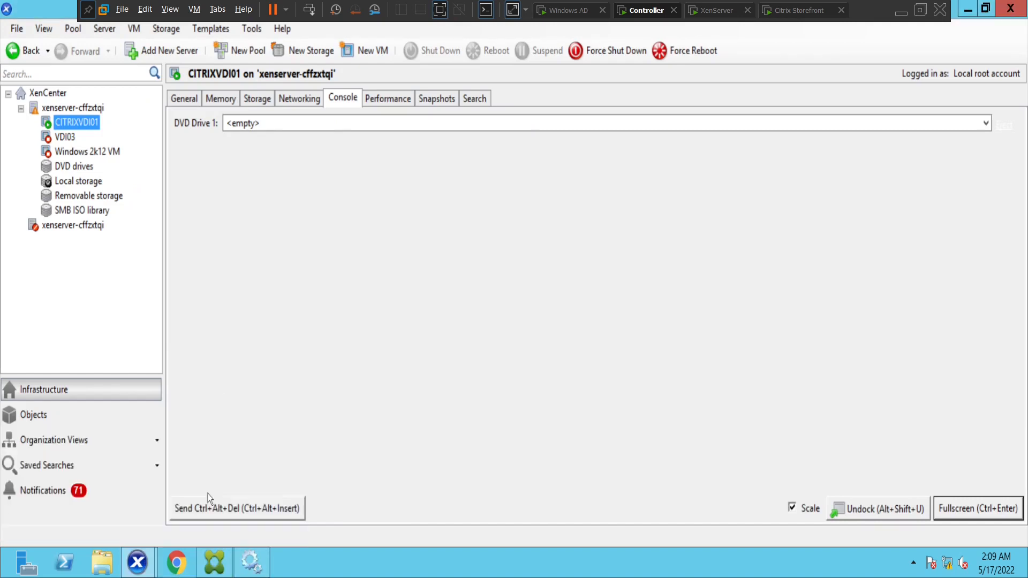
{"action": "left_click", "coordinate": [385, 102]}
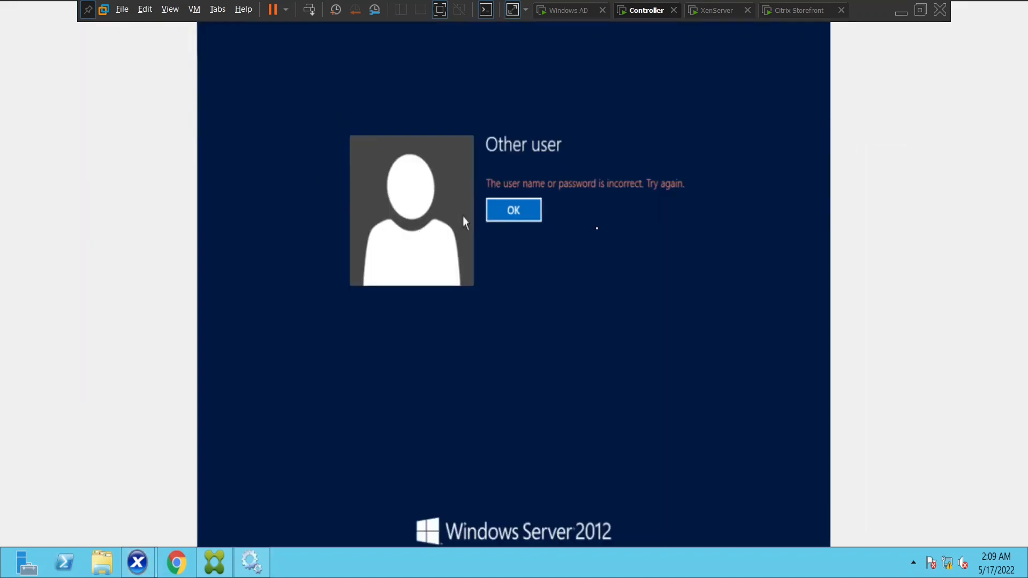
{"action": "left_click", "coordinate": [503, 209]}
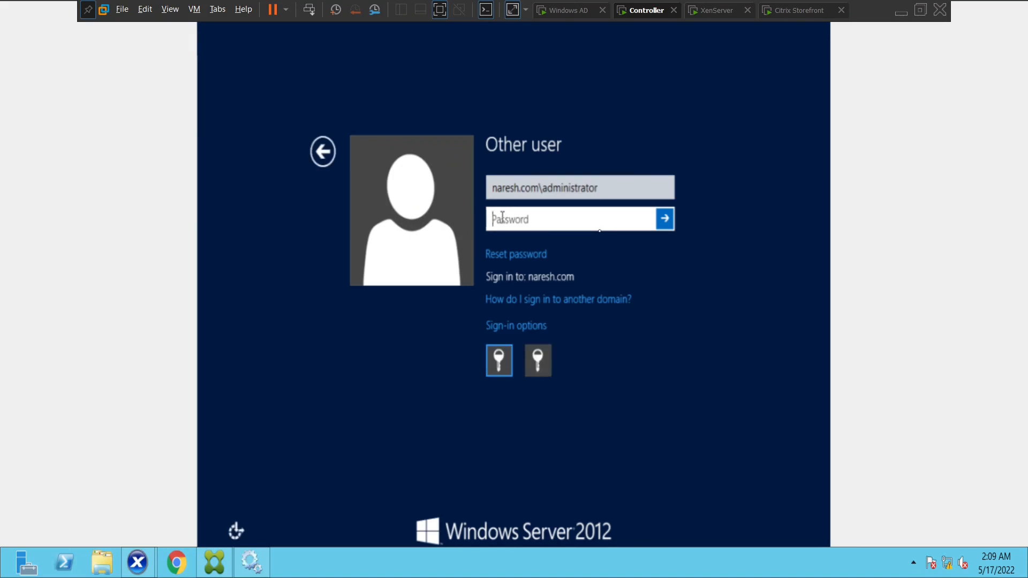
{"action": "key", "text": "Caps_Lock"}
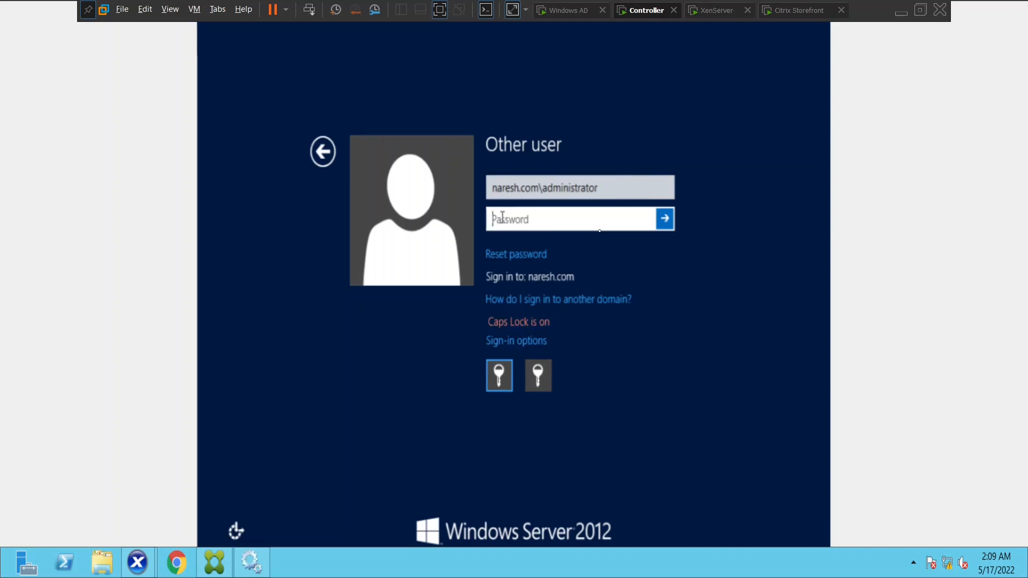
{"action": "type", "text": "P"}
{"action": "key", "text": "Caps_Lock"}
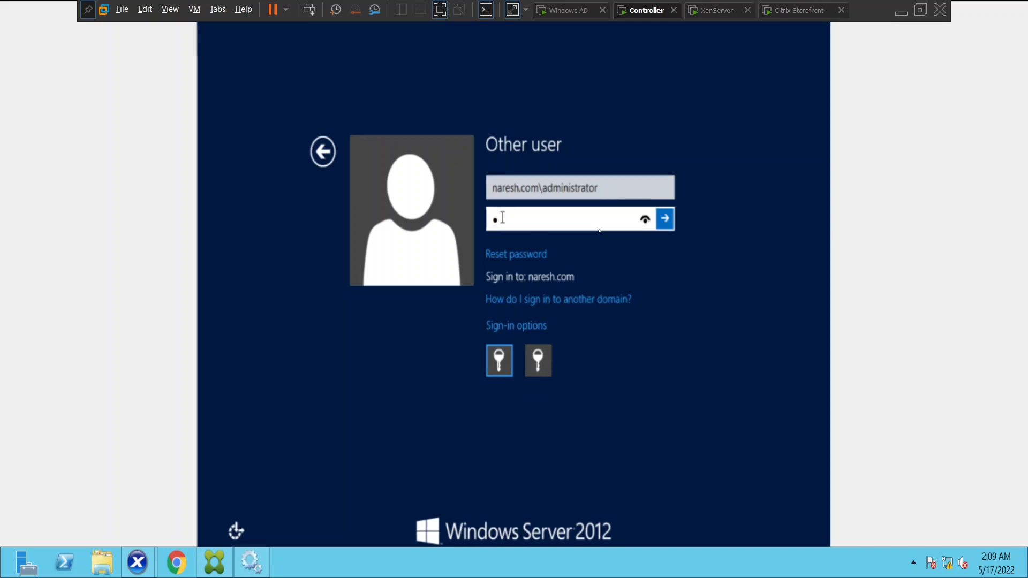
{"action": "type", "text": "assword"}
{"action": "key", "text": "Return"}
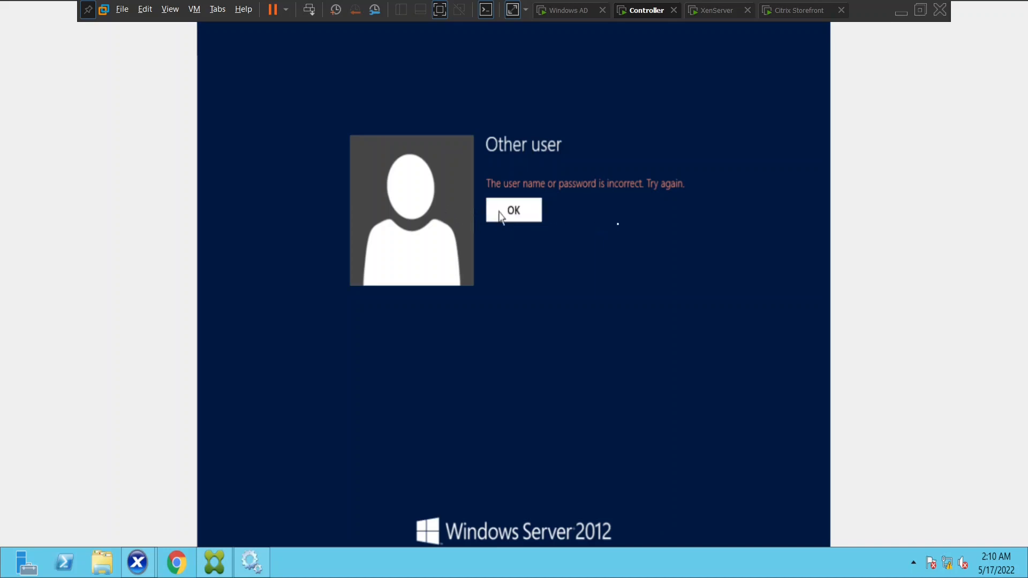
Dismiss the failure, drop the domain prefix, and sign in with the local administrator password
{"action": "left_click", "coordinate": [500, 213]}
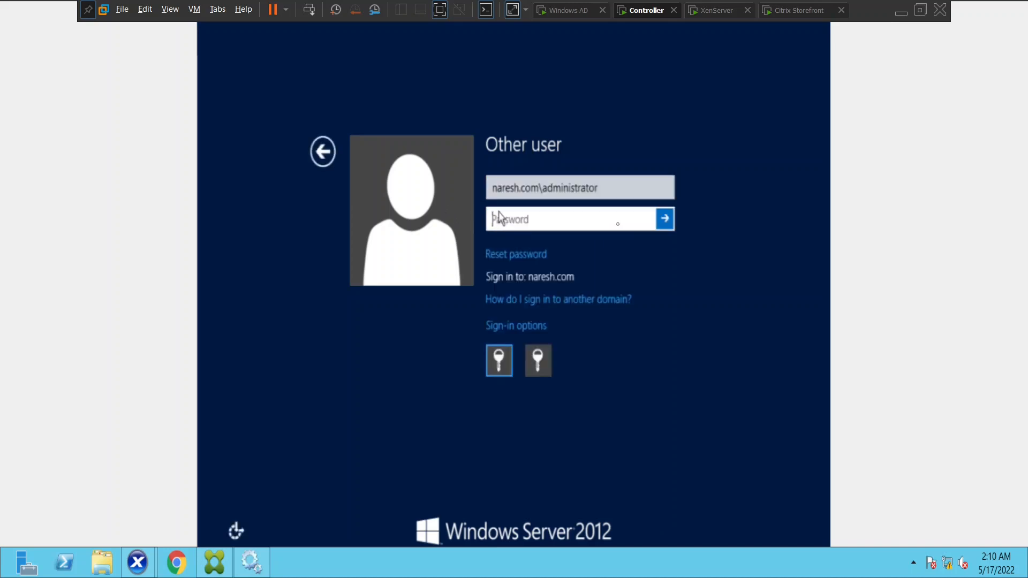
{"action": "left_click", "coordinate": [542, 190]}
{"action": "key", "text": "BackSpace"}
{"action": "key", "text": "BackSpace"}
{"action": "key", "text": "BackSpace"}
{"action": "key", "text": "BackSpace"}
{"action": "key", "text": "BackSpace"}
{"action": "key", "text": "BackSpace"}
{"action": "key", "text": "BackSpace"}
{"action": "key", "text": "BackSpace"}
{"action": "key", "text": "BackSpace"}
{"action": "key", "text": "BackSpace"}
{"action": "key", "text": "BackSpace"}
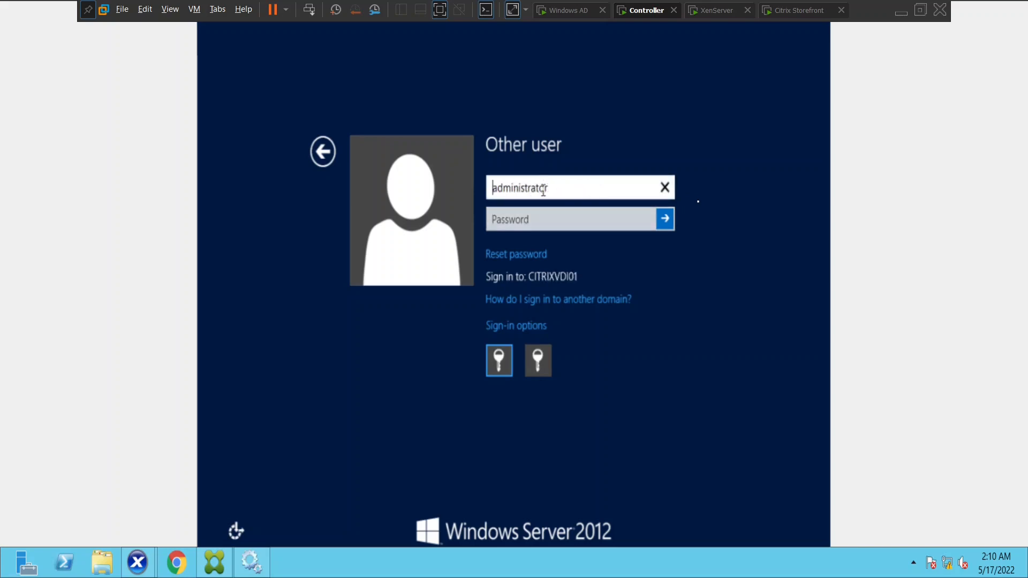
{"action": "left_click", "coordinate": [522, 219]}
{"action": "type", "text": "Password1"}
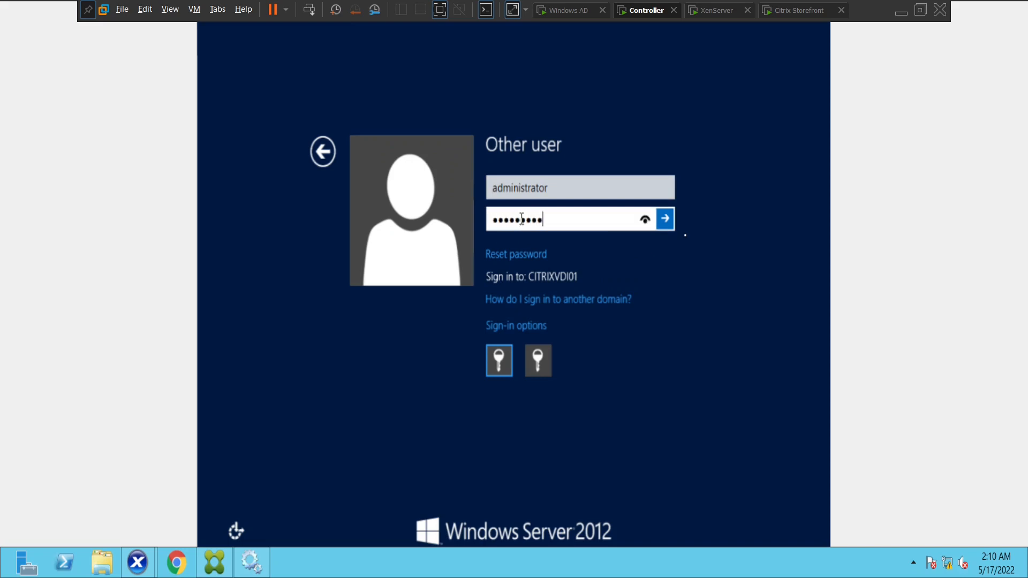
{"action": "type", "text": "!123"}
{"action": "key", "text": "Return"}
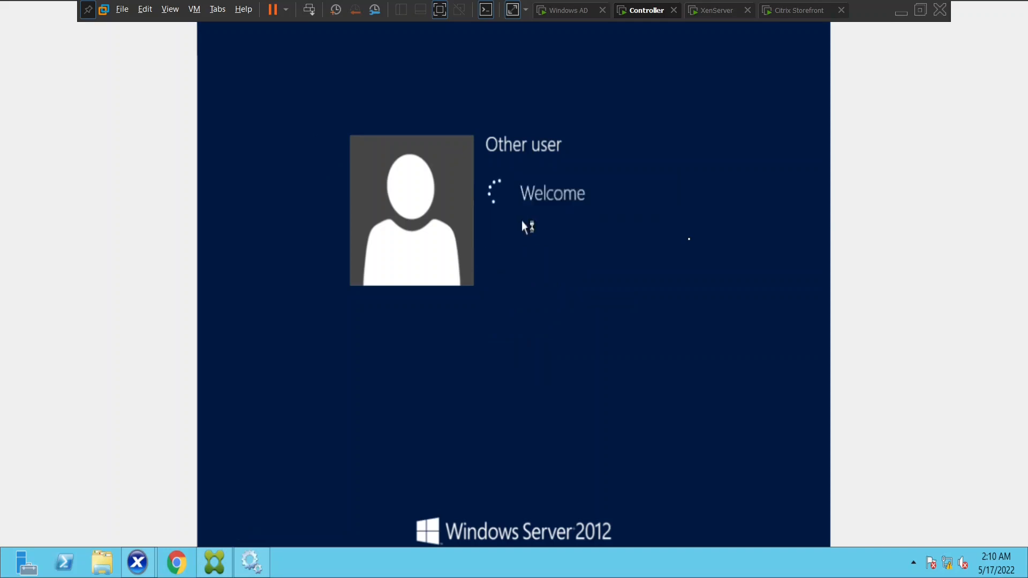
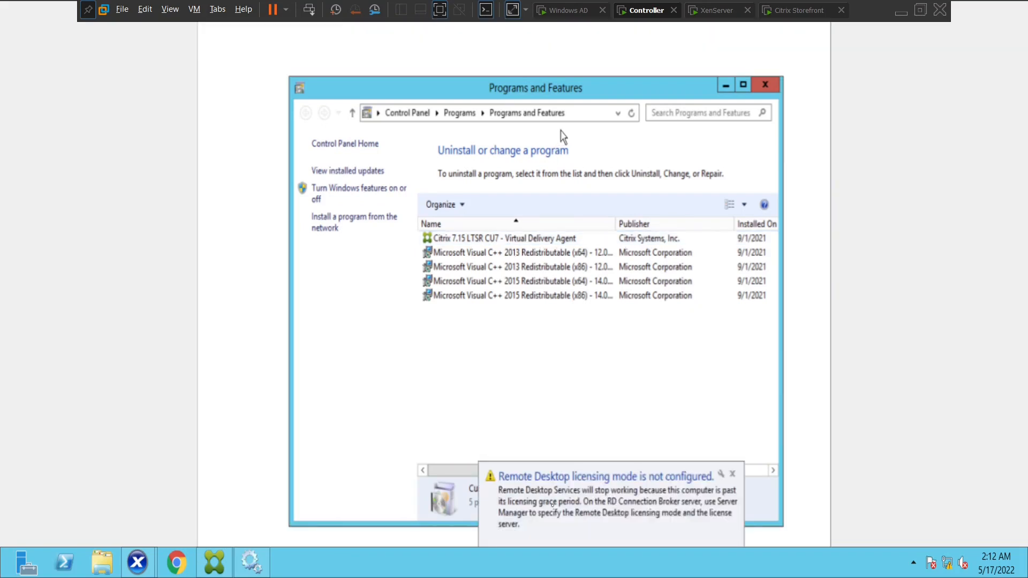
Dismiss the VDA-registration error in Studio and cancel the Create Delivery Group wizard
{"action": "left_click", "coordinate": [224, 571]}
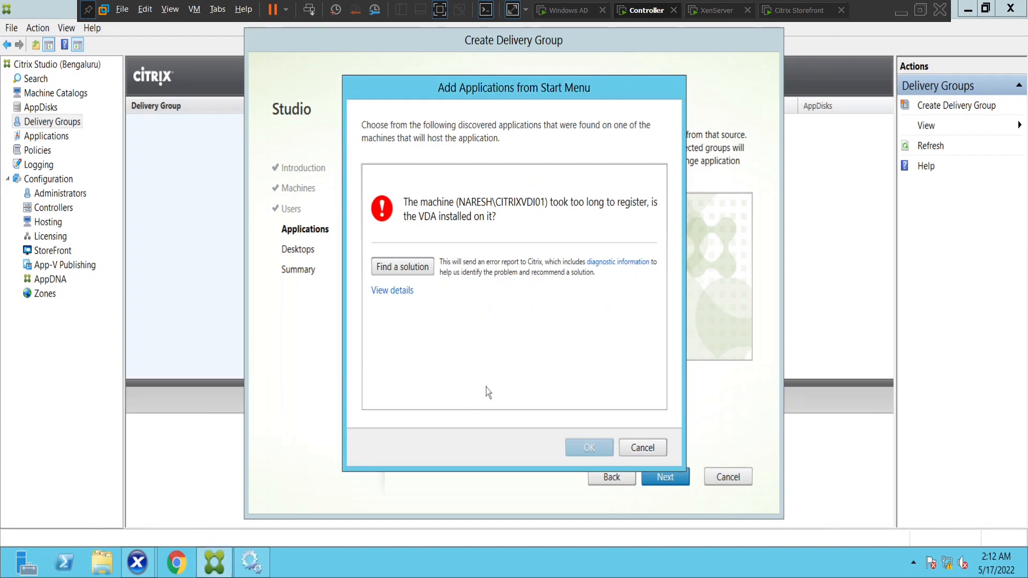
{"action": "left_click", "coordinate": [635, 449]}
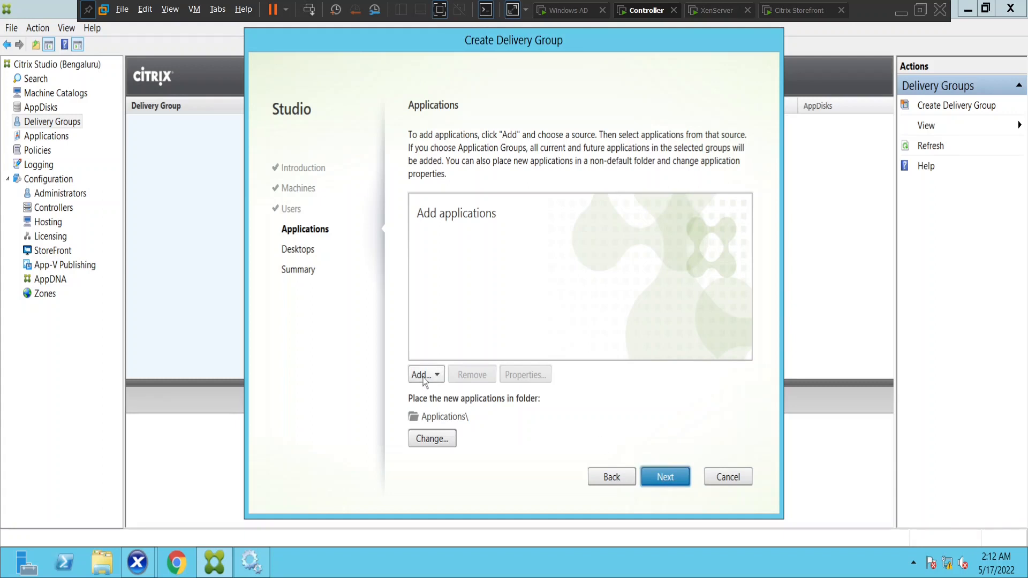
{"action": "left_click", "coordinate": [729, 476]}
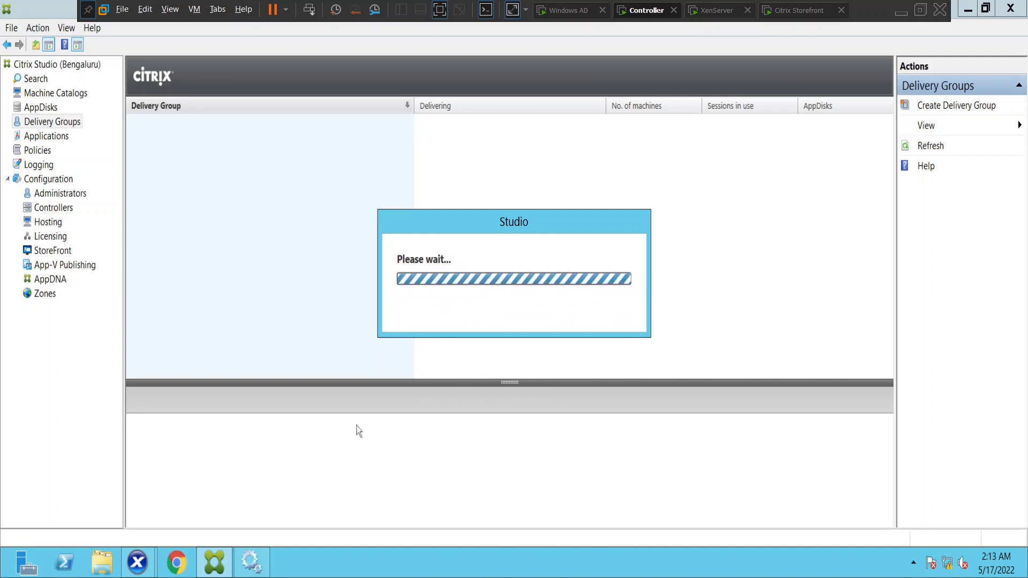
Check CITRIXVDI01's Networking and Console tabs, minimize Programs and Features, then return to Studio
{"action": "left_click", "coordinate": [135, 567]}
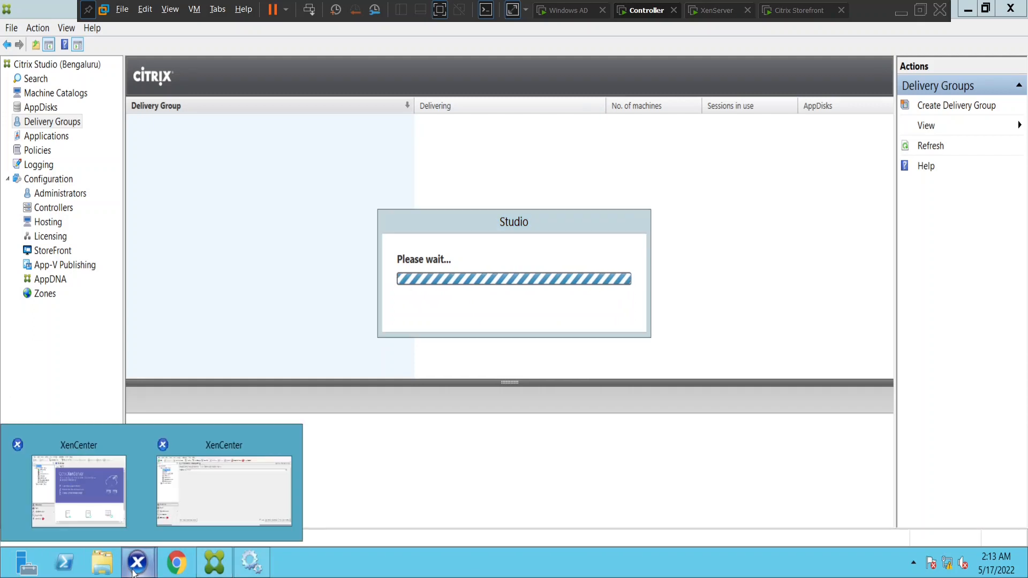
{"action": "left_click", "coordinate": [172, 514]}
{"action": "left_click", "coordinate": [319, 99]}
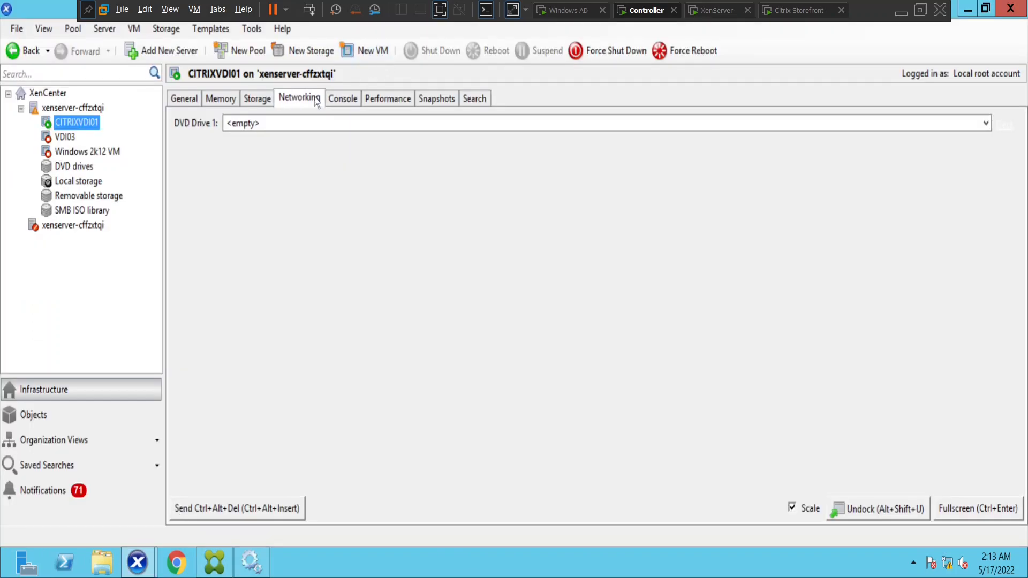
{"action": "left_click", "coordinate": [348, 98]}
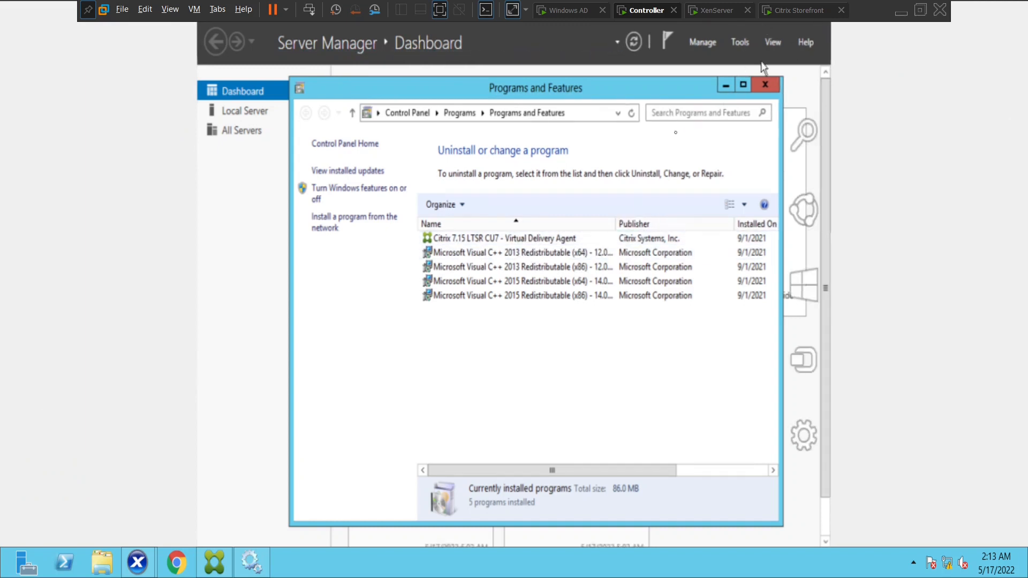
{"action": "left_click", "coordinate": [725, 86]}
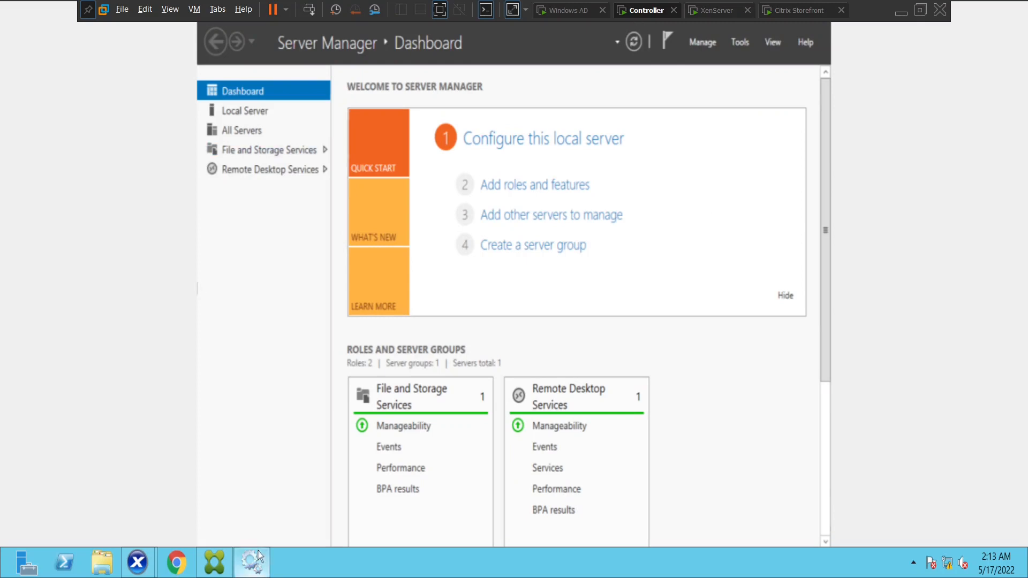
{"action": "left_click", "coordinate": [215, 564]}
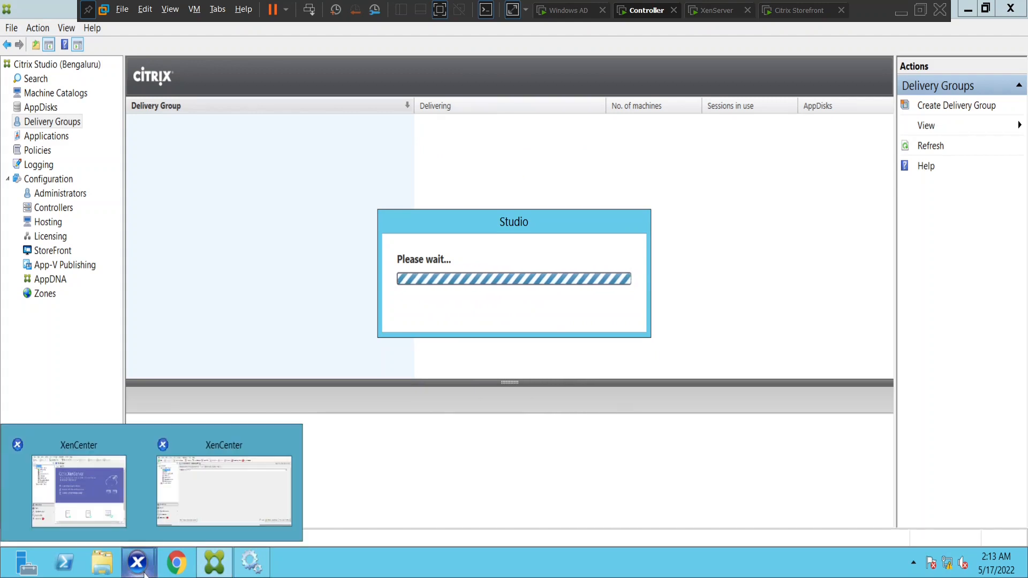
On the CITRIXVDI01 console, search 'serv' and launch the Services console
{"action": "left_click", "coordinate": [225, 482]}
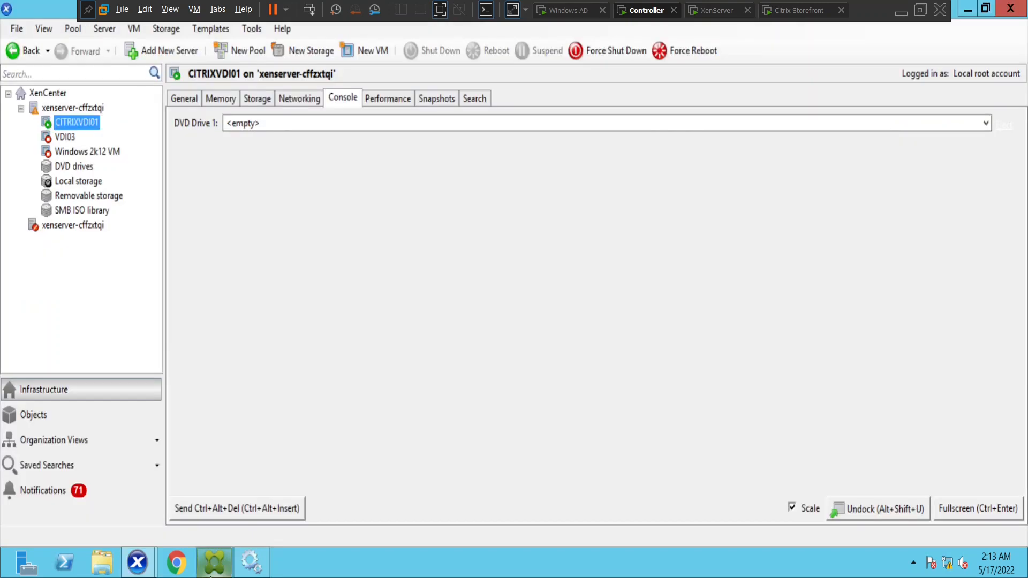
{"action": "left_click", "coordinate": [313, 102]}
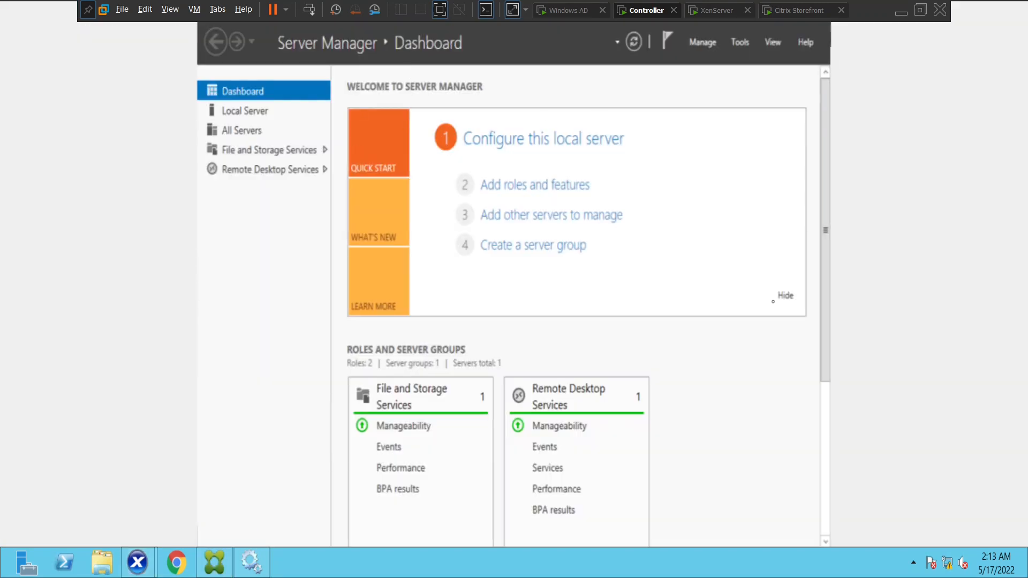
{"action": "mouse_move", "coordinate": [830, 23]}
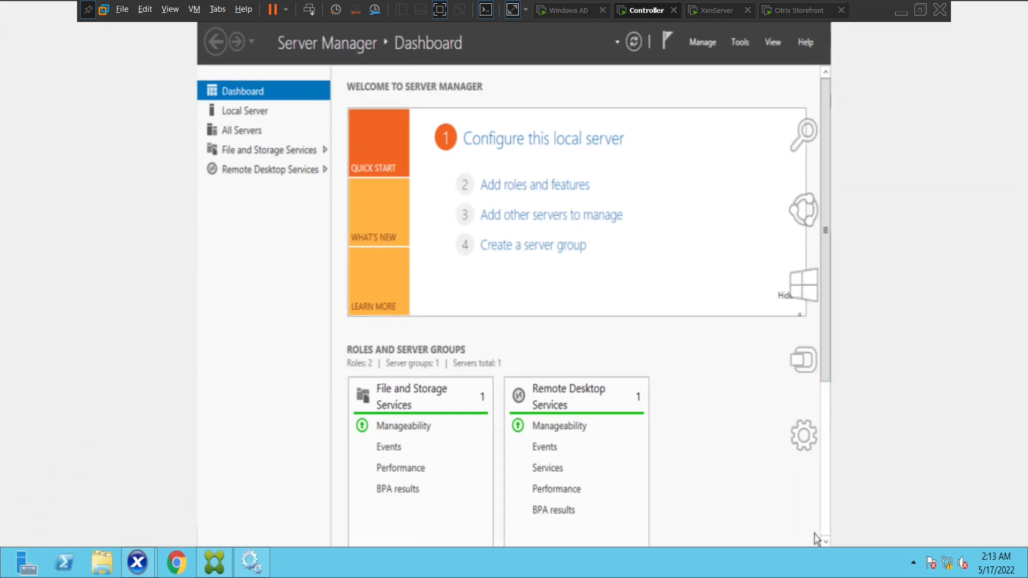
{"action": "left_click", "coordinate": [803, 141]}
{"action": "type", "text": "serv"}
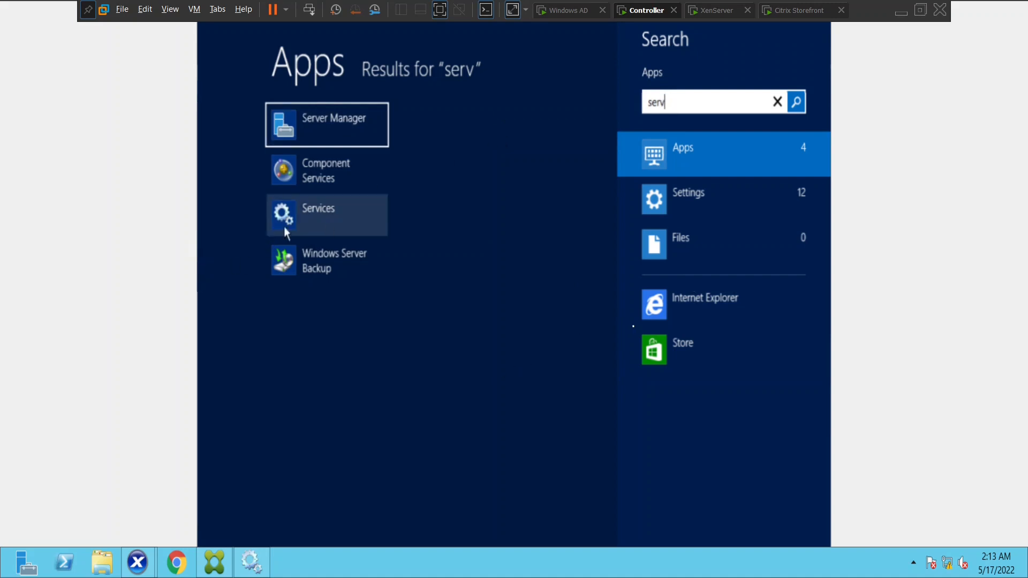
{"action": "key", "text": "Return"}
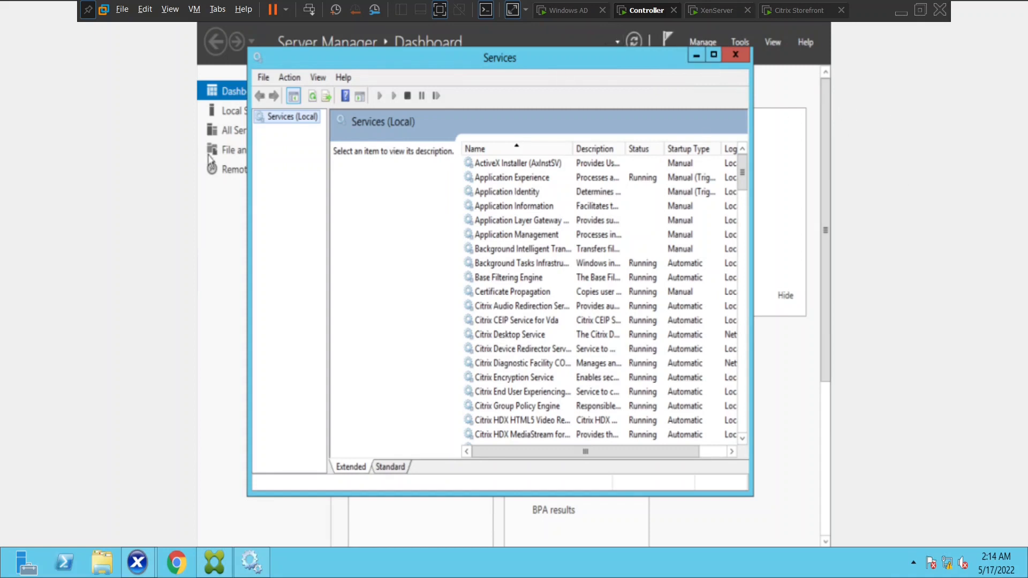
Maximize Services and inspect Citrix Desktop Service and Citrix Diagnostic Facility COM Server status
{"action": "mouse_move", "coordinate": [768, 37]}
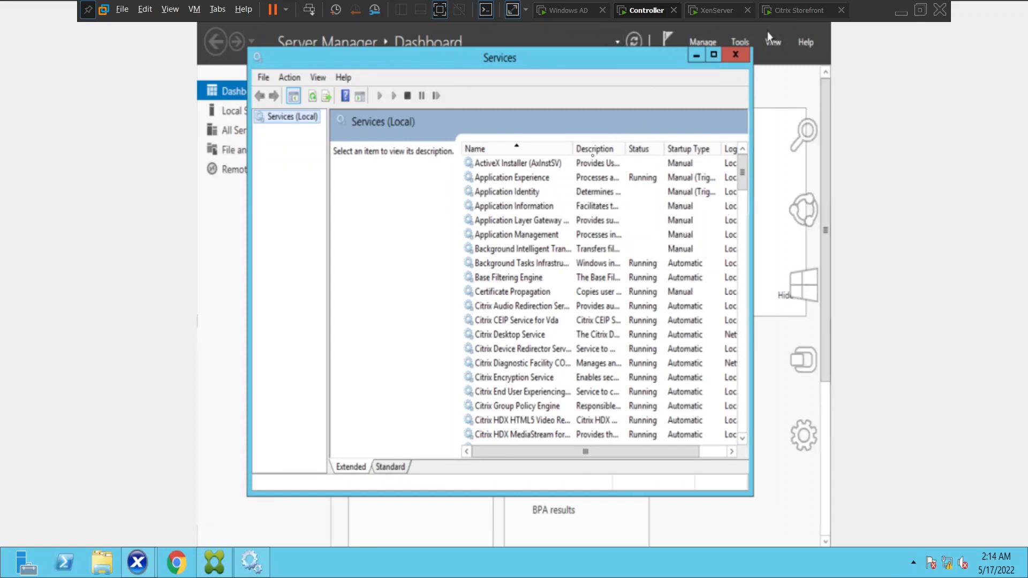
{"action": "left_click", "coordinate": [711, 56]}
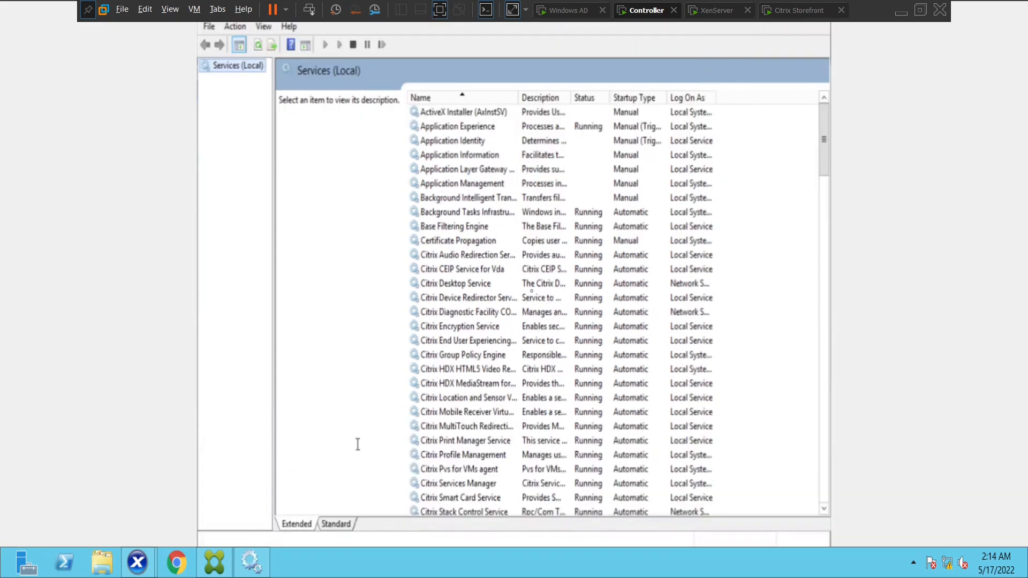
{"action": "left_click", "coordinate": [476, 284]}
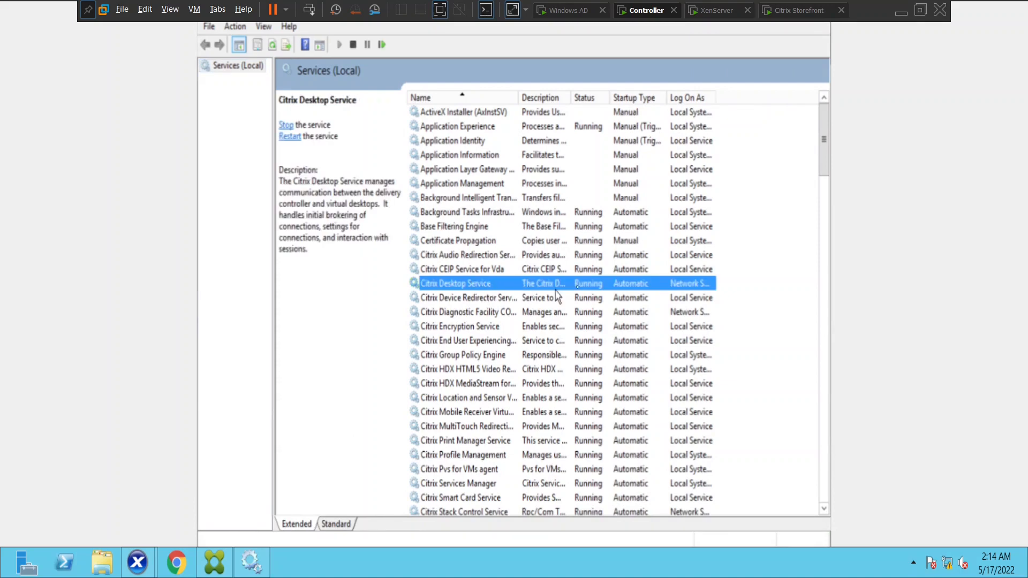
{"action": "left_click", "coordinate": [572, 316]}
{"action": "scroll", "coordinate": [572, 322], "scroll_direction": "down", "scroll_amount": 3}
{"action": "scroll", "coordinate": [572, 323], "scroll_direction": "down", "scroll_amount": 3}
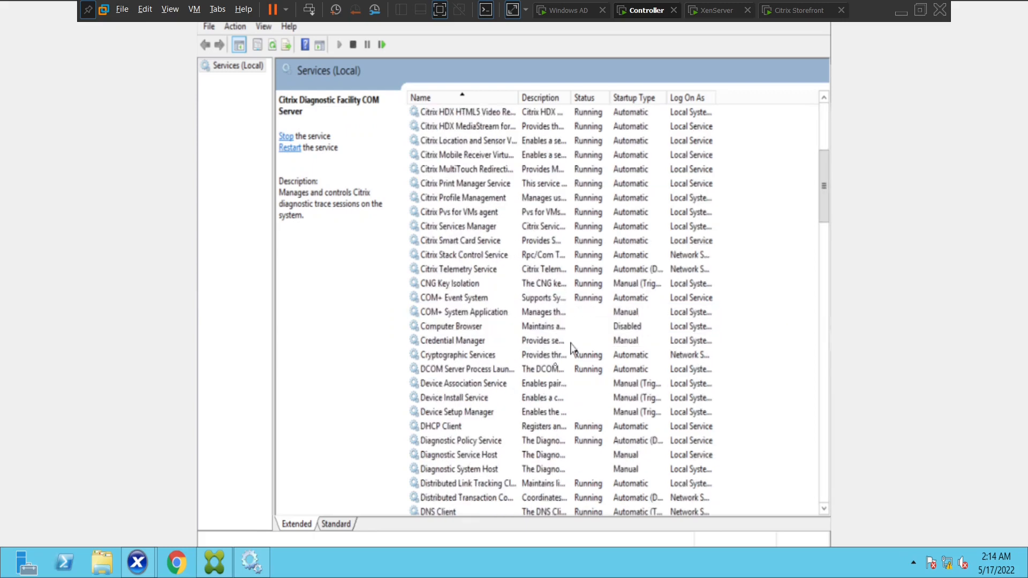
{"action": "scroll", "coordinate": [577, 363], "scroll_direction": "up", "scroll_amount": 6}
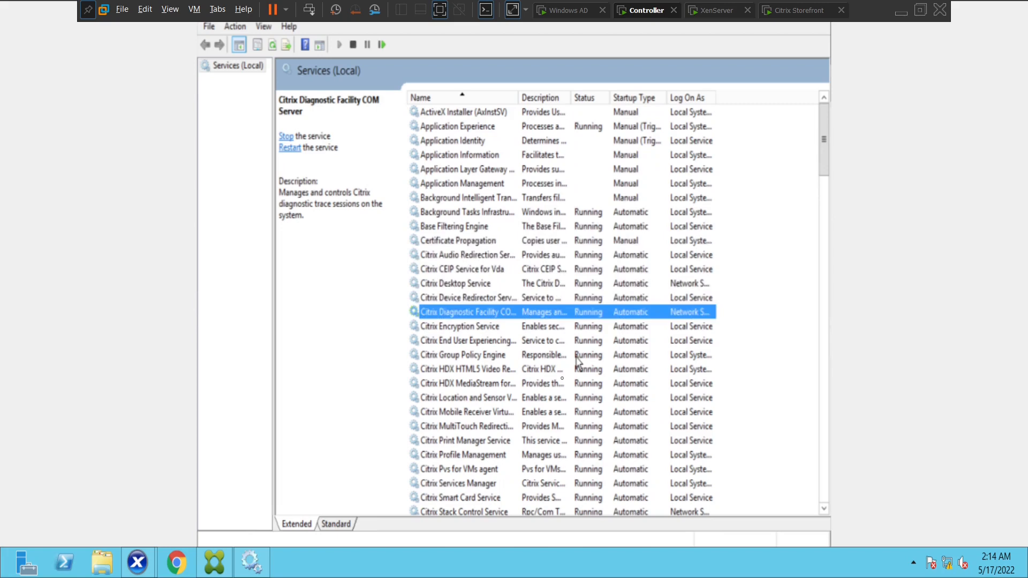
{"action": "mouse_move", "coordinate": [206, 568]}
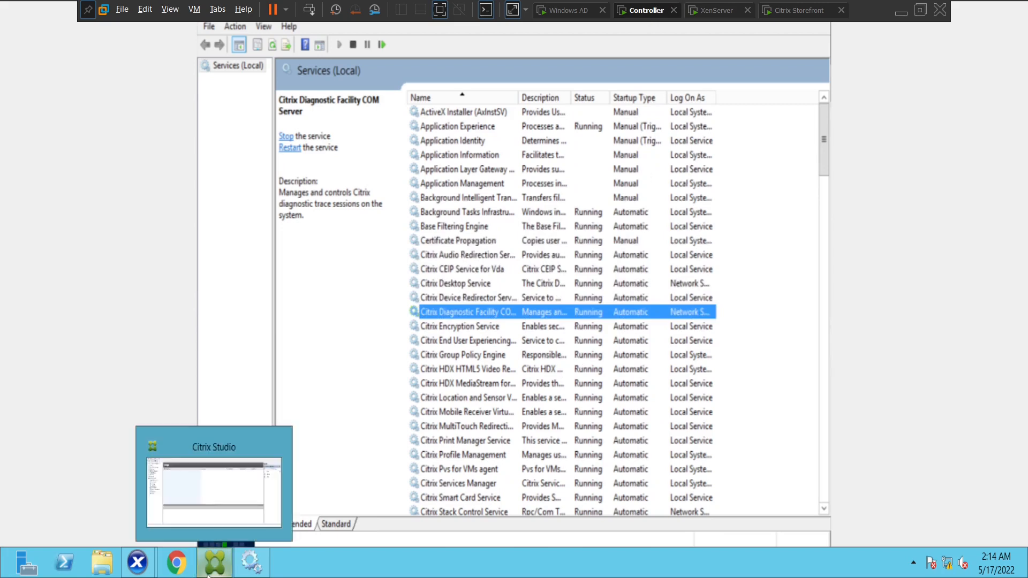
Run the new delivery group wizard with the Aerospace catalog and authenticated users, reaching Applications
{"action": "left_click", "coordinate": [208, 569]}
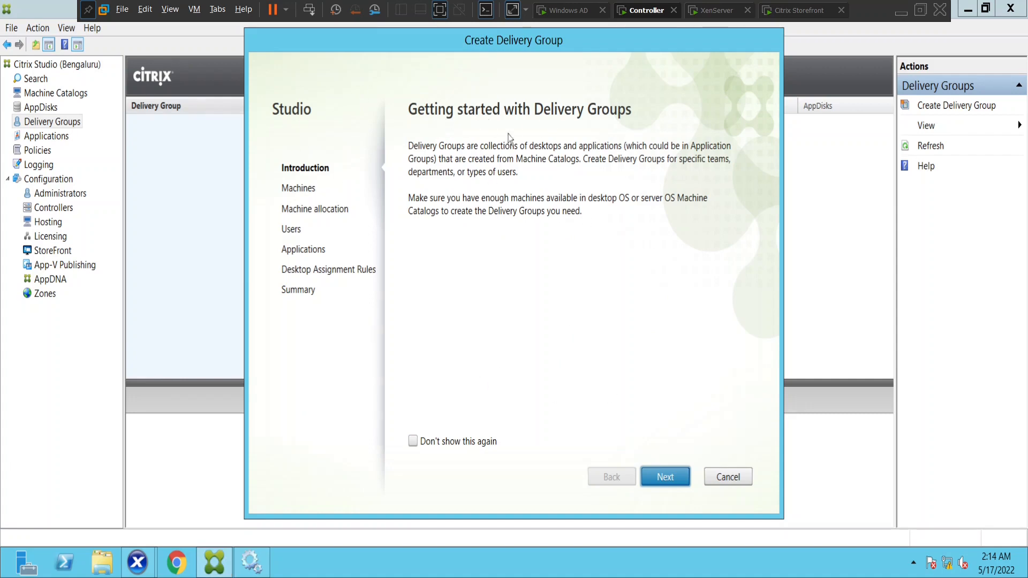
{"action": "left_click", "coordinate": [664, 476]}
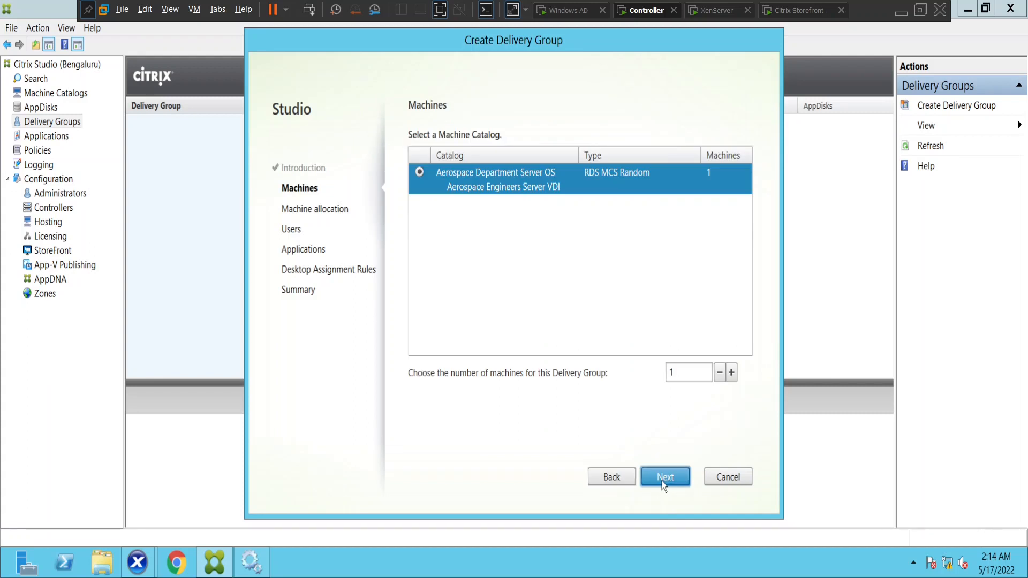
{"action": "left_click", "coordinate": [667, 483]}
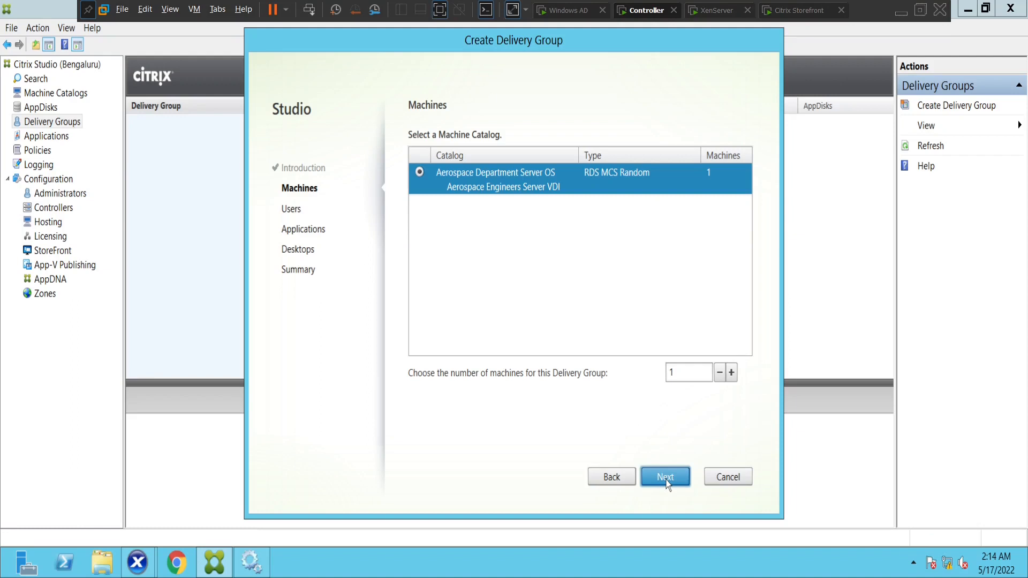
{"action": "left_click", "coordinate": [667, 483]}
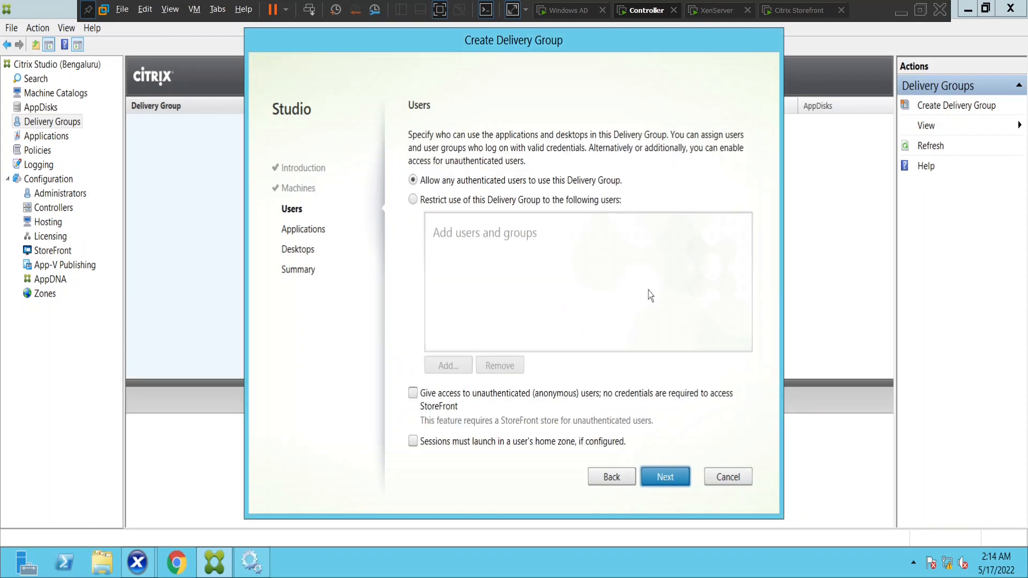
{"action": "left_click", "coordinate": [658, 480]}
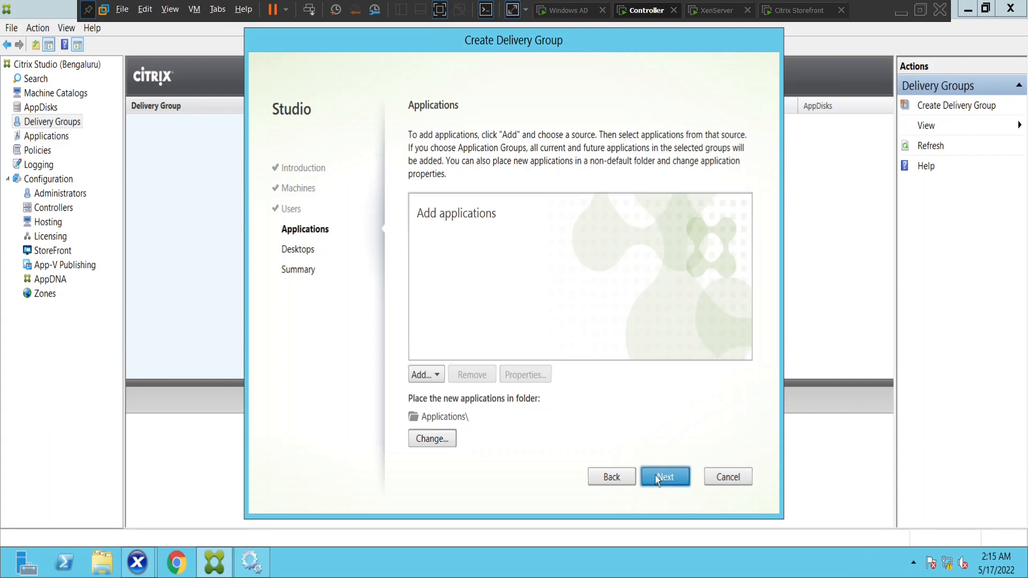
Try adding applications from the Start Menu and view the no-powered-on-machines error details
{"action": "left_click", "coordinate": [425, 377]}
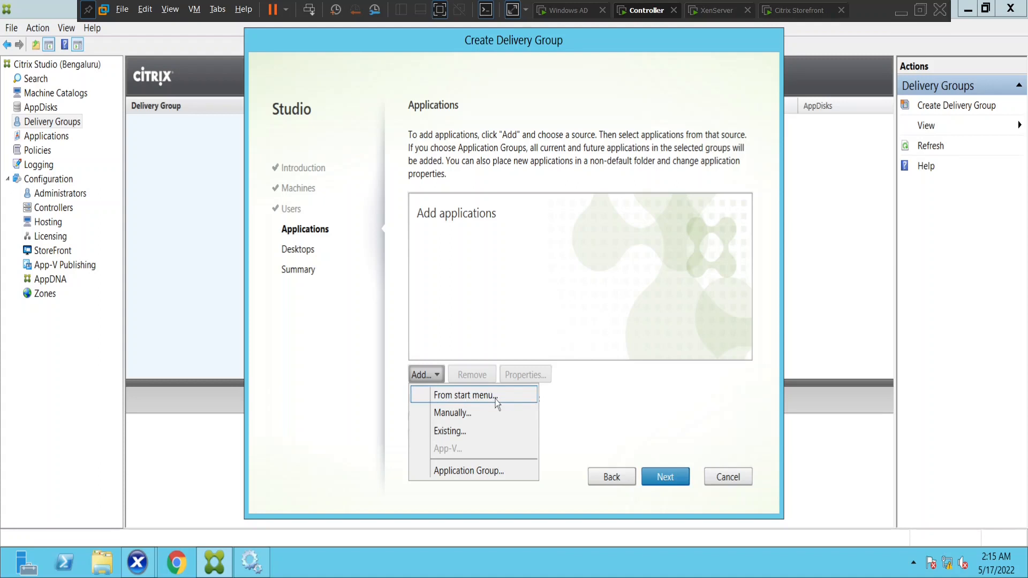
{"action": "left_click", "coordinate": [474, 396]}
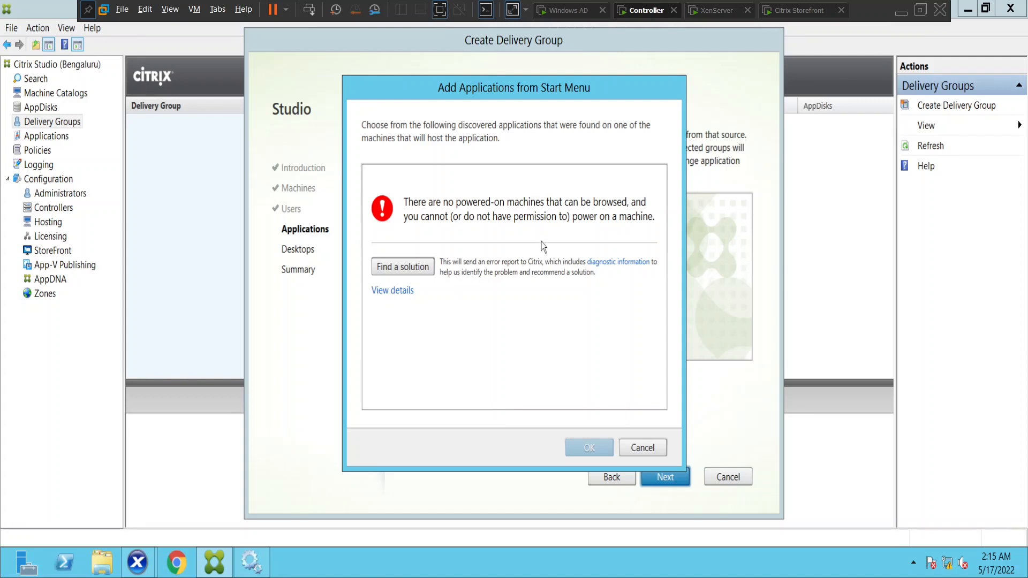
{"action": "left_click", "coordinate": [403, 296]}
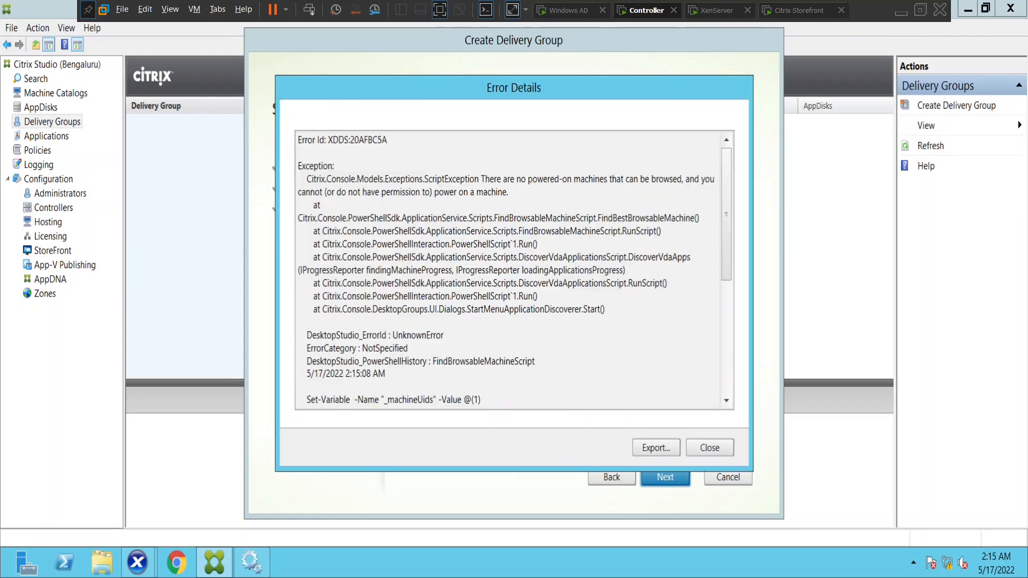
Scroll through the error details, then close both error windows
{"action": "left_click_drag", "start_coordinate": [399, 335], "coordinate": [408, 348]}
{"action": "scroll", "coordinate": [408, 348], "scroll_direction": "down", "scroll_amount": 4}
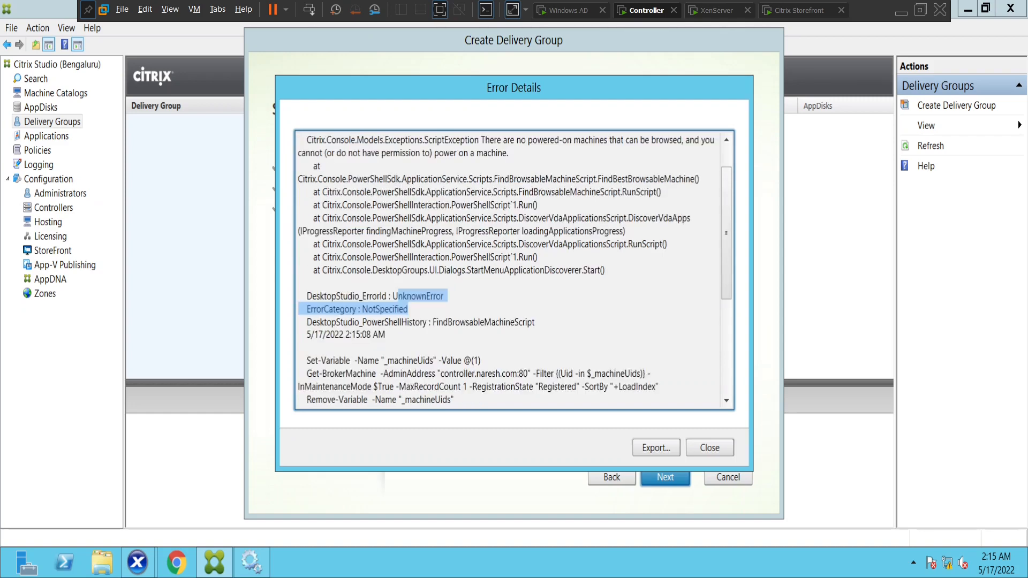
{"action": "scroll", "coordinate": [514, 271], "scroll_direction": "down", "scroll_amount": 2}
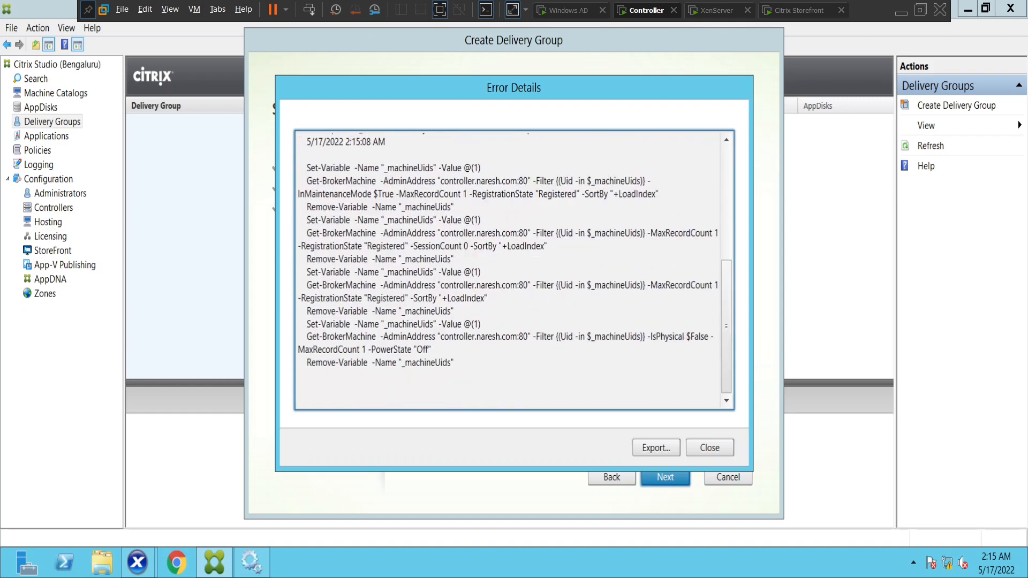
{"action": "scroll", "coordinate": [514, 270], "scroll_direction": "up", "scroll_amount": 6}
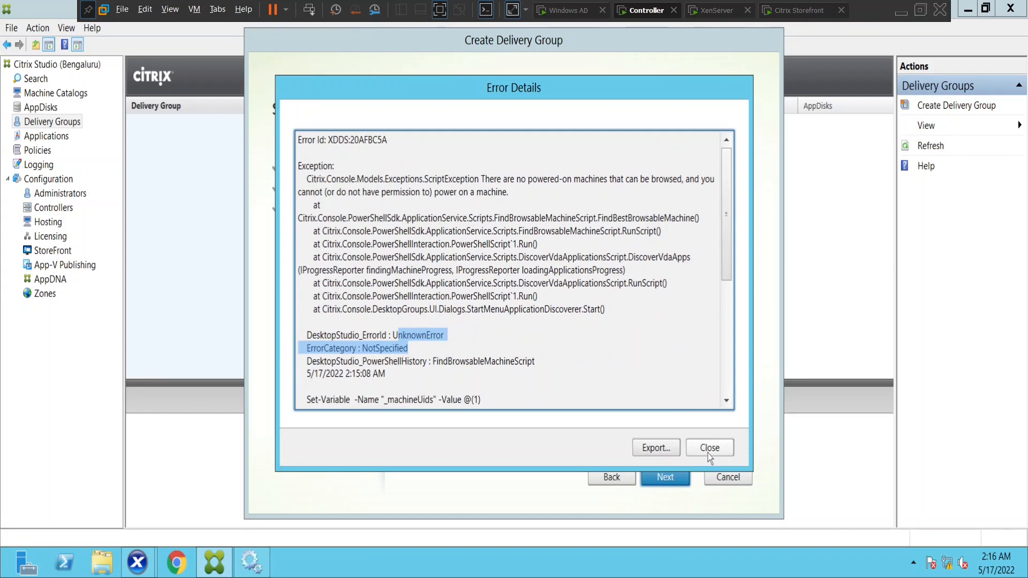
{"action": "left_click", "coordinate": [709, 450]}
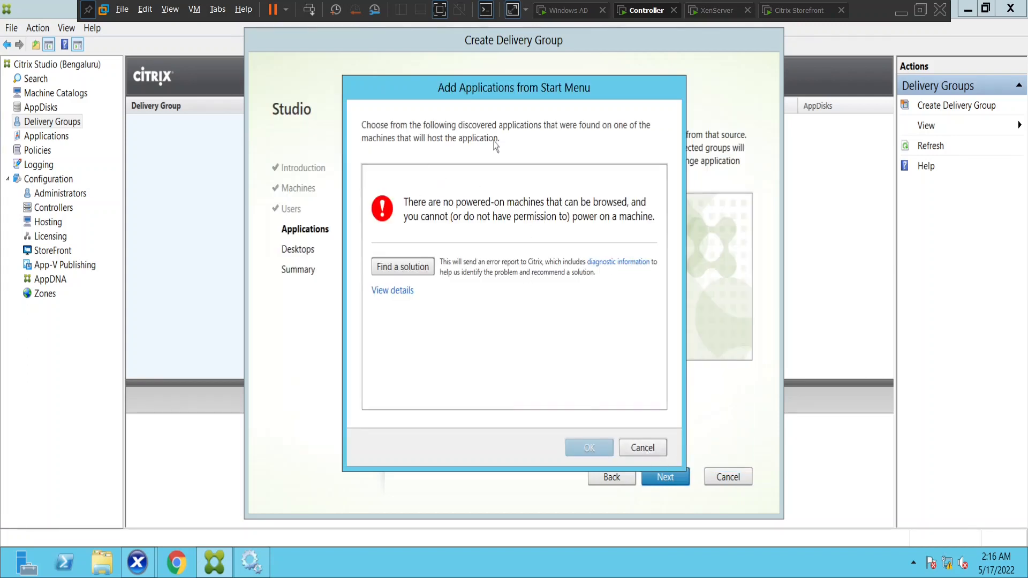
{"action": "left_click", "coordinate": [645, 449]}
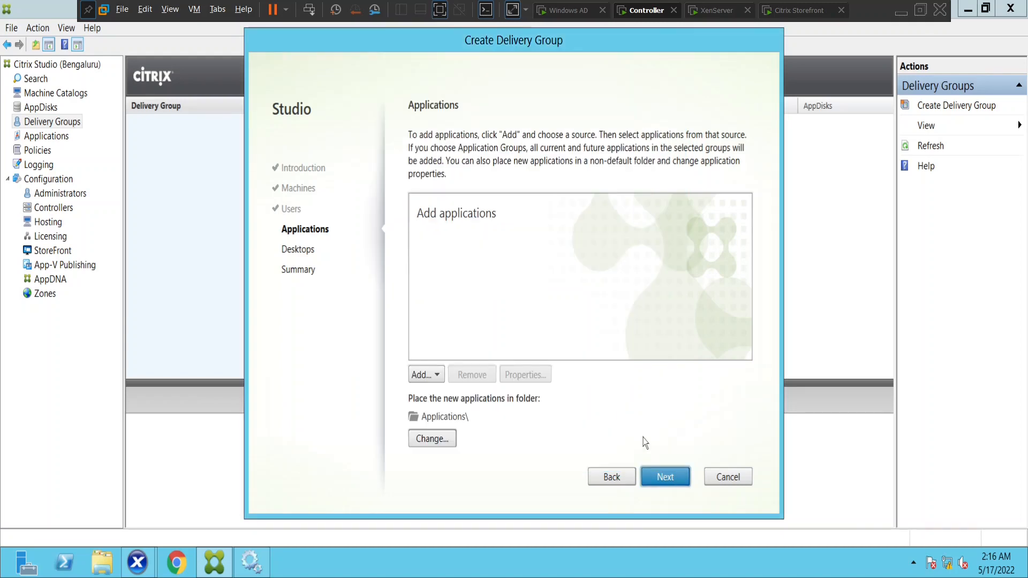
Add an application manually and browse for its executable path, prompting CITRIXVDI01 power-on
{"action": "left_click", "coordinate": [424, 376]}
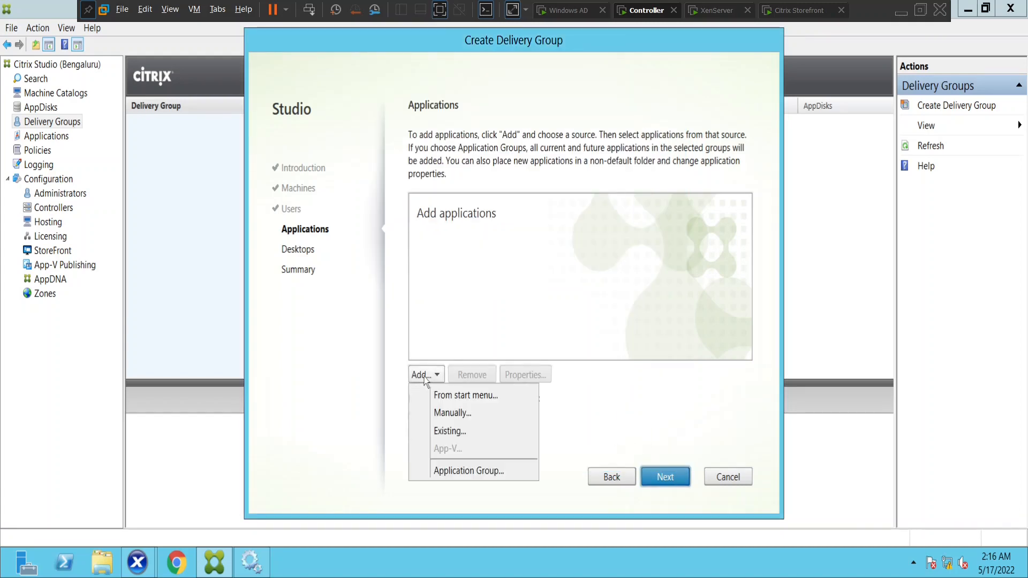
{"action": "left_click", "coordinate": [450, 414]}
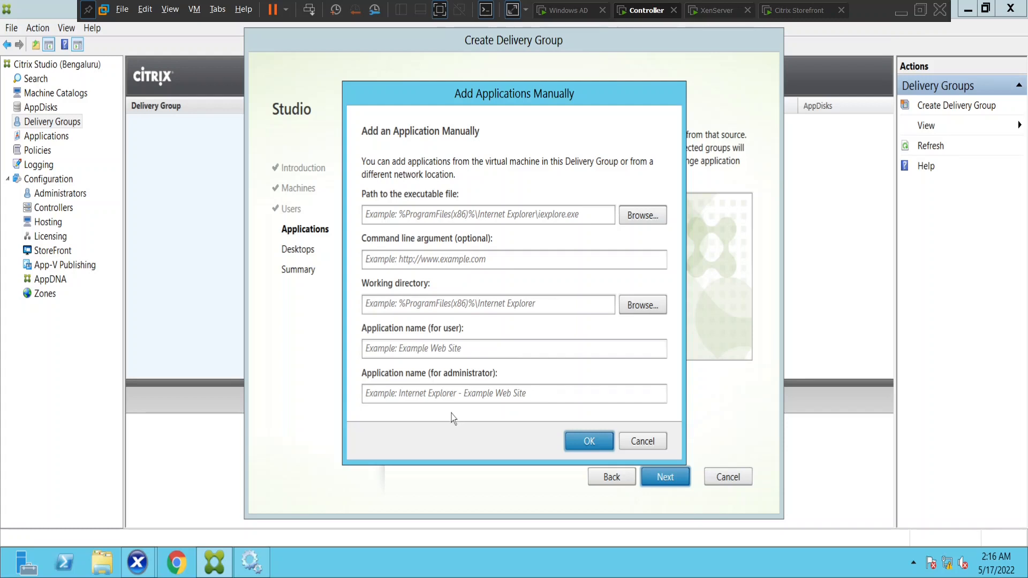
{"action": "left_click", "coordinate": [639, 224]}
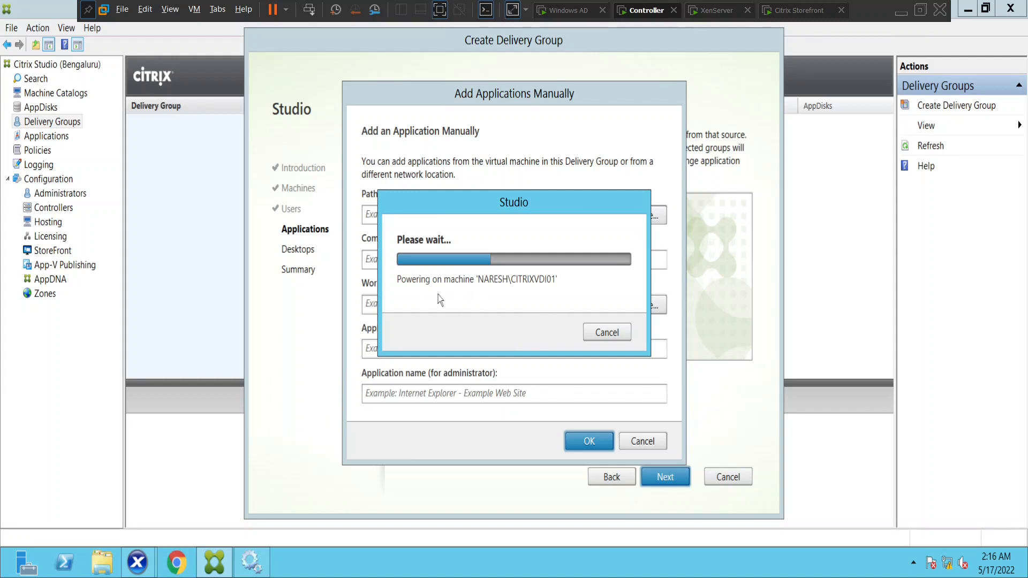
Start the CITRIXVDI01 VM from XenCenter's toolbar and return to the Studio wizard
{"action": "mouse_move", "coordinate": [137, 561]}
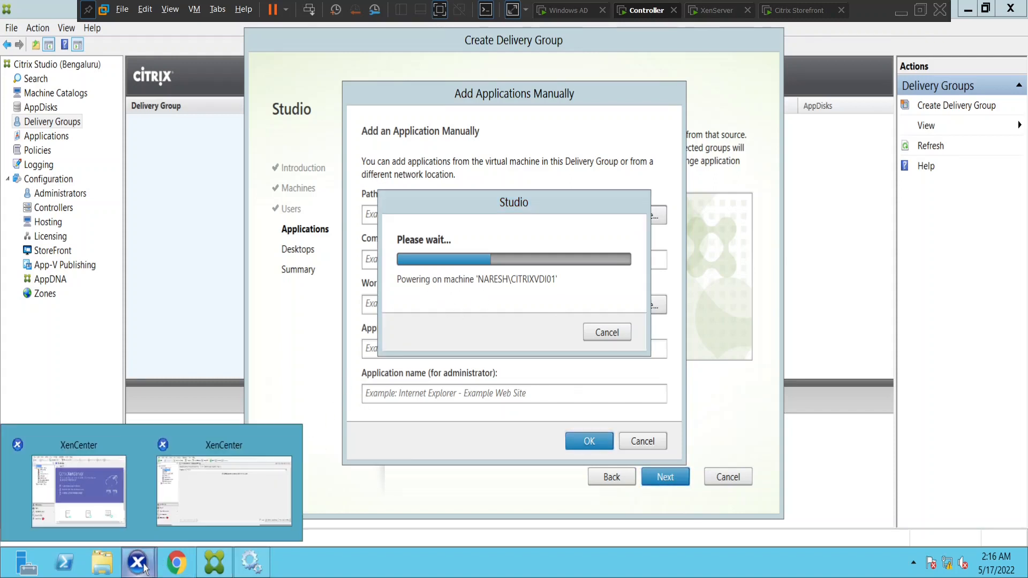
{"action": "left_click", "coordinate": [203, 502]}
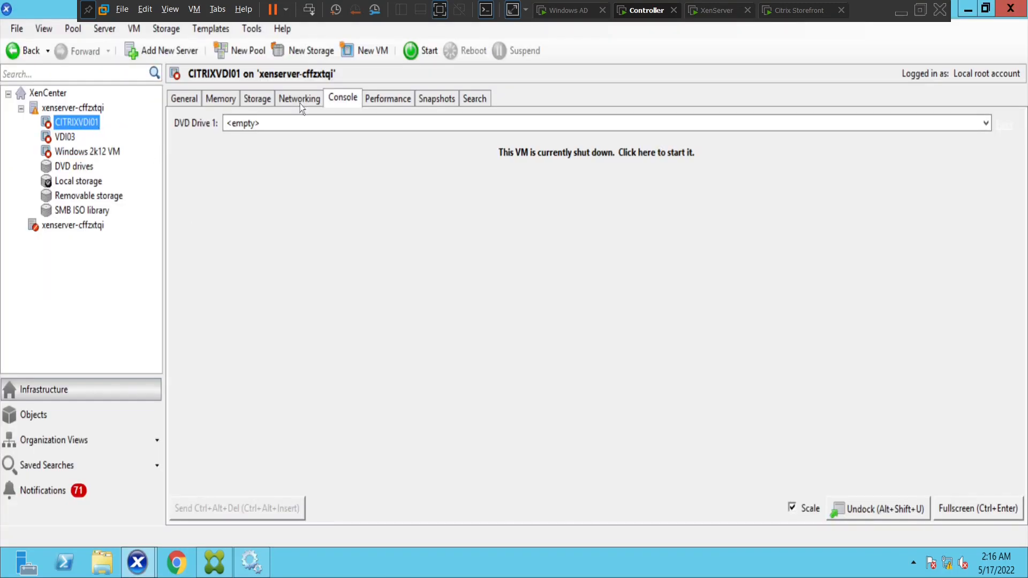
{"action": "left_click", "coordinate": [422, 56]}
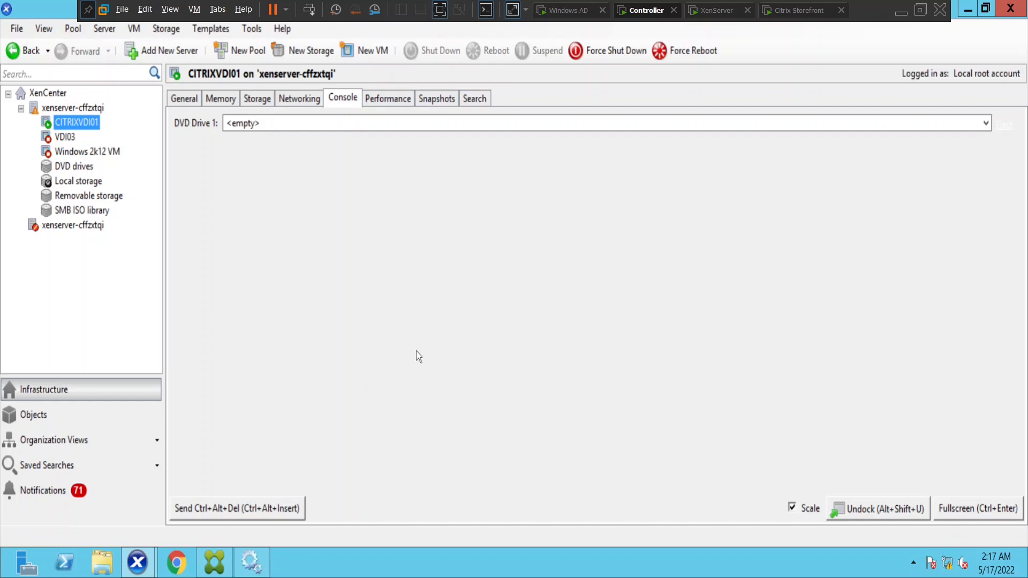
{"action": "left_click", "coordinate": [214, 562]}
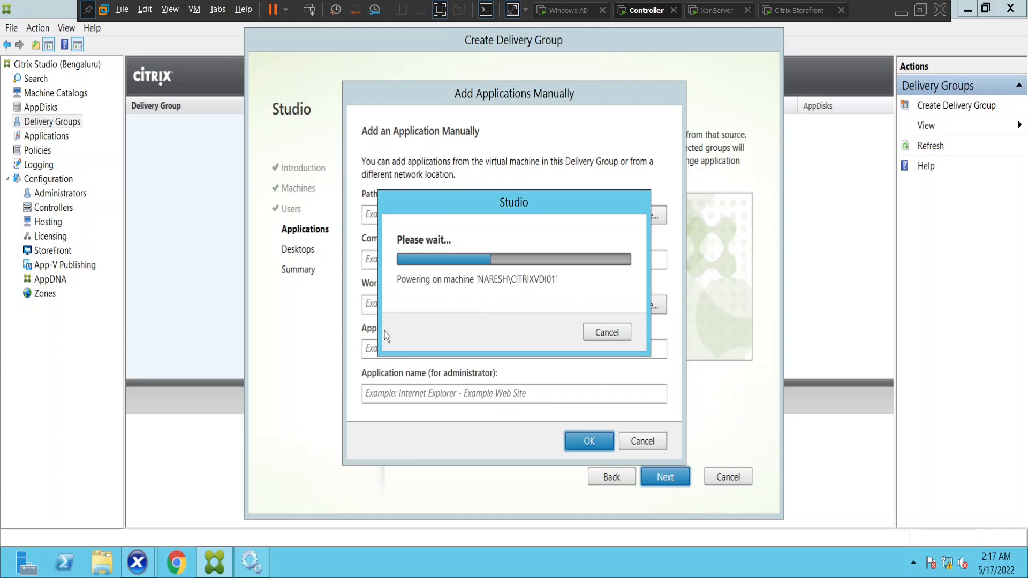
Check CITRIXVDI01's network interface (IP Unknown), then watch Windows boot on its console
{"action": "mouse_move", "coordinate": [137, 568]}
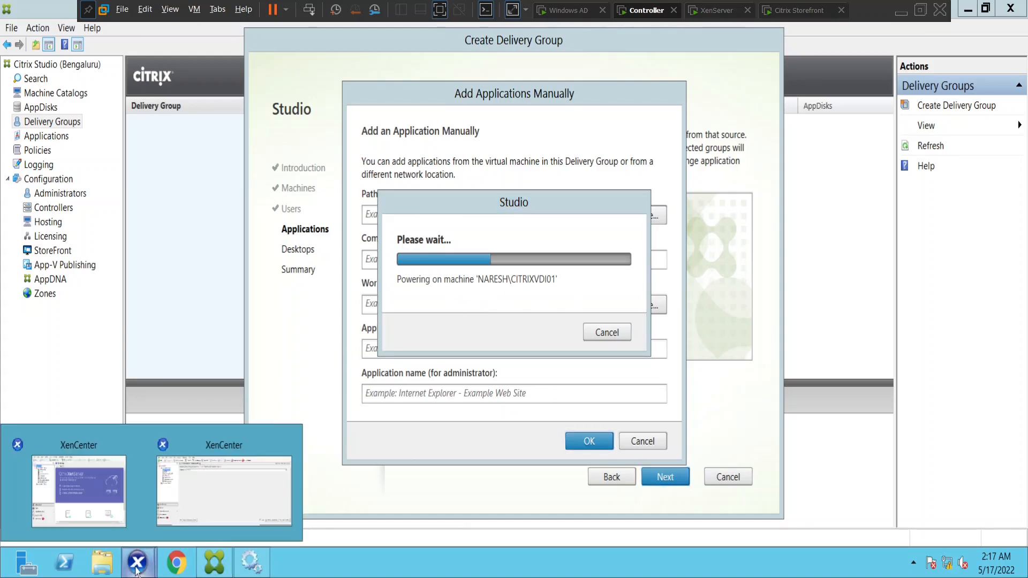
{"action": "left_click", "coordinate": [200, 481]}
{"action": "left_click", "coordinate": [315, 100]}
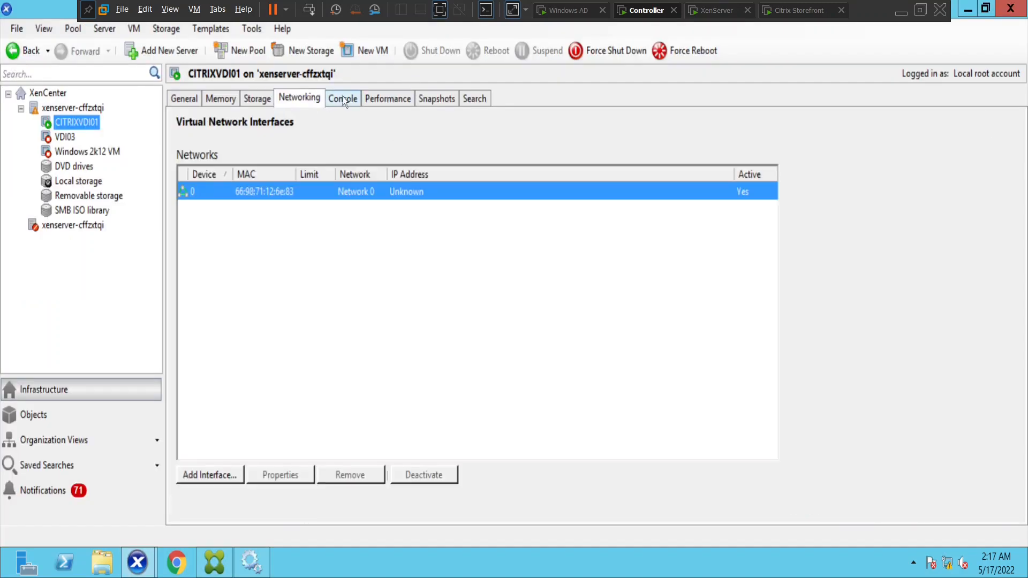
{"action": "left_click", "coordinate": [341, 99]}
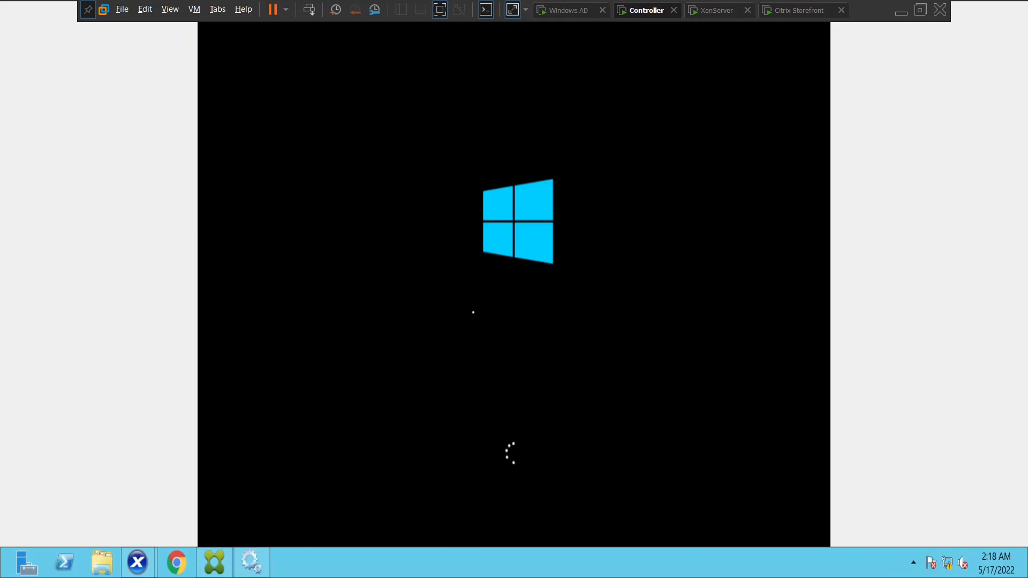
Check Studio's progress, view CITRIXVDI01's Performance graphs, then bring up the main XenCenter window
{"action": "left_click", "coordinate": [215, 565]}
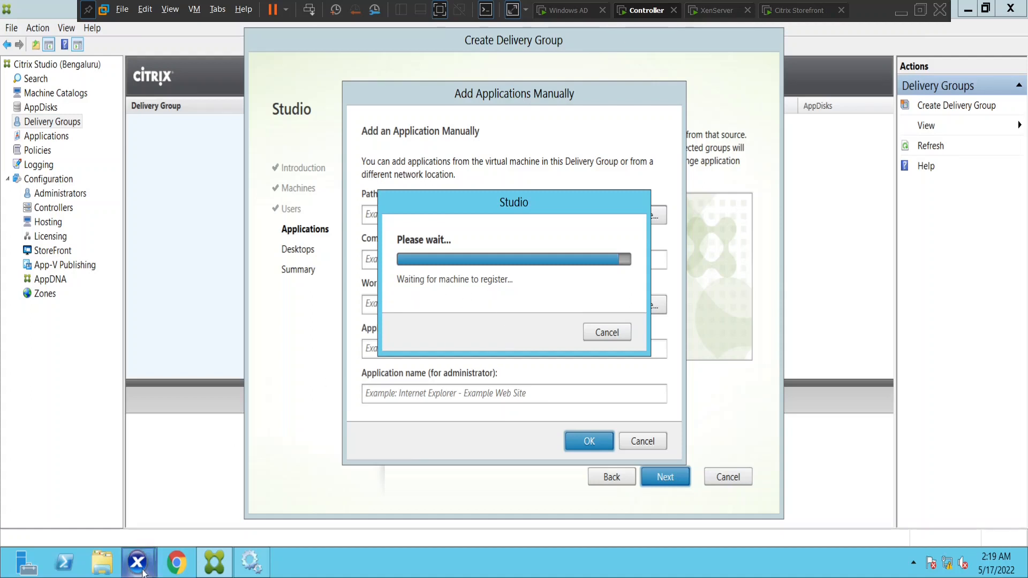
{"action": "left_click", "coordinate": [138, 563]}
{"action": "left_click", "coordinate": [226, 515]}
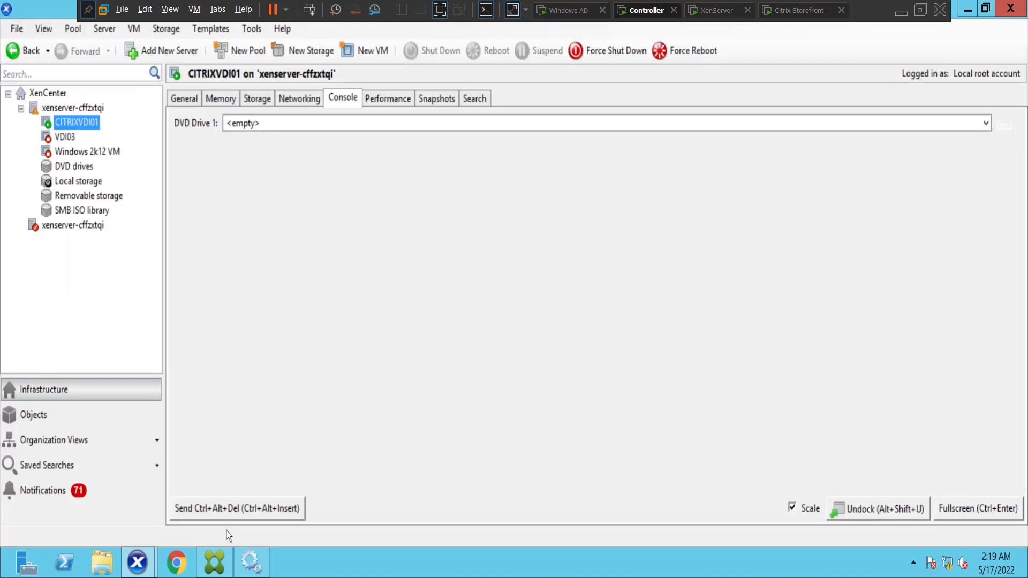
{"action": "left_click", "coordinate": [401, 101]}
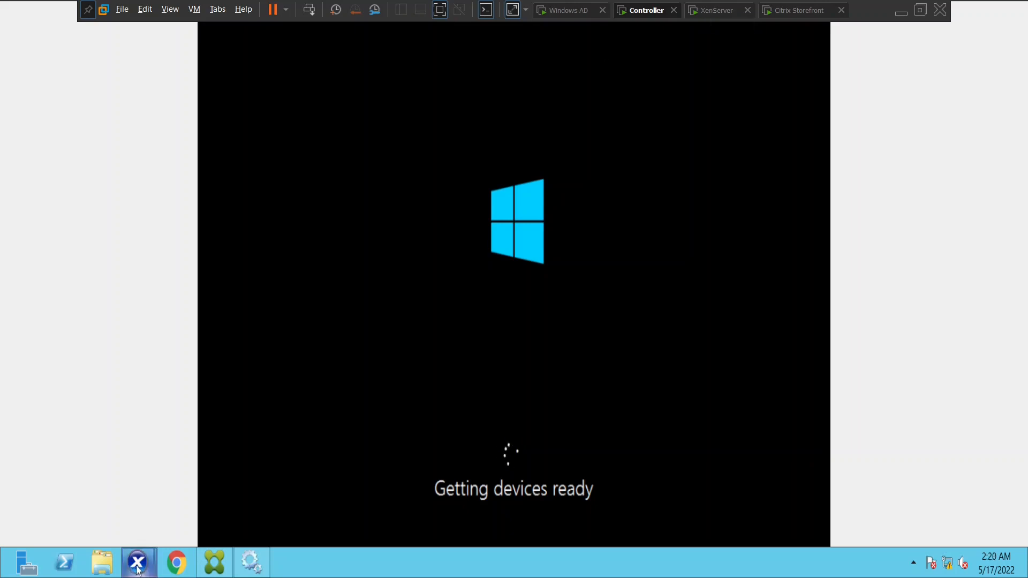
{"action": "mouse_move", "coordinate": [138, 568]}
{"action": "left_click", "coordinate": [84, 490]}
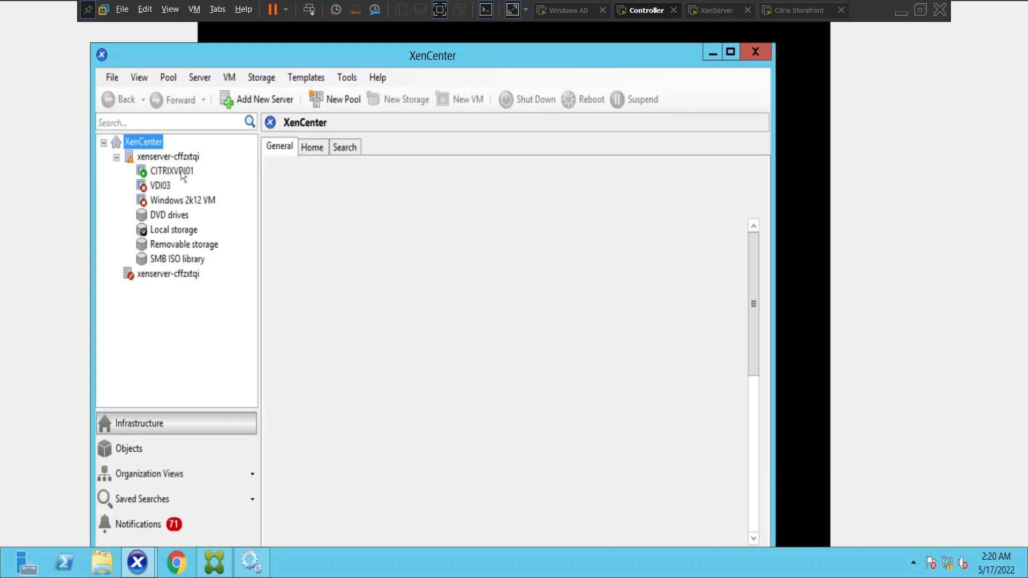
Review CITRIXVDI01's General, Console and Networking tabs in the main XenCenter window
{"action": "left_click", "coordinate": [182, 172]}
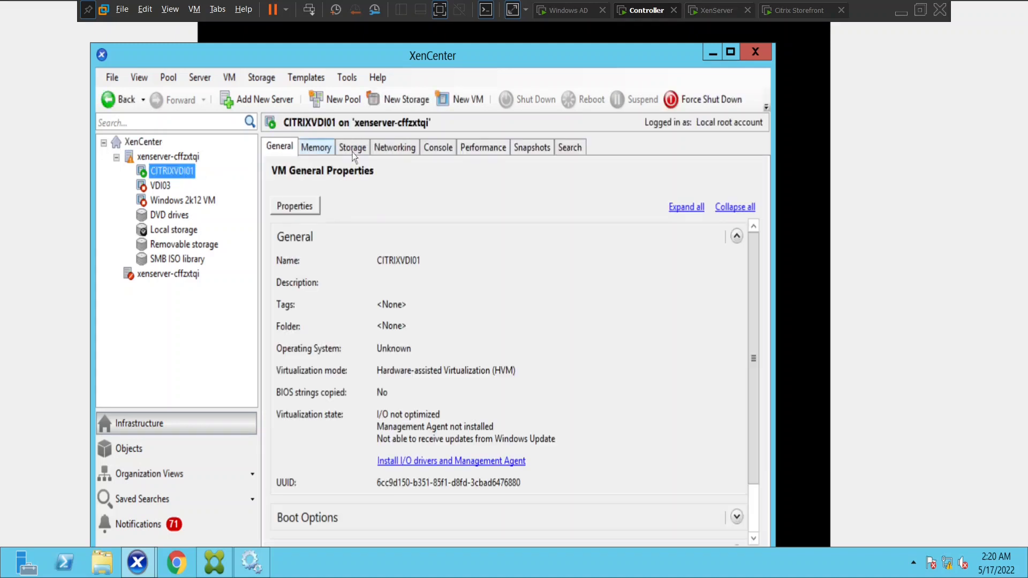
{"action": "left_click", "coordinate": [430, 150]}
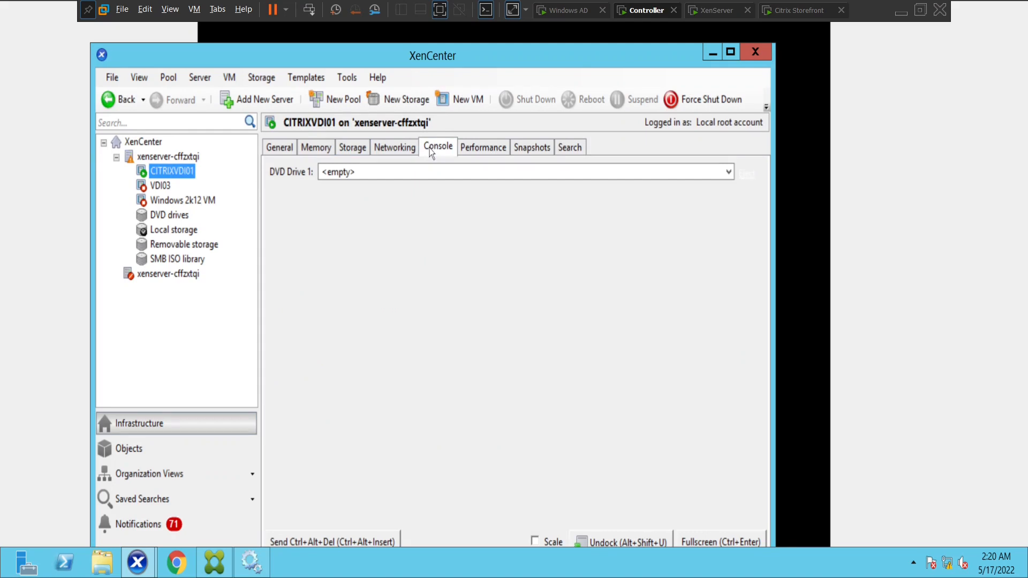
{"action": "left_click", "coordinate": [396, 148]}
{"action": "left_click", "coordinate": [437, 148]}
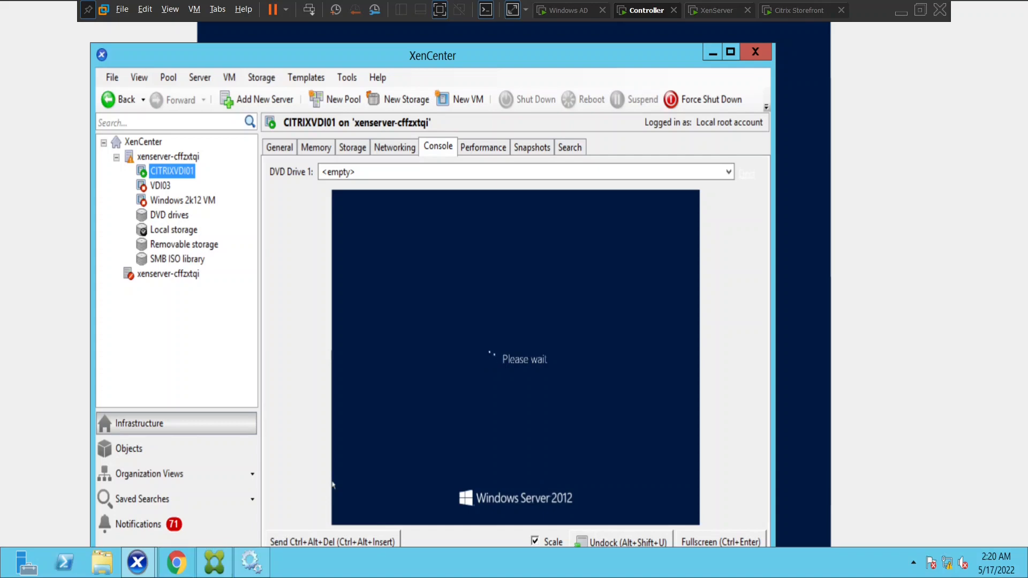
Alternate between Studio and the XenCenter console, ending on the waiting Add Applications Manually dialog
{"action": "left_click", "coordinate": [214, 563]}
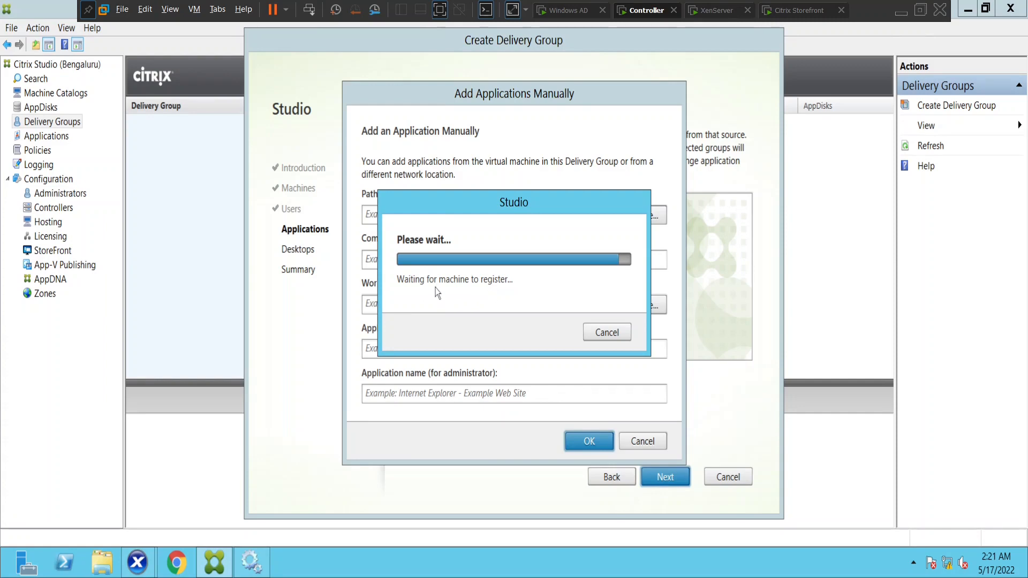
{"action": "left_click", "coordinate": [137, 562]}
{"action": "left_click", "coordinate": [95, 496]}
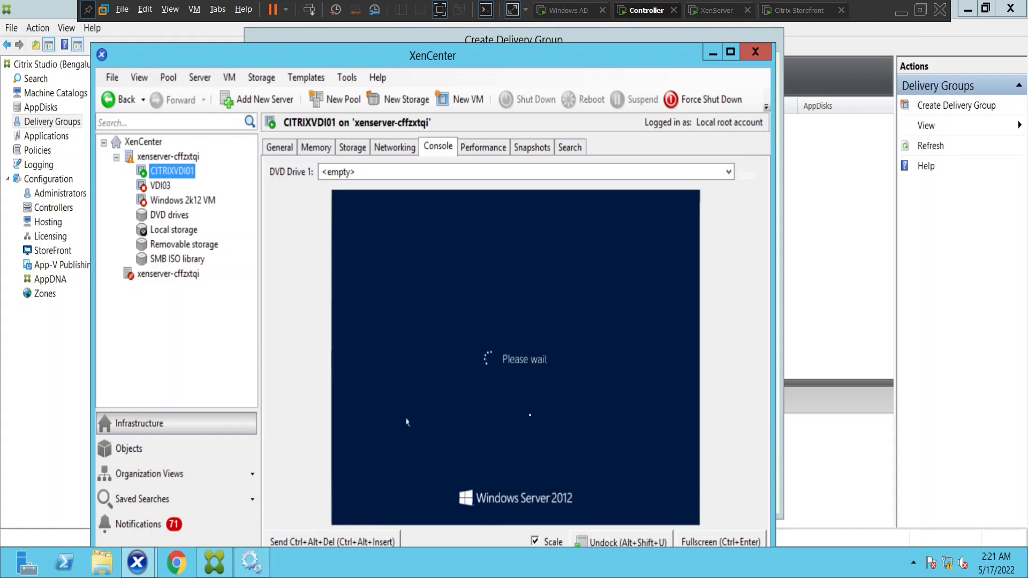
{"action": "left_click", "coordinate": [217, 566]}
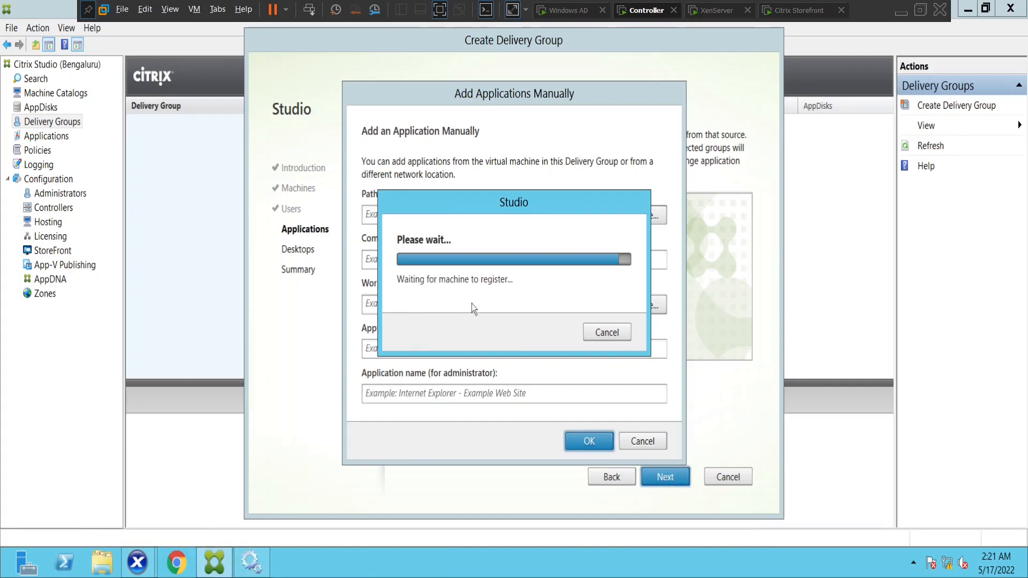
Back out of the registration wait, local-browse prompt and manual application entry, then bring up XenCenter's CITRIXVDI01 console
{"action": "left_click", "coordinate": [607, 333]}
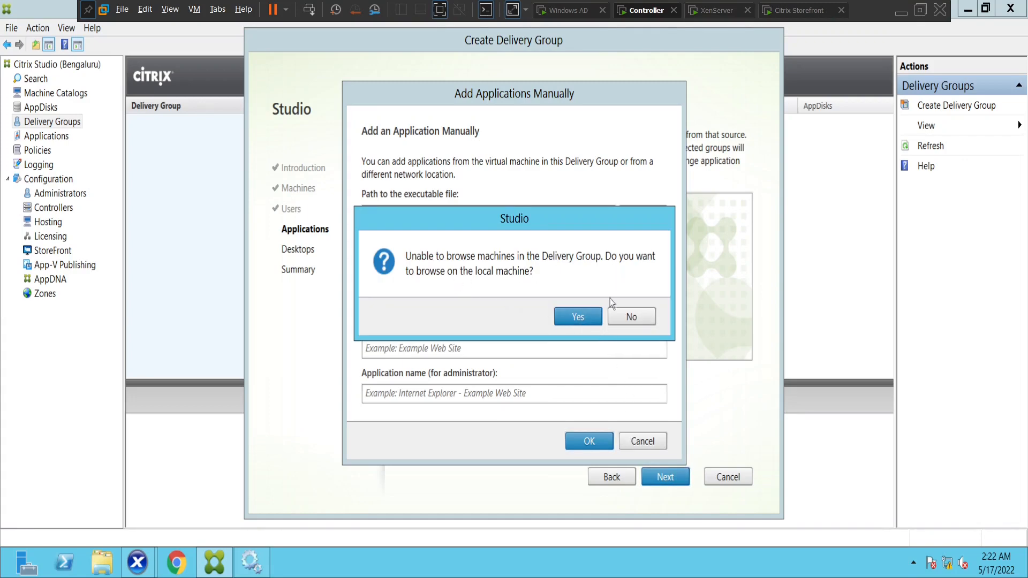
{"action": "left_click", "coordinate": [629, 317]}
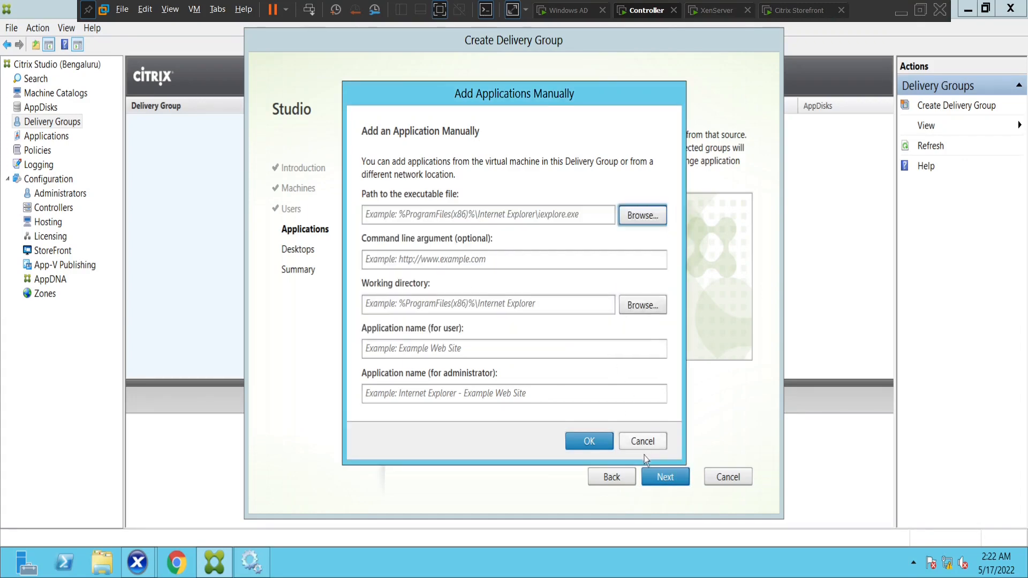
{"action": "left_click", "coordinate": [642, 440]}
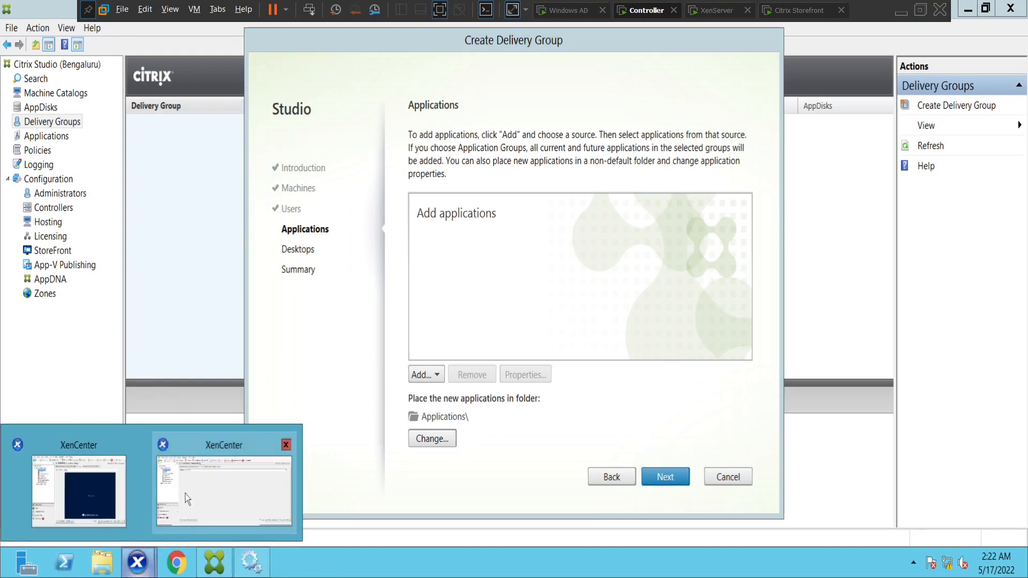
{"action": "left_click", "coordinate": [85, 495]}
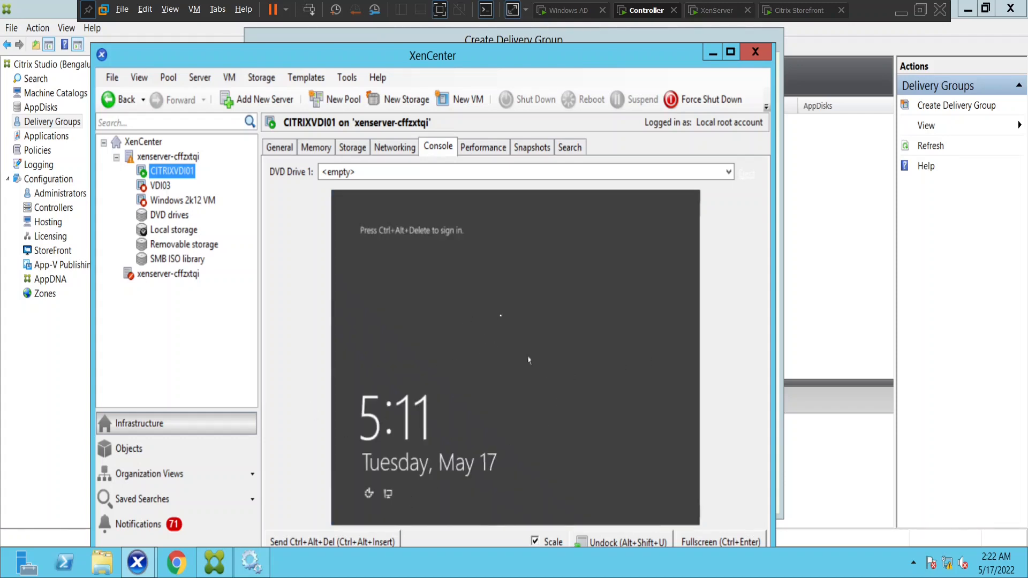
Return to the Create Delivery Group wizard and add applications From Start menu
{"action": "left_click", "coordinate": [229, 561]}
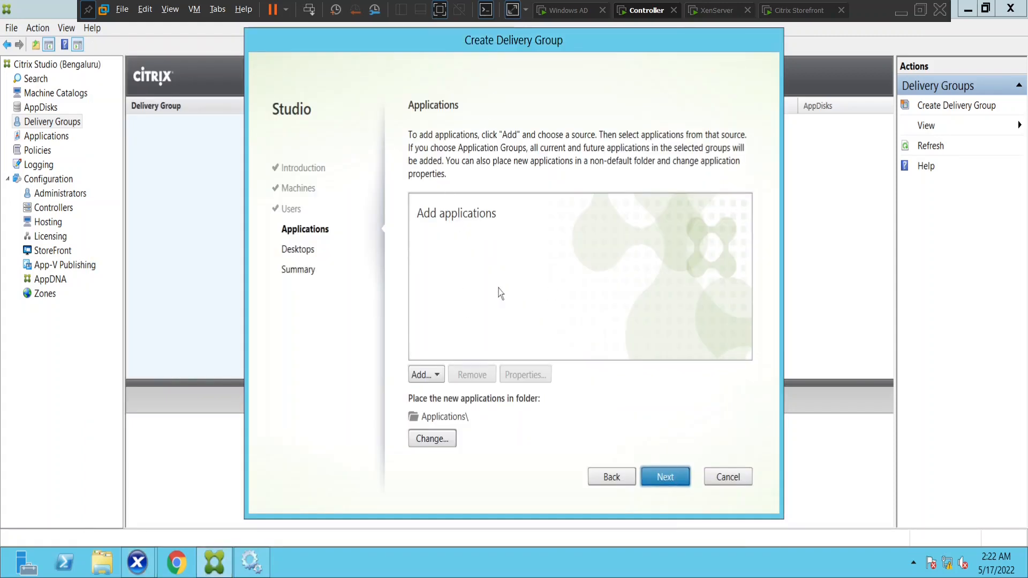
{"action": "left_click", "coordinate": [429, 376]}
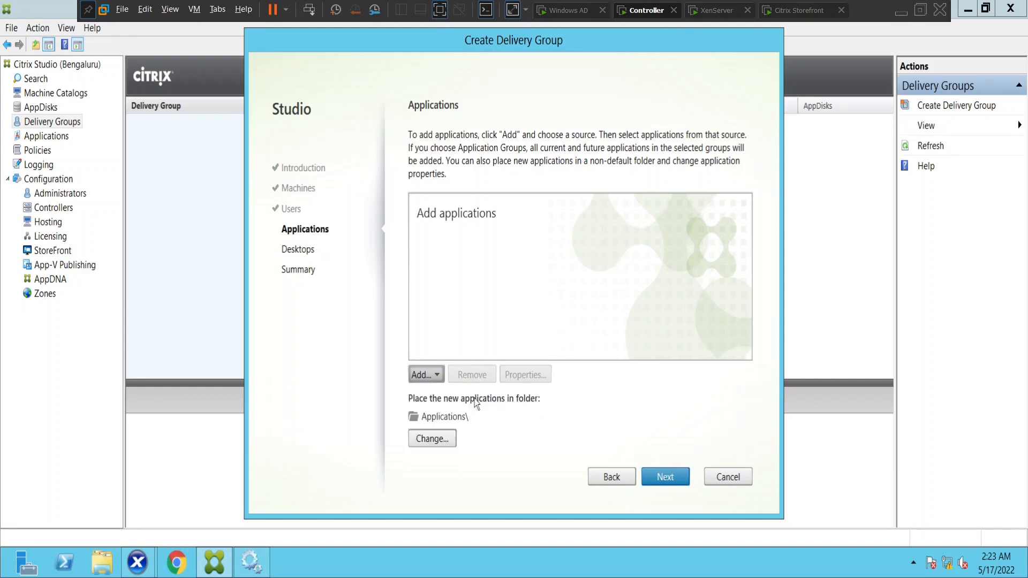
{"action": "left_click", "coordinate": [481, 394]}
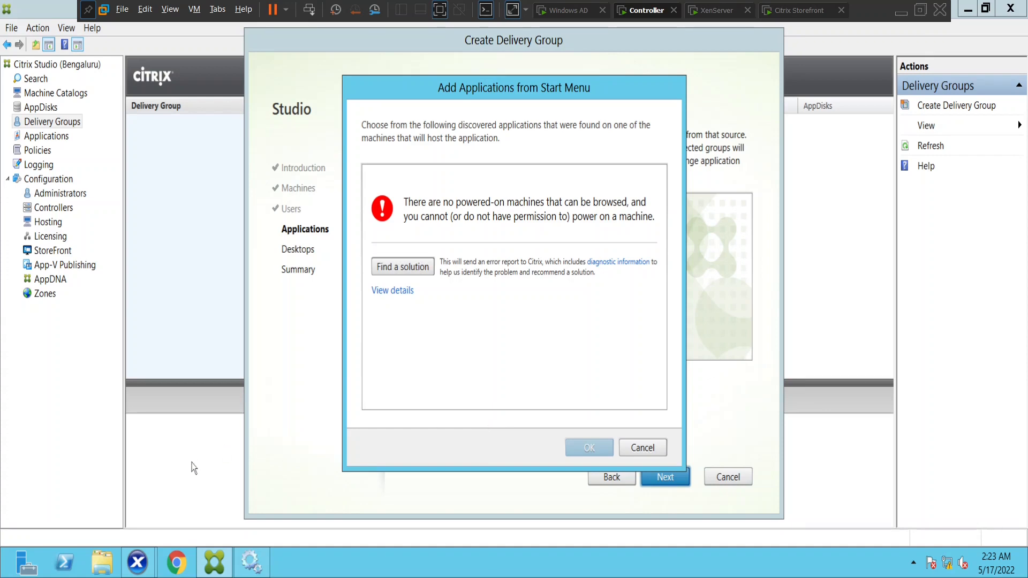
Switch to the XenCenter window showing the CITRIXVDI01 console
{"action": "left_click", "coordinate": [137, 563]}
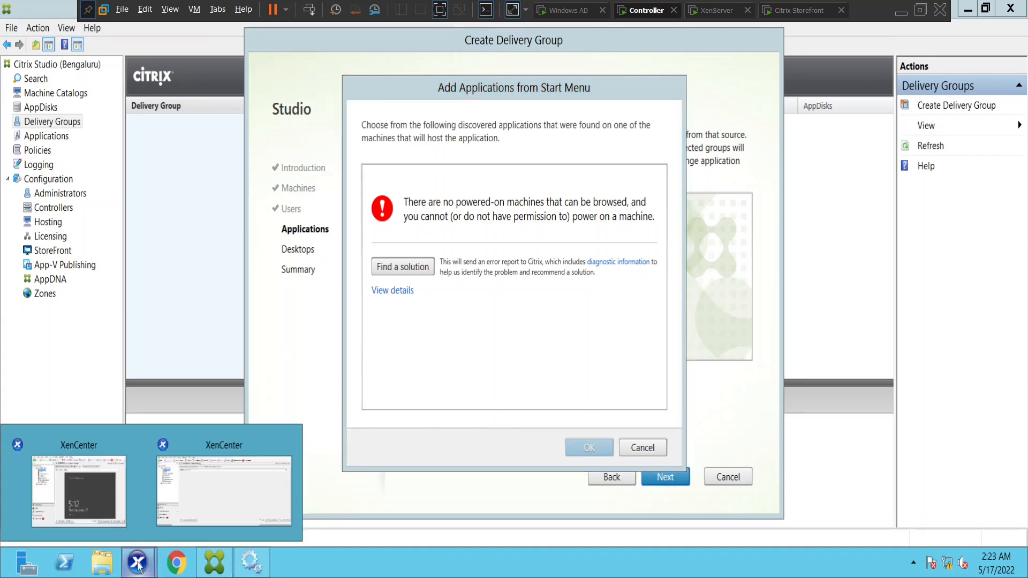
{"action": "left_click", "coordinate": [202, 490]}
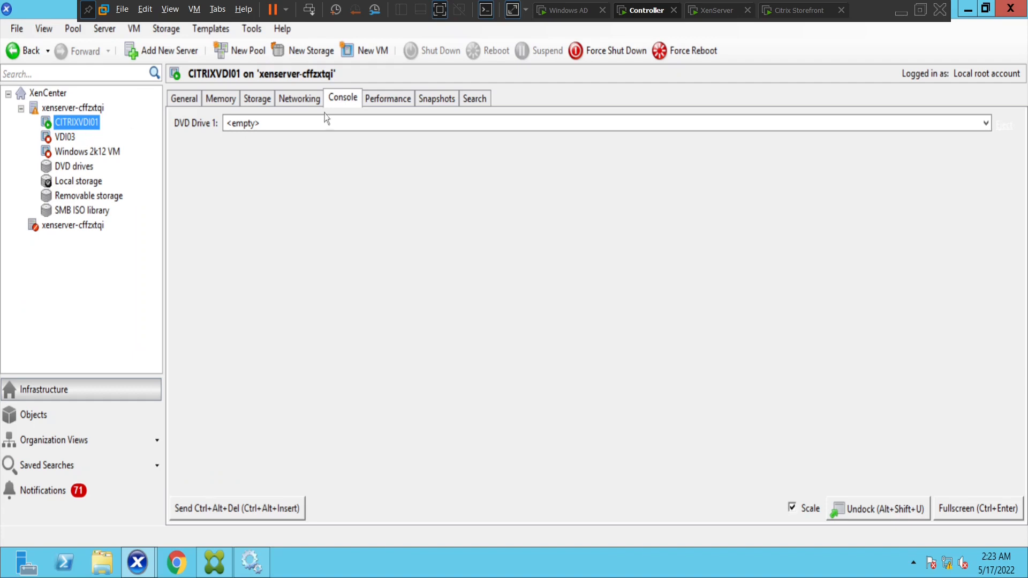
Check CITRIXVDI01's Networking and Console tabs, then go back to Citrix Studio
{"action": "left_click", "coordinate": [299, 99]}
{"action": "left_click", "coordinate": [345, 98]}
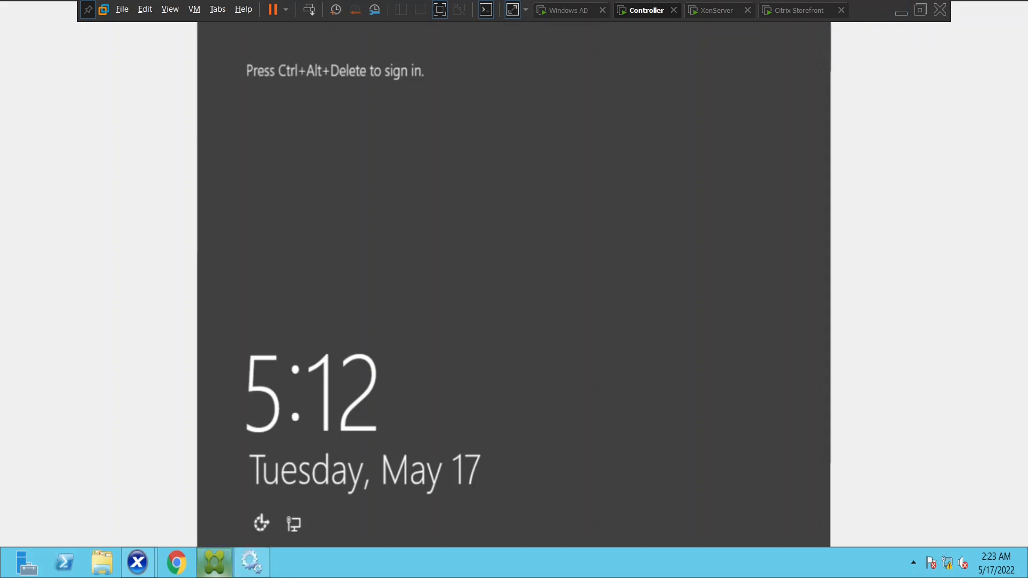
{"action": "mouse_move", "coordinate": [144, 567]}
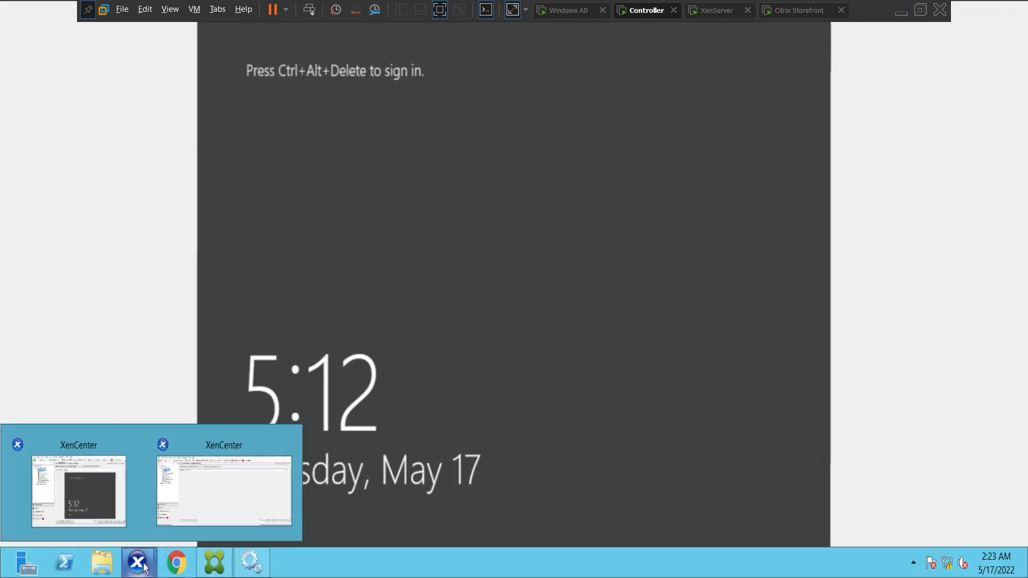
{"action": "left_click", "coordinate": [214, 562]}
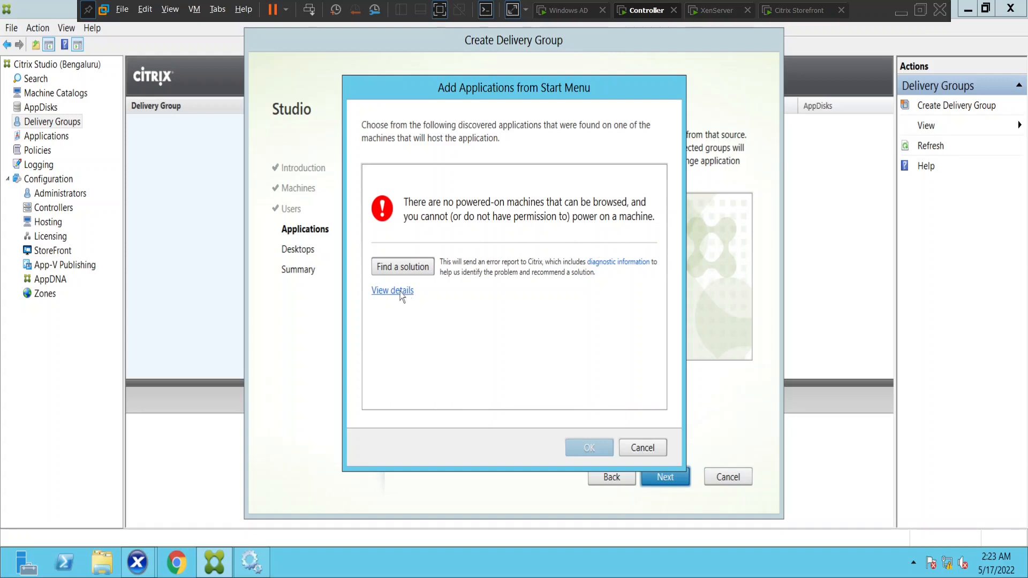
Dismiss the error, cancel the wizard, start a new Create Delivery Group wizard, then check XenCenter
{"action": "left_click", "coordinate": [638, 453]}
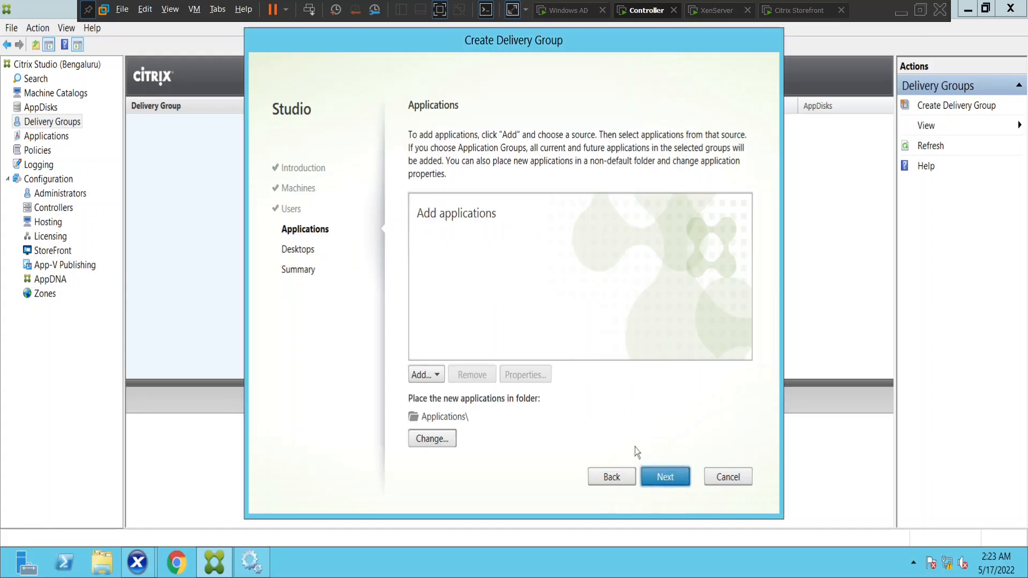
{"action": "left_click", "coordinate": [712, 481]}
{"action": "left_click", "coordinate": [944, 107]}
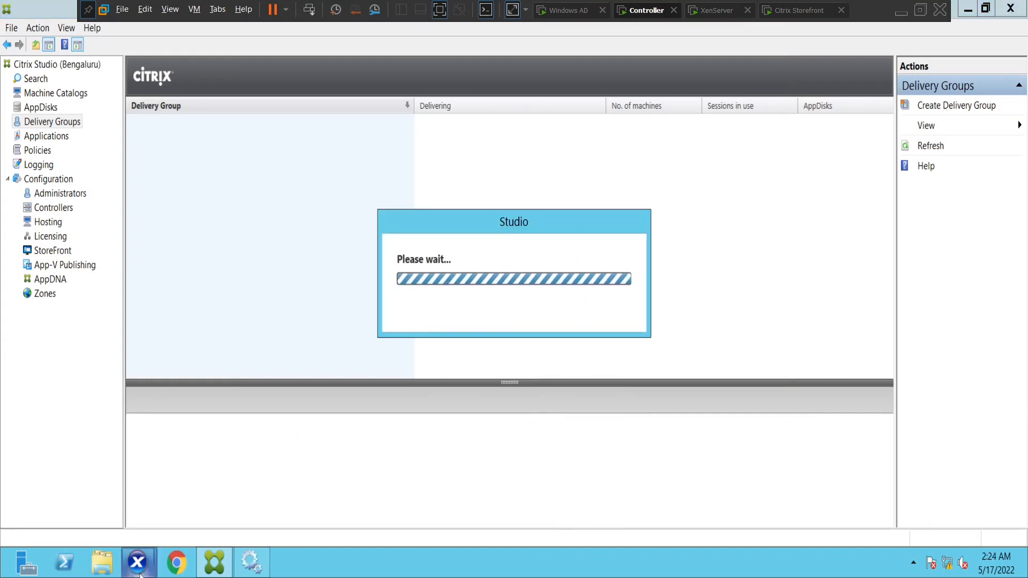
{"action": "mouse_move", "coordinate": [137, 562]}
{"action": "left_click", "coordinate": [70, 494]}
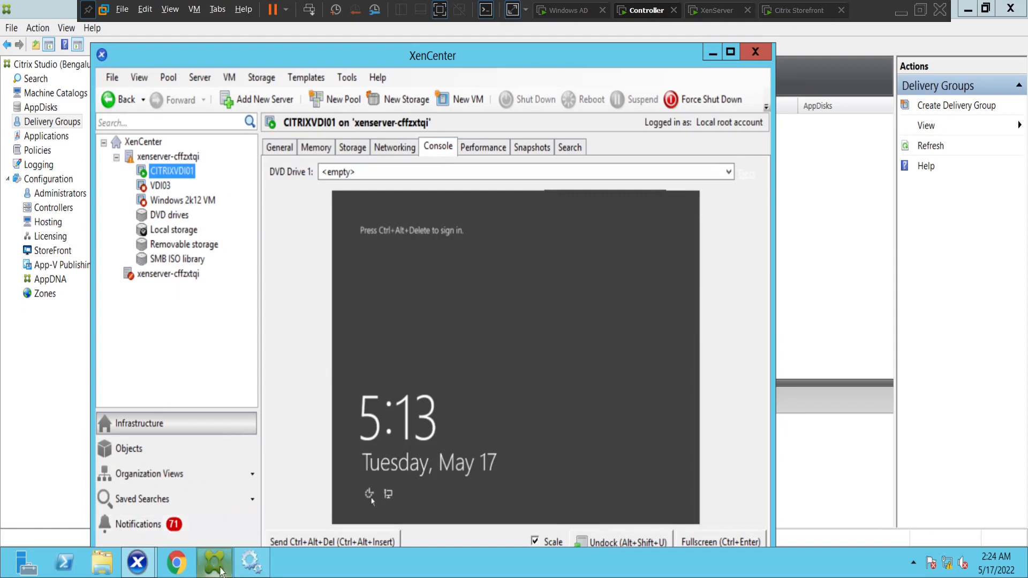
Switch back to Citrix Studio and let the new wizard load
{"action": "left_click", "coordinate": [214, 562]}
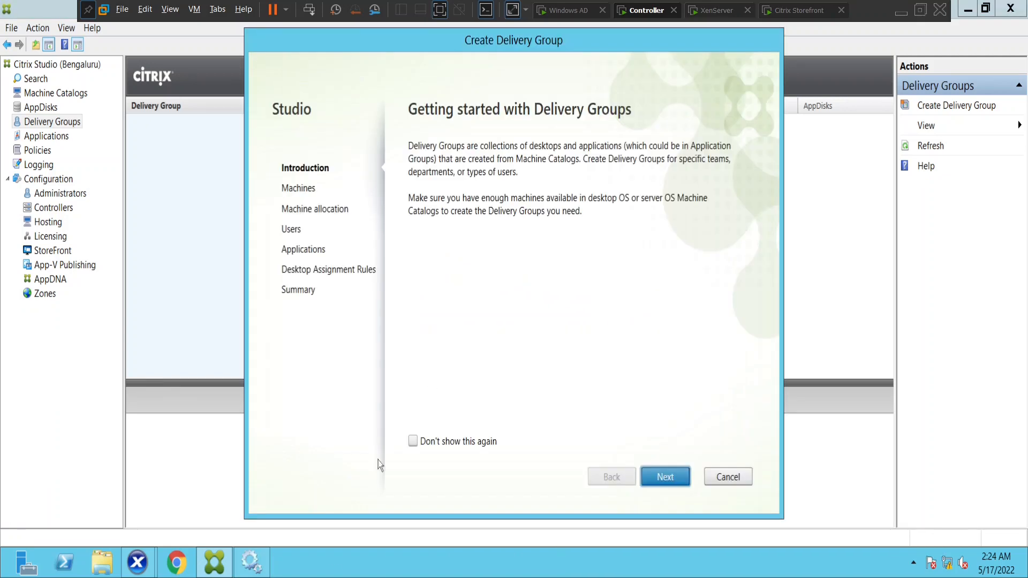
Minimize XenCenter and advance past Introduction and Machines, keeping the Aerospace catalog's 1 machine
{"action": "mouse_move", "coordinate": [143, 574]}
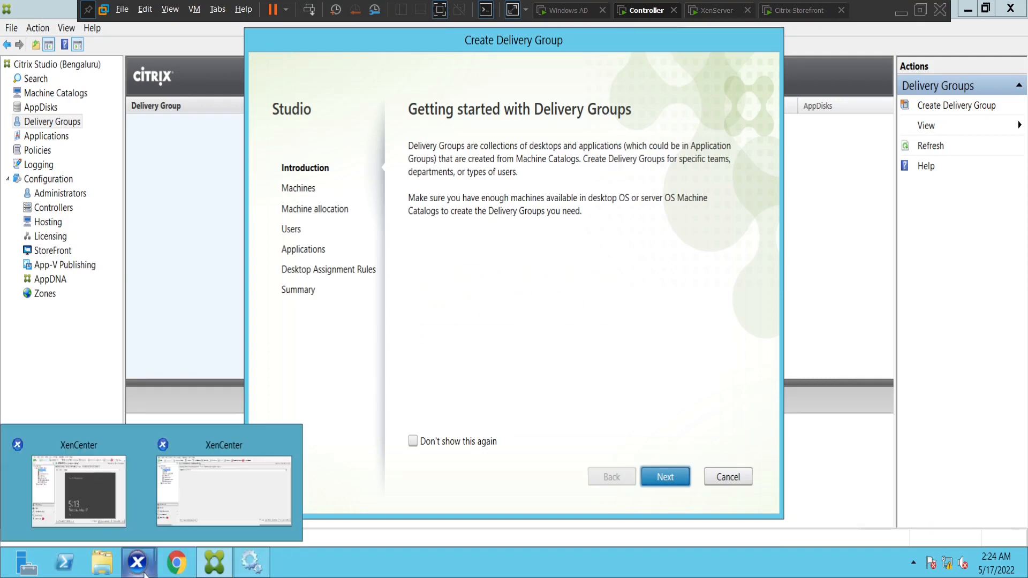
{"action": "left_click", "coordinate": [79, 491]}
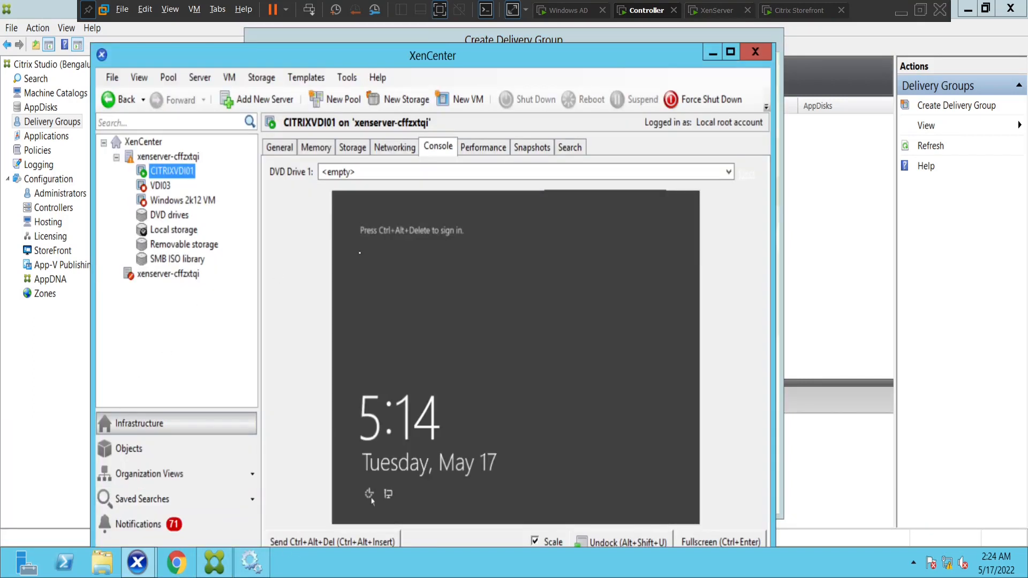
{"action": "left_click", "coordinate": [712, 52]}
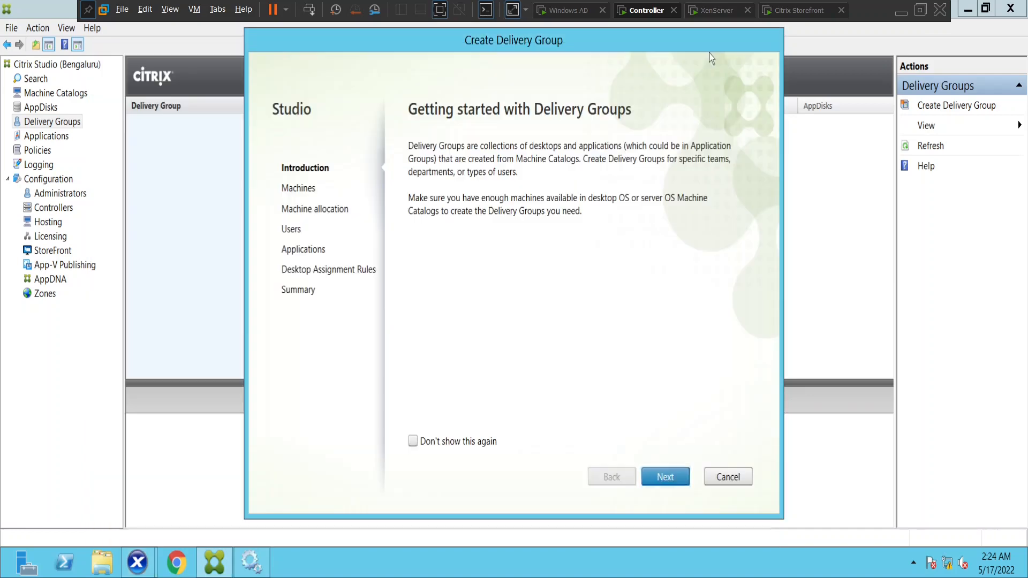
{"action": "left_click", "coordinate": [667, 479]}
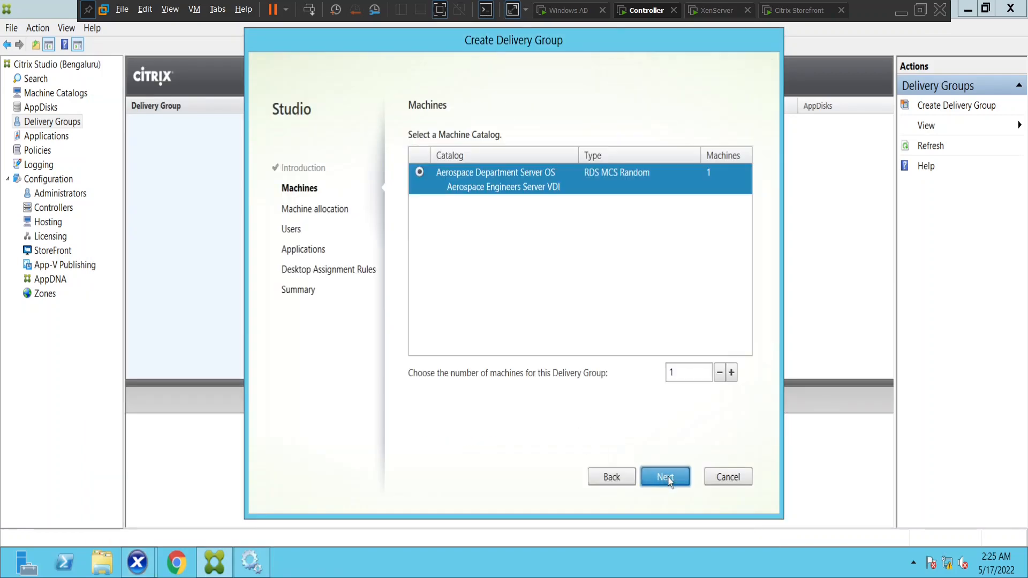
{"action": "left_click", "coordinate": [666, 477]}
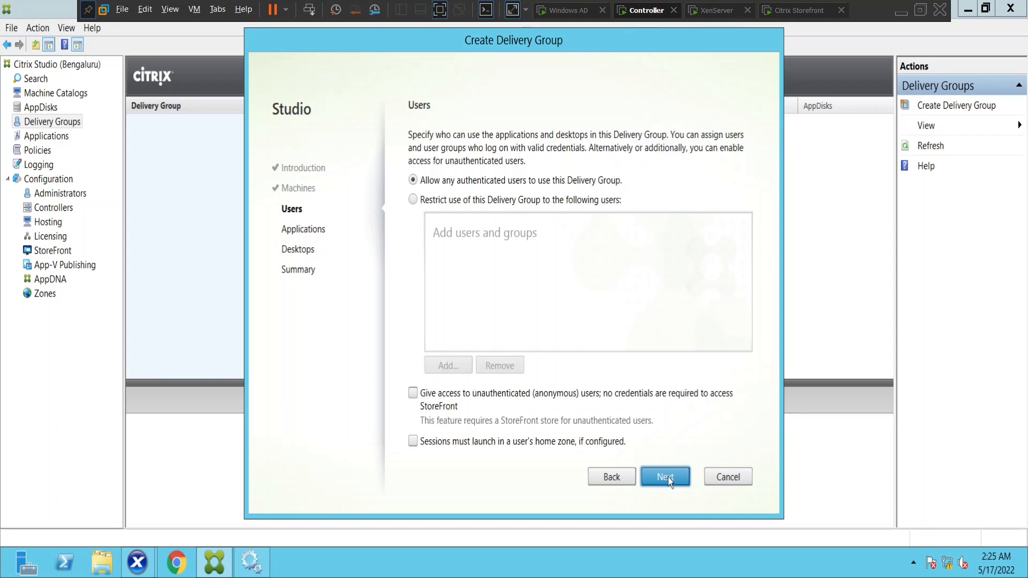
Restrict the Delivery Group to specific users and add the first domain user
{"action": "left_click", "coordinate": [413, 202]}
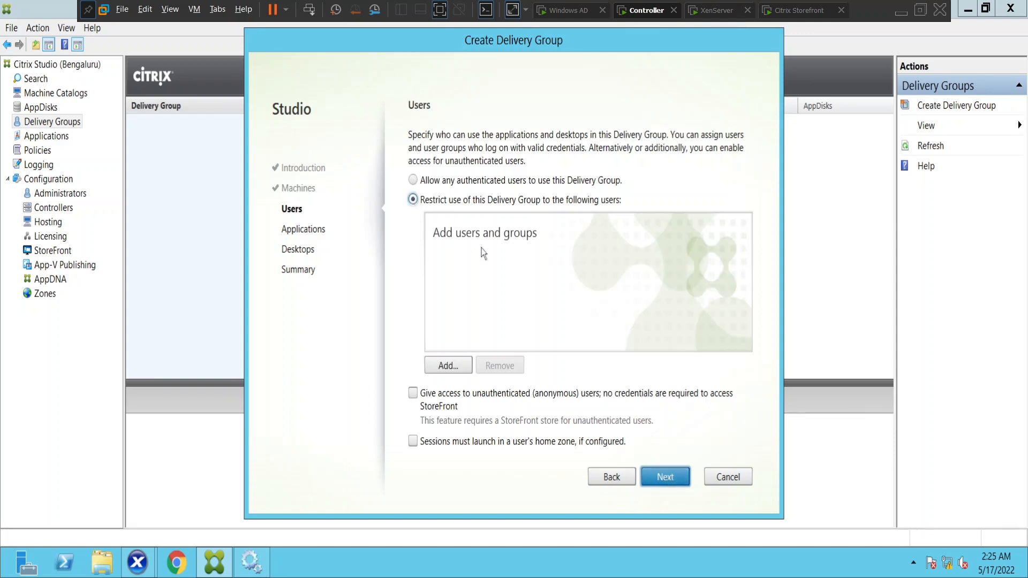
{"action": "left_click", "coordinate": [448, 366]}
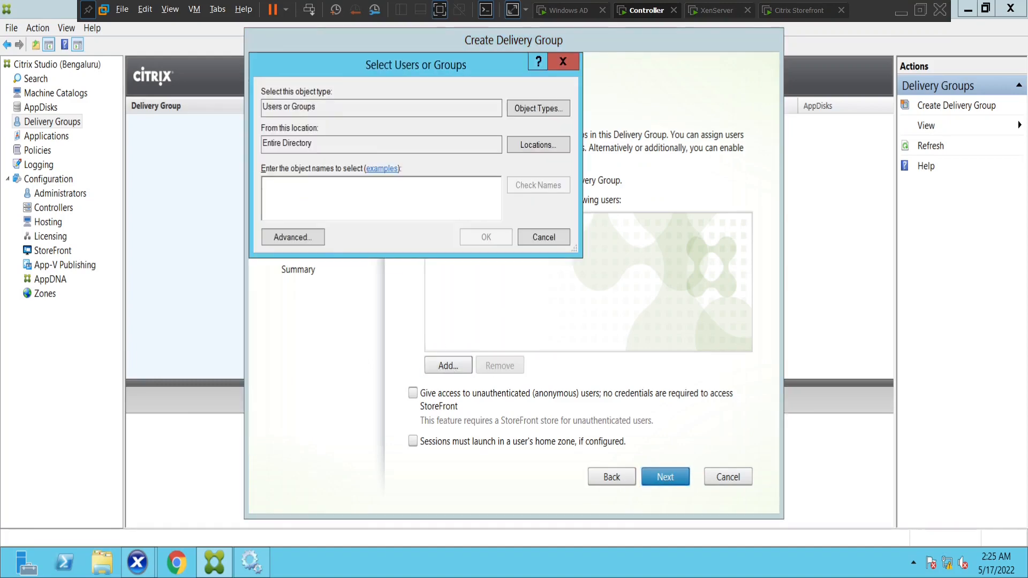
{"action": "type", "text": "naresh"}
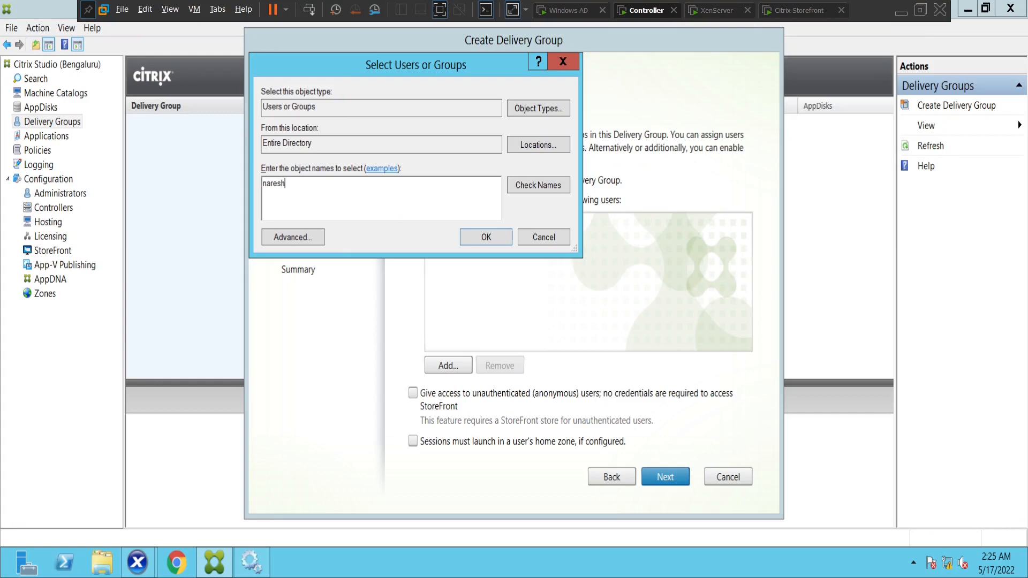
{"action": "left_click", "coordinate": [554, 186]}
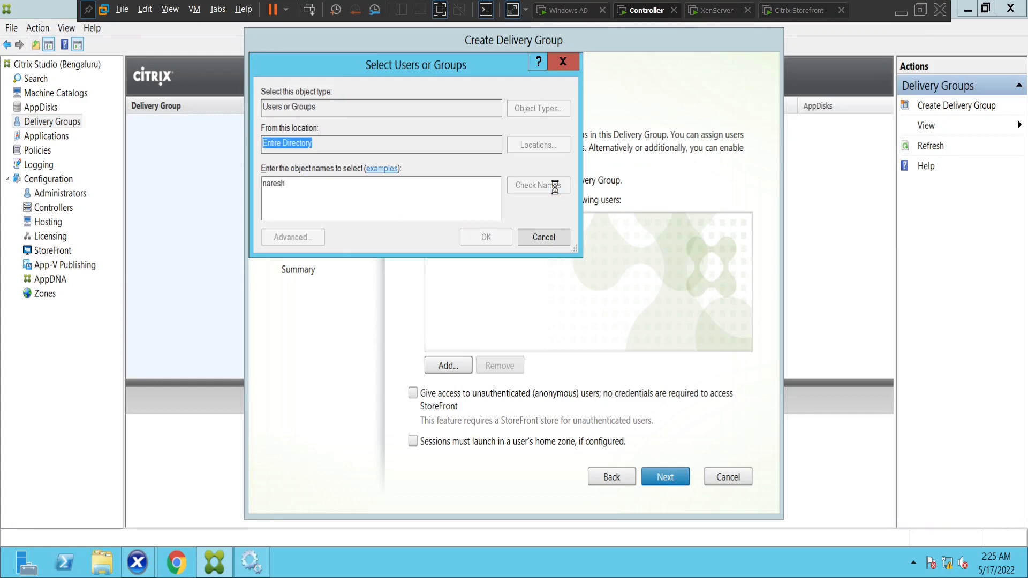
{"action": "left_click", "coordinate": [484, 239]}
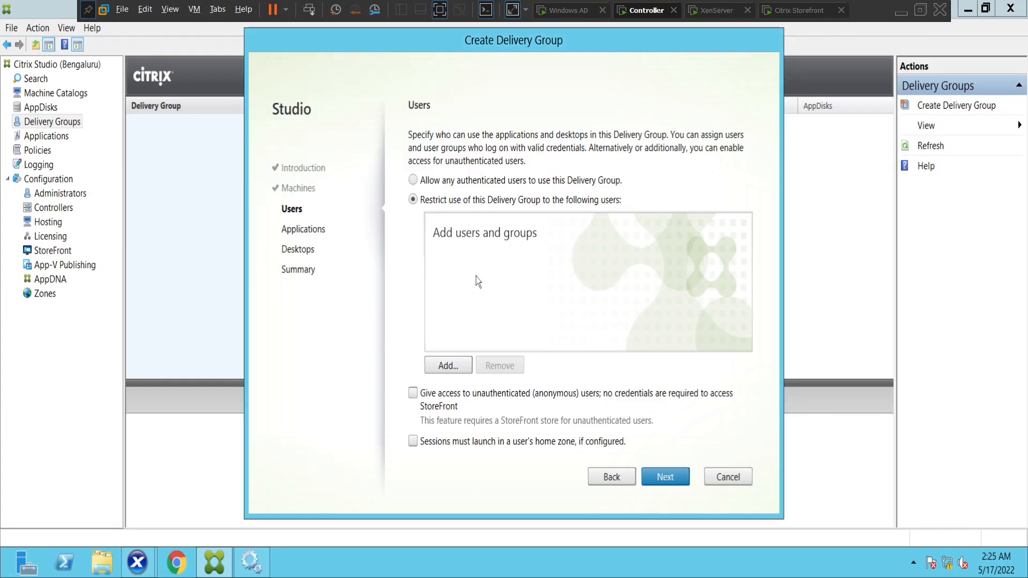
Add two more domain users, including citrixuser1, to the restricted users list
{"action": "left_click", "coordinate": [447, 364]}
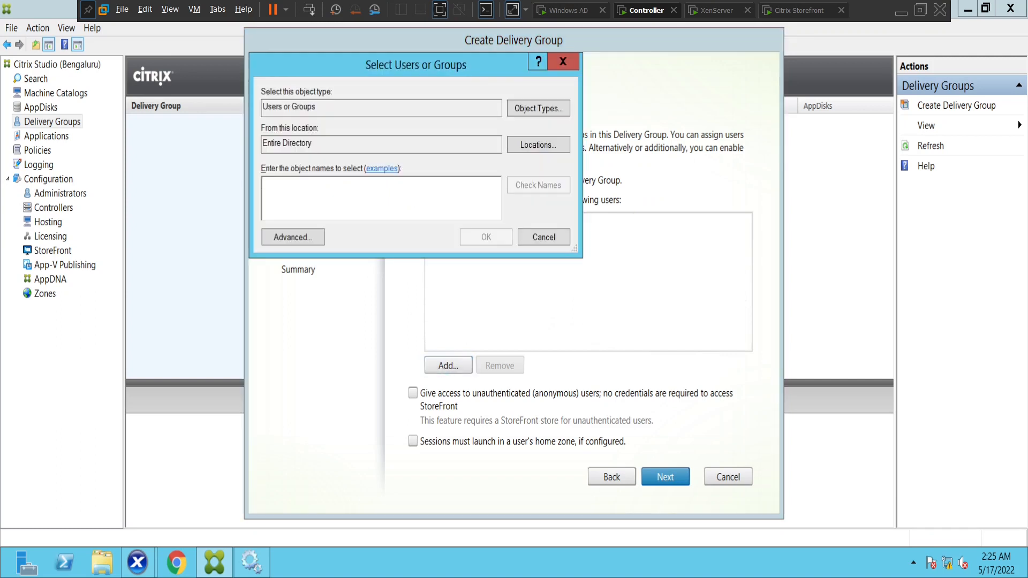
{"action": "type", "text": "john"}
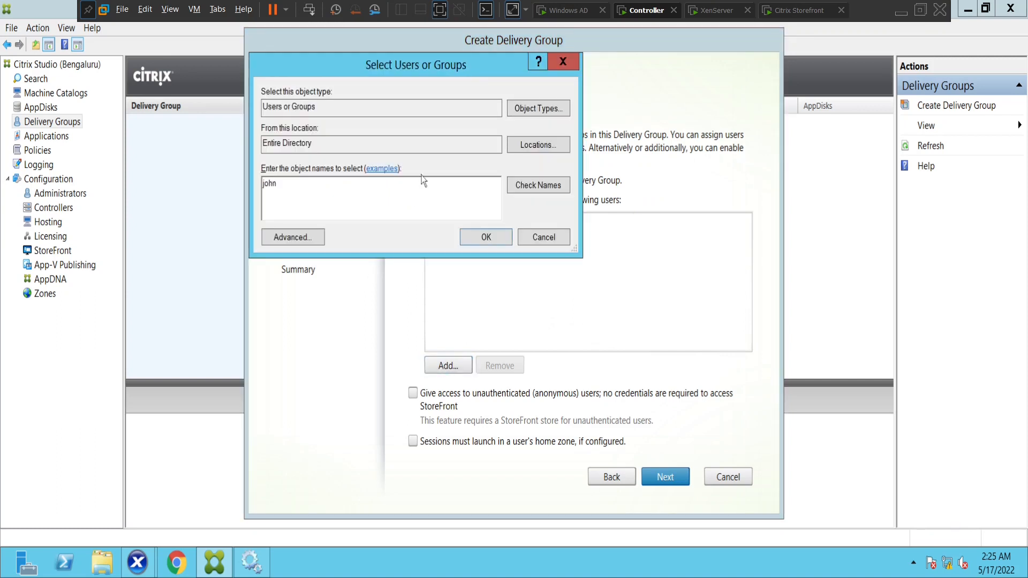
{"action": "left_click", "coordinate": [551, 187]}
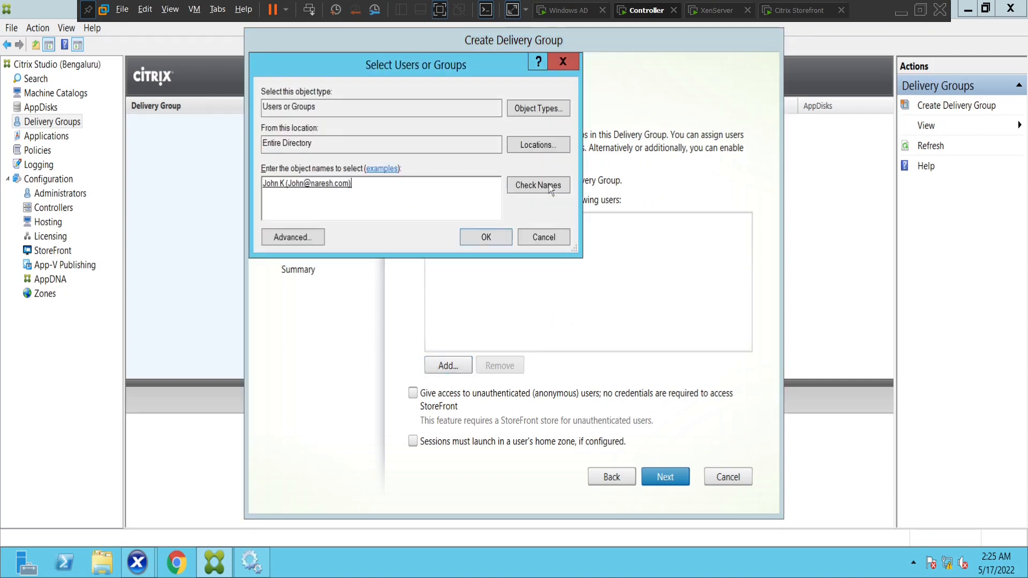
{"action": "left_click", "coordinate": [484, 237]}
{"action": "left_click", "coordinate": [435, 364]}
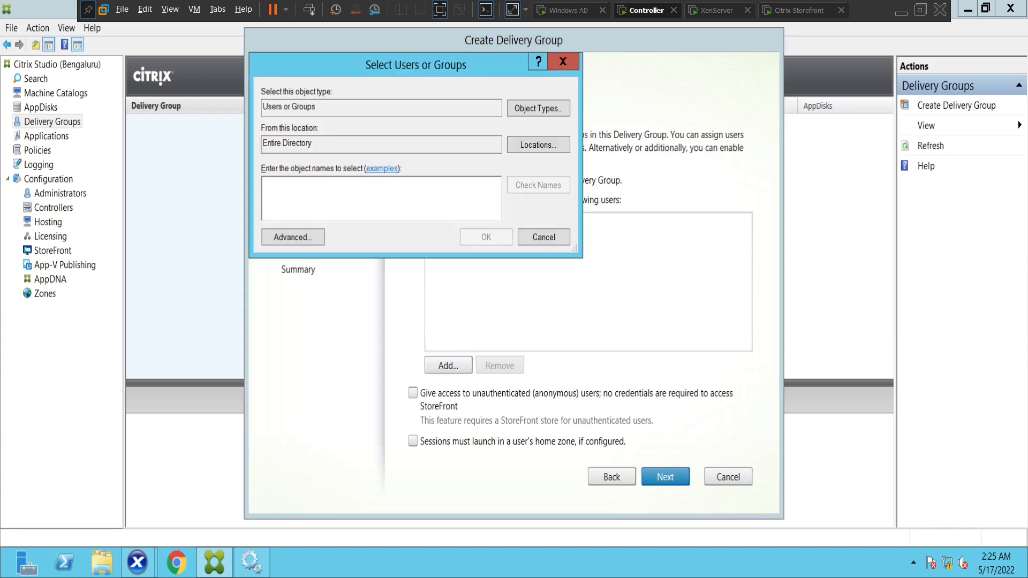
{"action": "type", "text": "citrixuser1"}
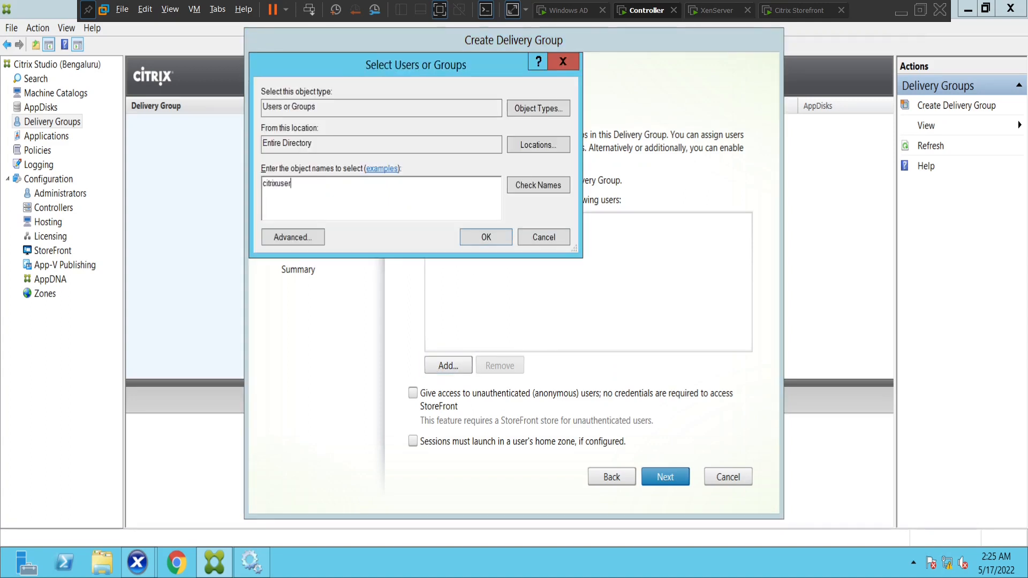
{"action": "left_click", "coordinate": [557, 187]}
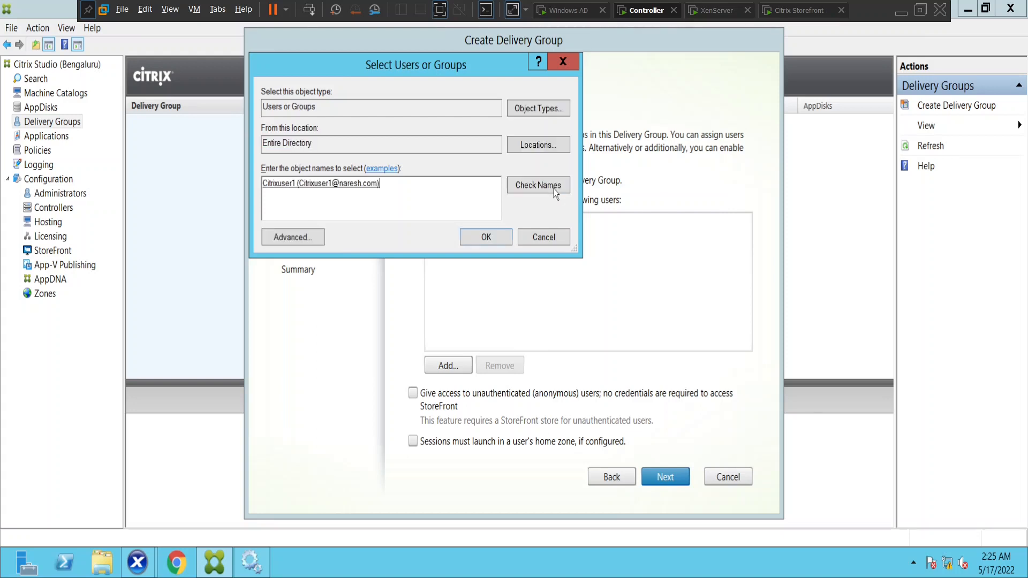
{"action": "left_click", "coordinate": [501, 236]}
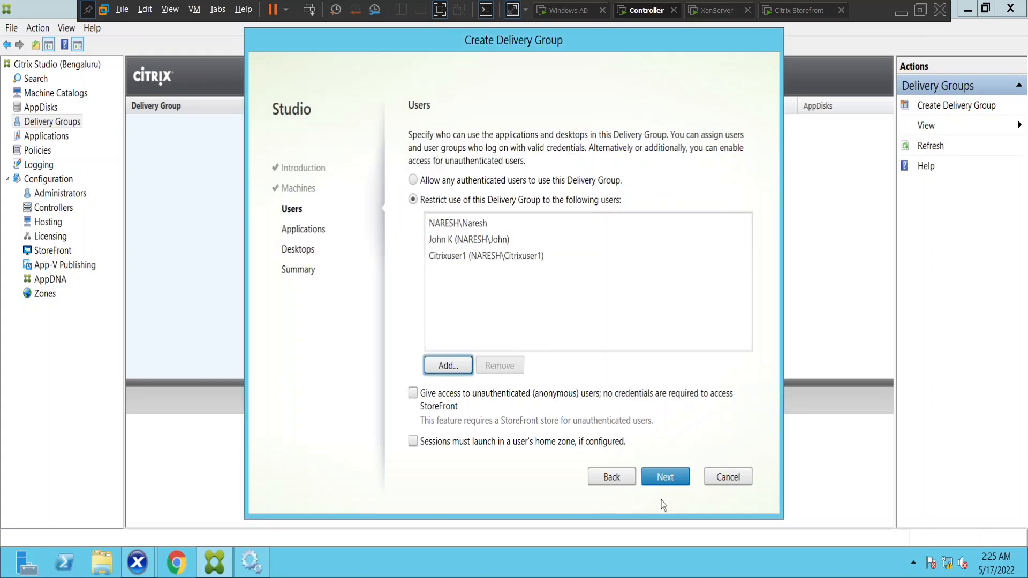
Move to Applications, add From Start menu, and review the no-powered-on-machines error details
{"action": "left_click", "coordinate": [659, 484]}
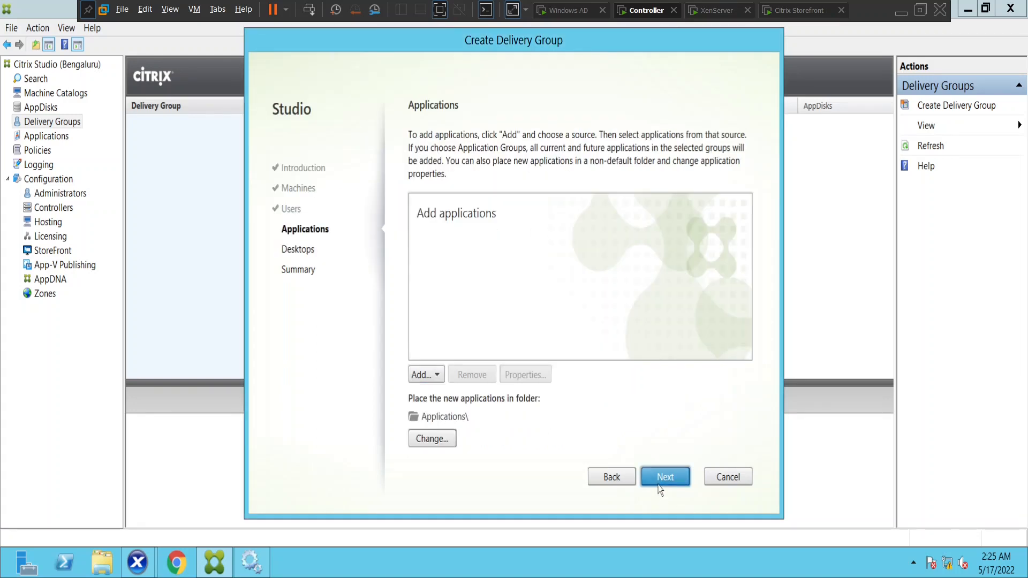
{"action": "left_click", "coordinate": [421, 376]}
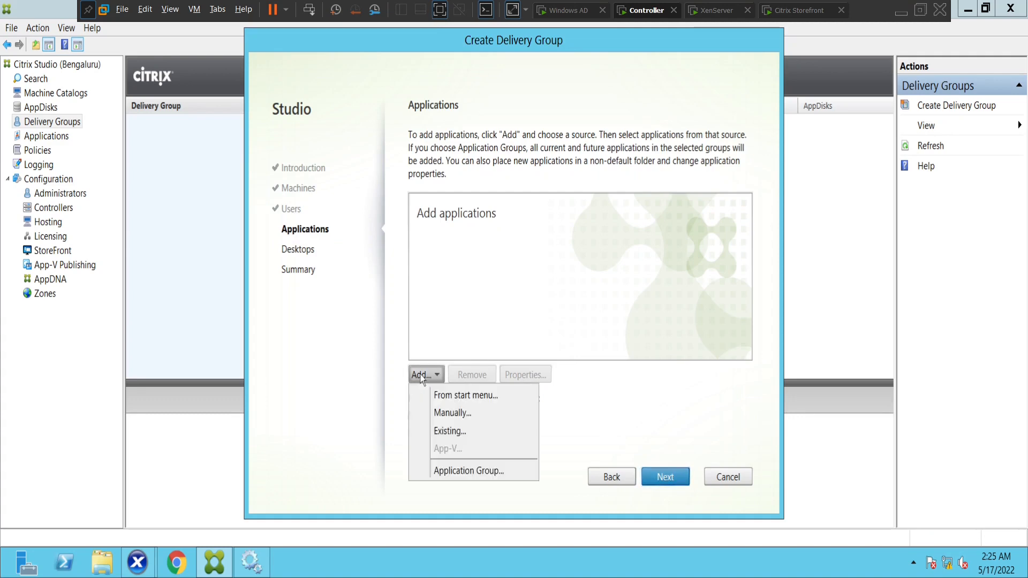
{"action": "left_click", "coordinate": [455, 395]}
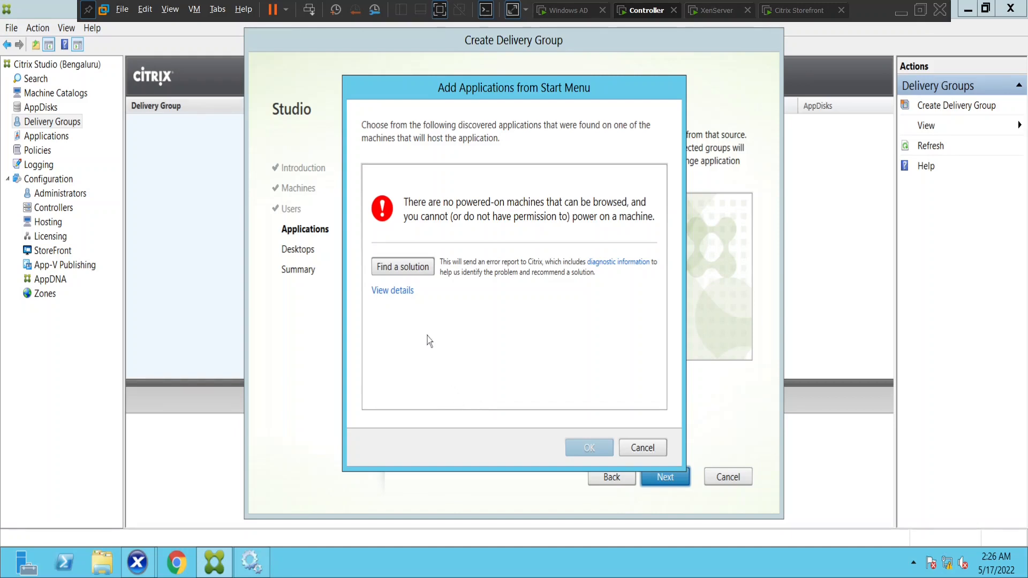
{"action": "left_click", "coordinate": [398, 294]}
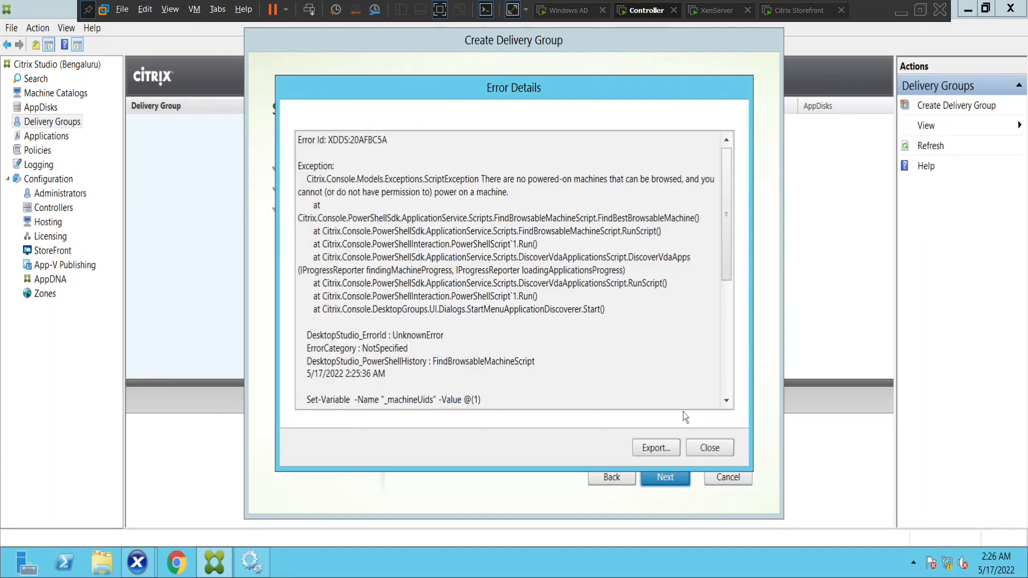
{"action": "left_click", "coordinate": [702, 449]}
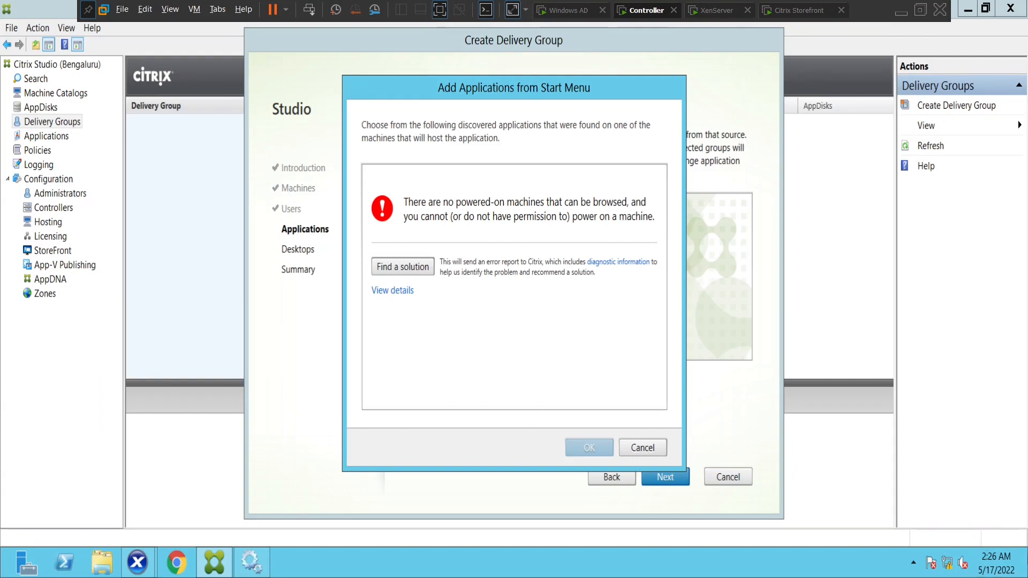
Open a Command Prompt on the controller via Windows search for cmd
{"action": "mouse_move", "coordinate": [1025, 3]}
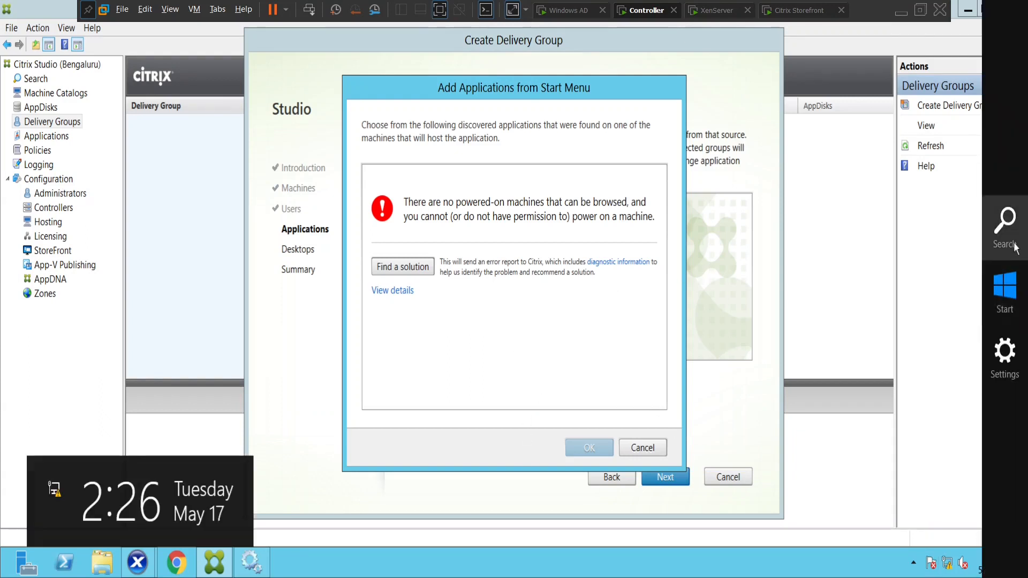
{"action": "left_click", "coordinate": [1004, 227]}
{"action": "type", "text": "cmd"}
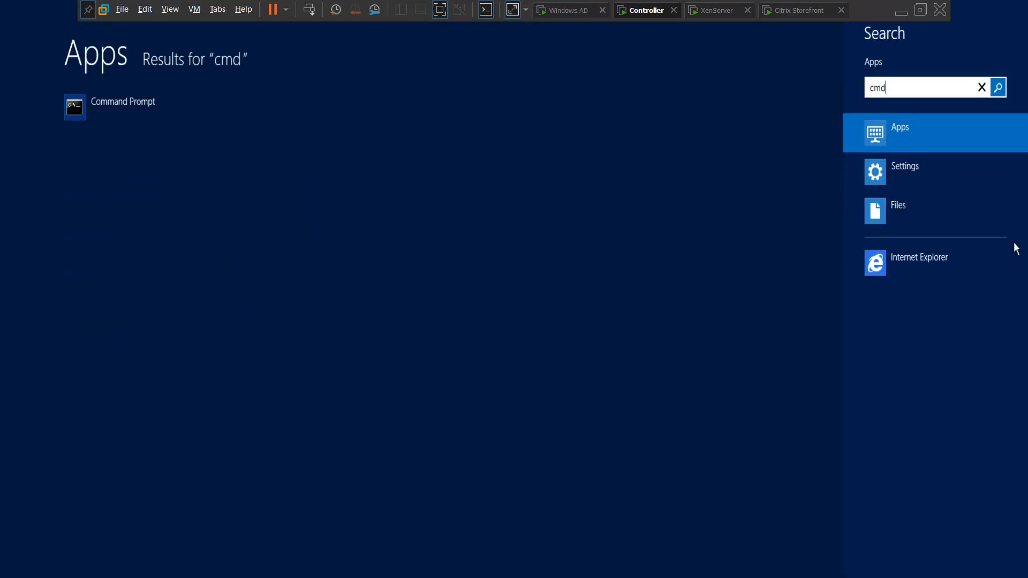
{"action": "left_click", "coordinate": [117, 124]}
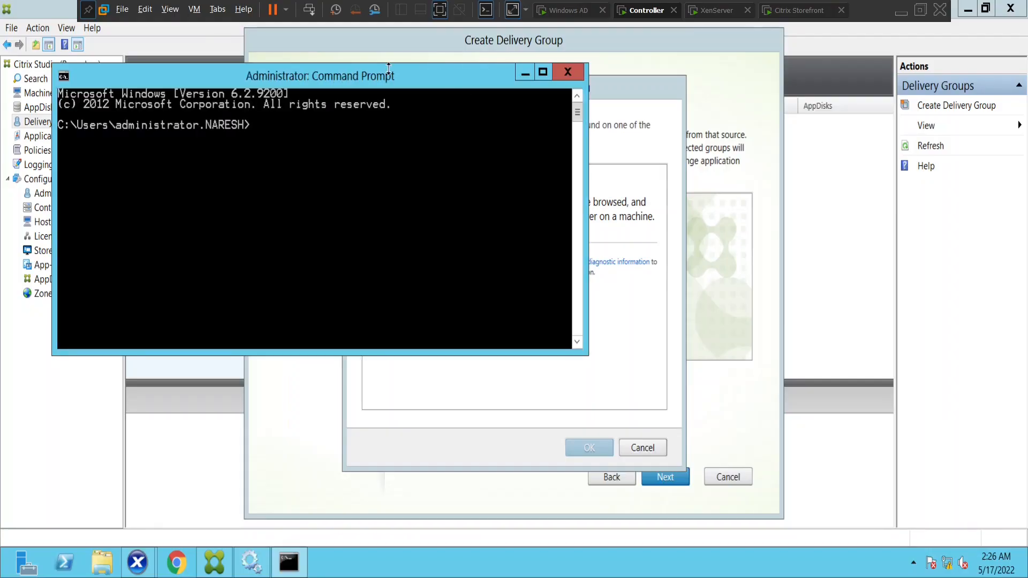
{"action": "left_click_drag", "start_coordinate": [375, 72], "coordinate": [539, 183]}
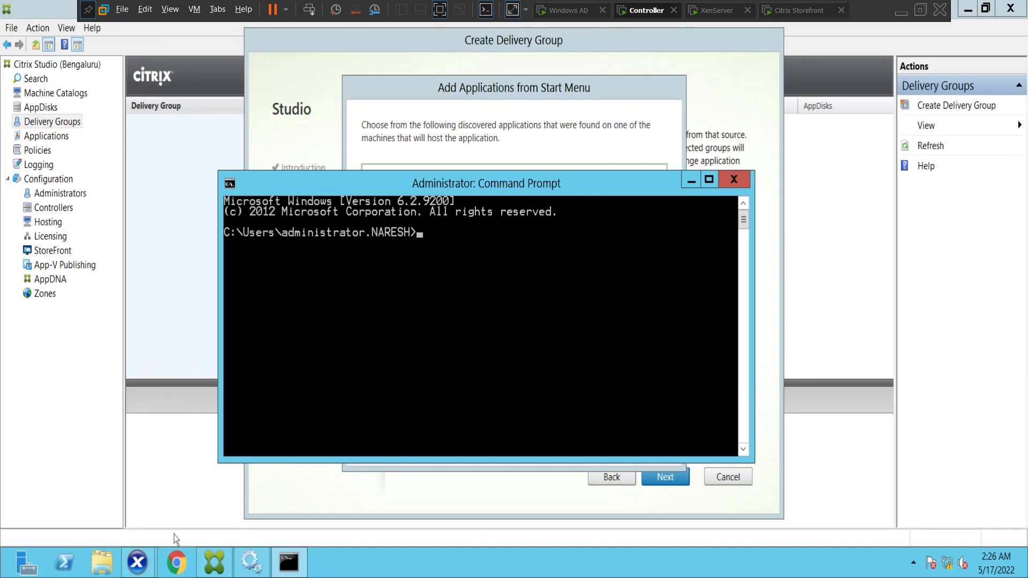
Maximize XenCenter, send Ctrl+Alt+Del to the VM, and return to the Other user sign-in screen
{"action": "mouse_move", "coordinate": [142, 572]}
{"action": "left_click", "coordinate": [57, 483]}
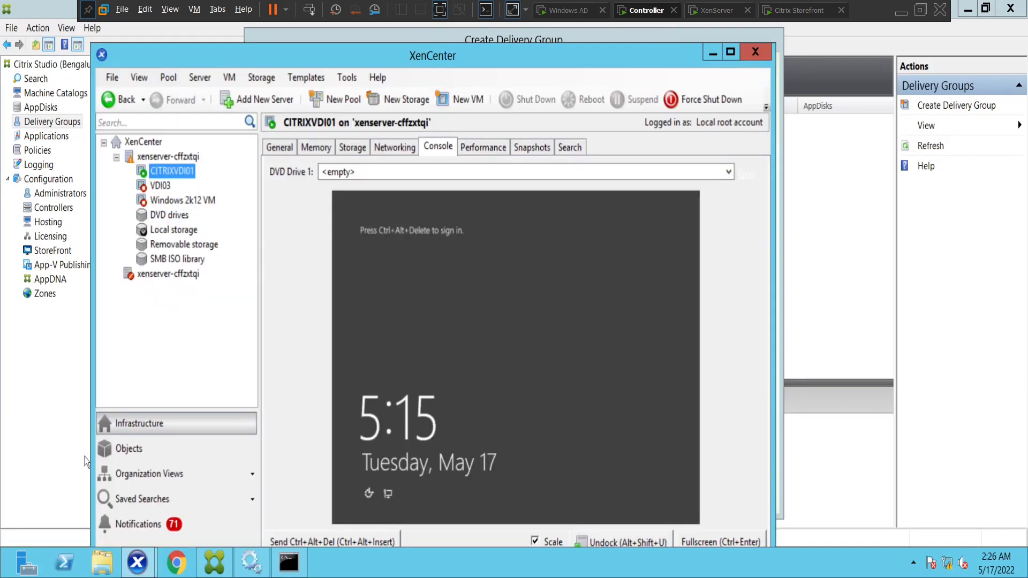
{"action": "left_click", "coordinate": [731, 51]}
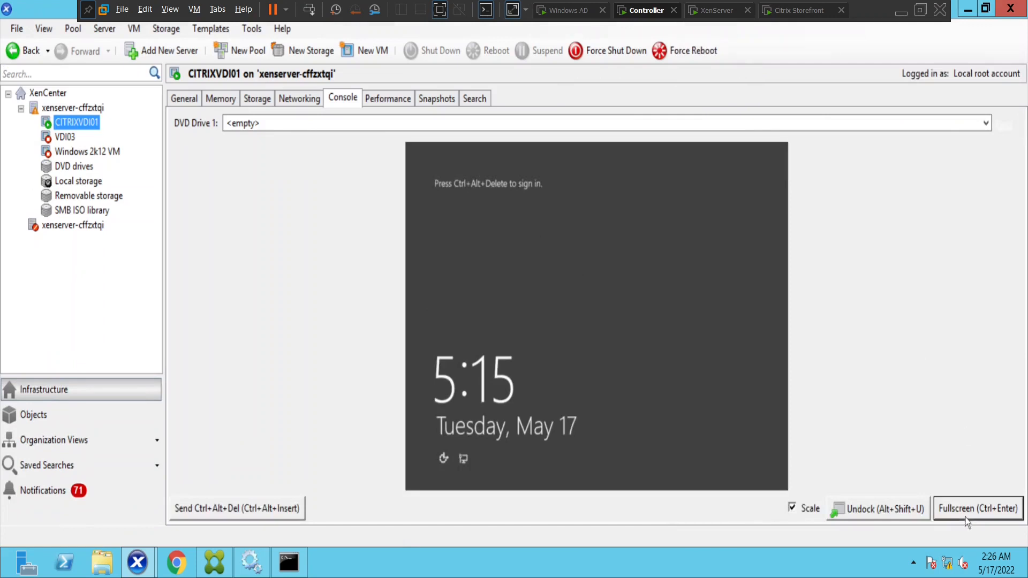
{"action": "left_click", "coordinate": [967, 520]}
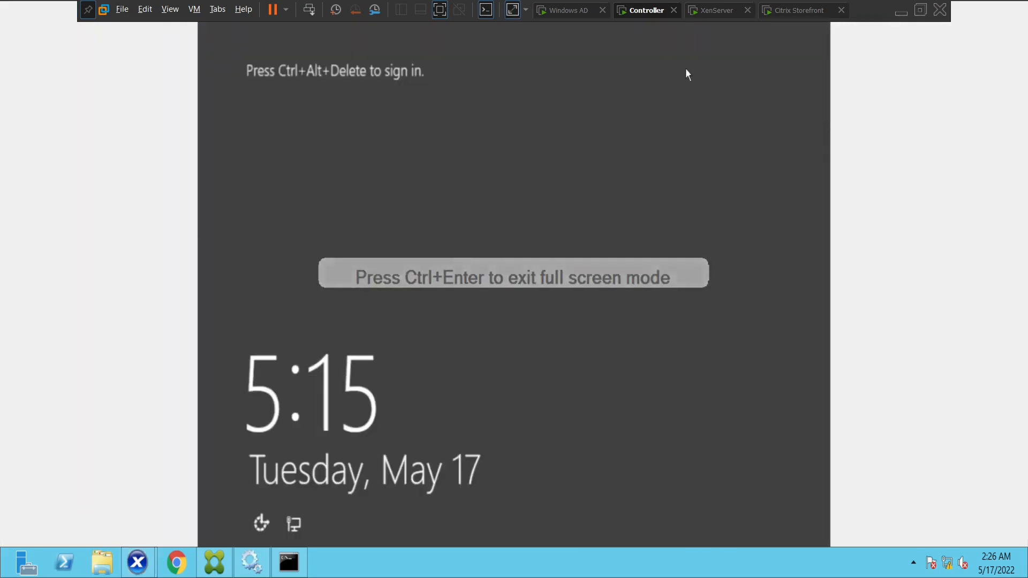
{"action": "left_click", "coordinate": [920, 11]}
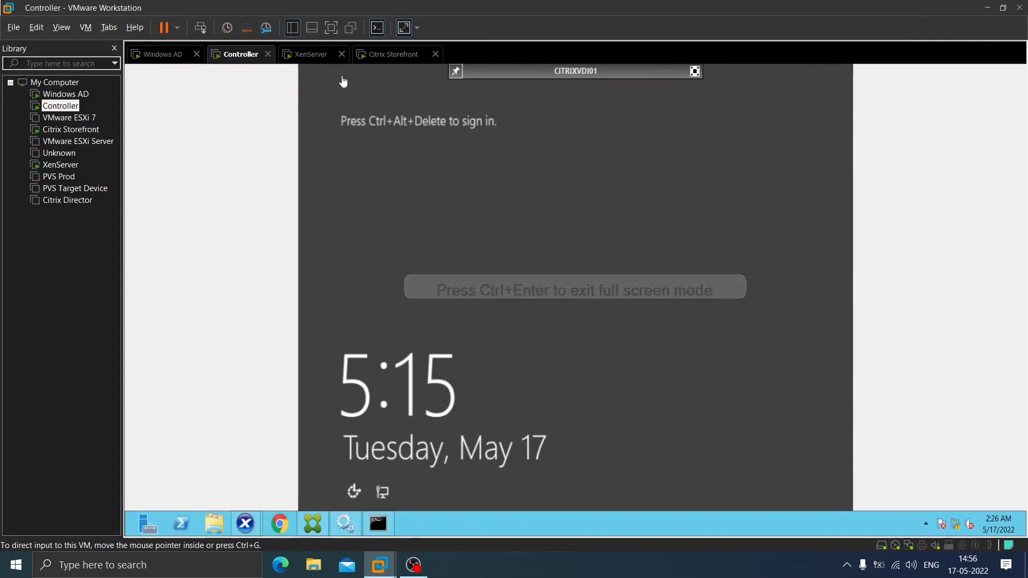
{"action": "right_click", "coordinate": [236, 55]}
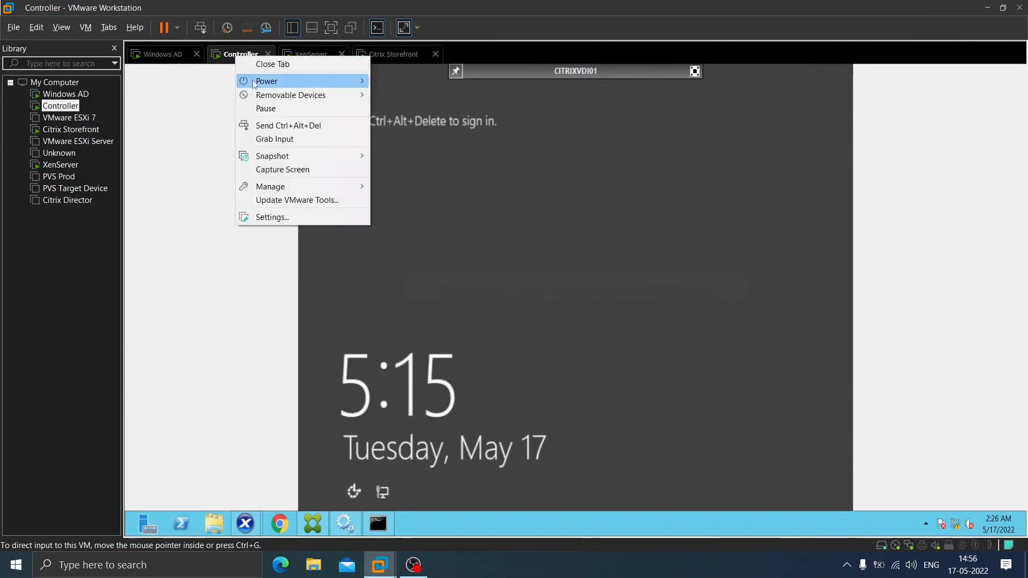
{"action": "left_click", "coordinate": [320, 128]}
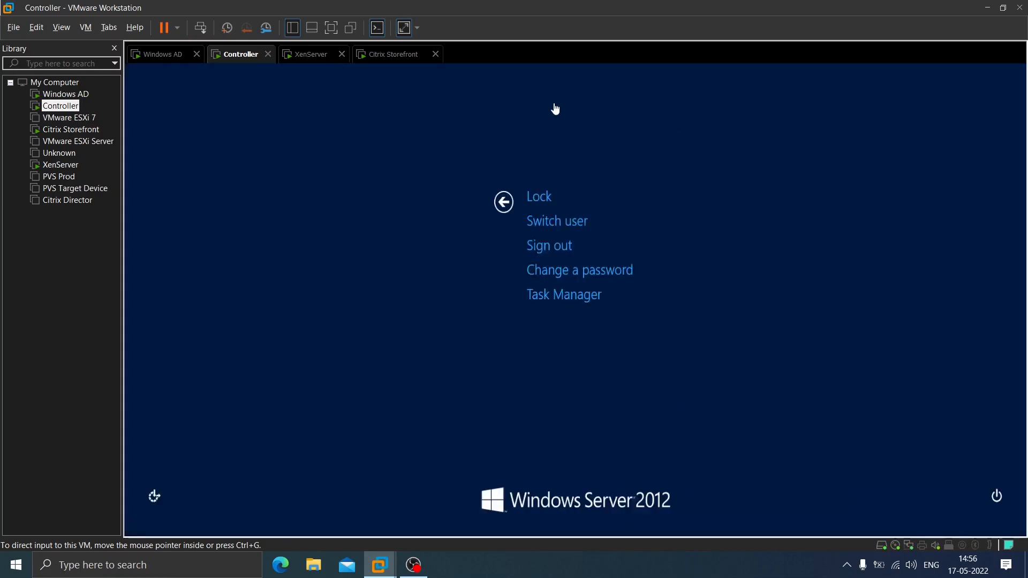
{"action": "left_click", "coordinate": [503, 202]}
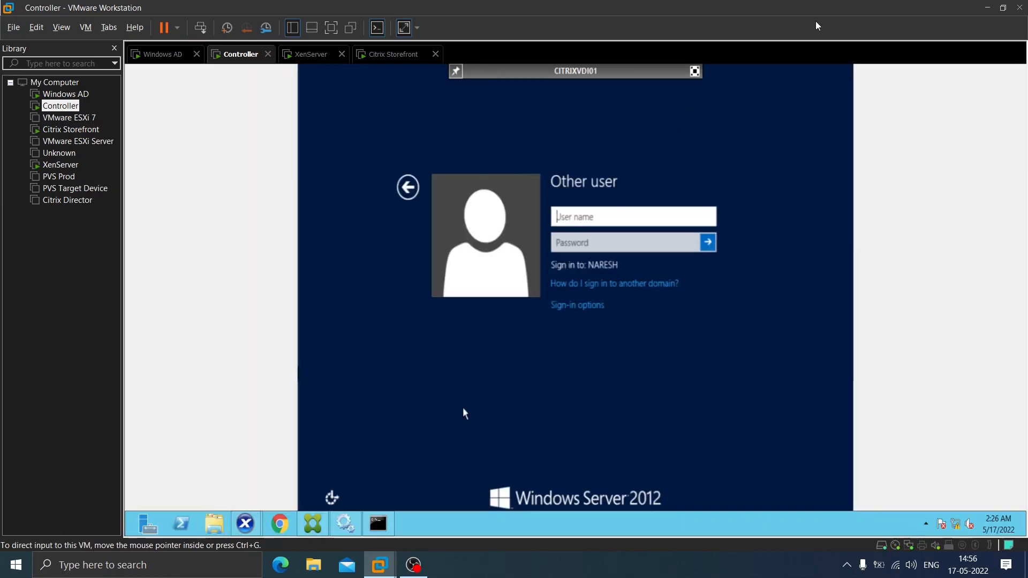
Try signing in to CITRIXVDI01 as the domain administrator with its password, then view the console full screen
{"action": "left_click", "coordinate": [694, 70]}
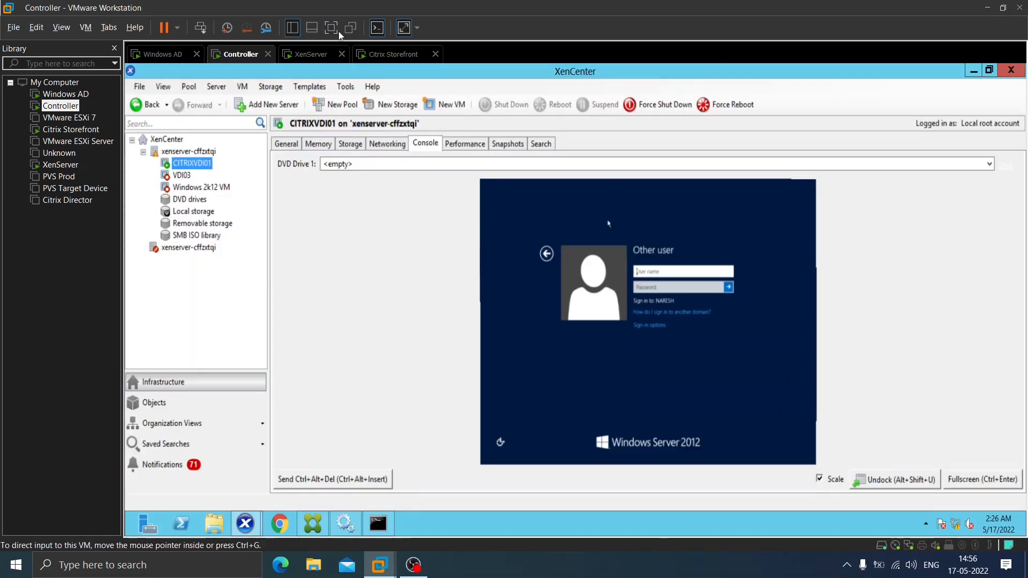
{"action": "key", "text": "ctrl+alt+Return"}
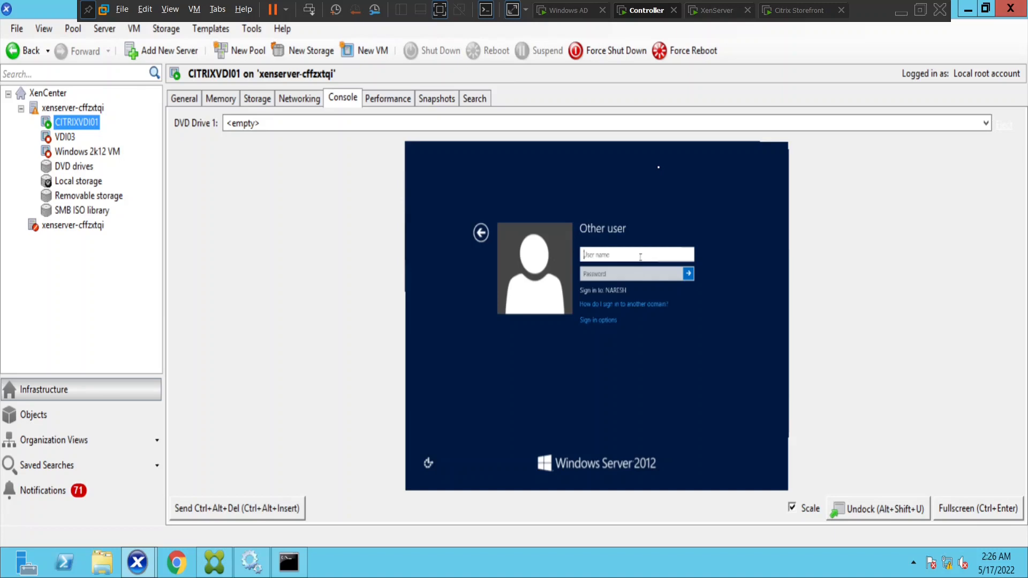
{"action": "type", "text": "administrator"}
{"action": "key", "text": "Tab"}
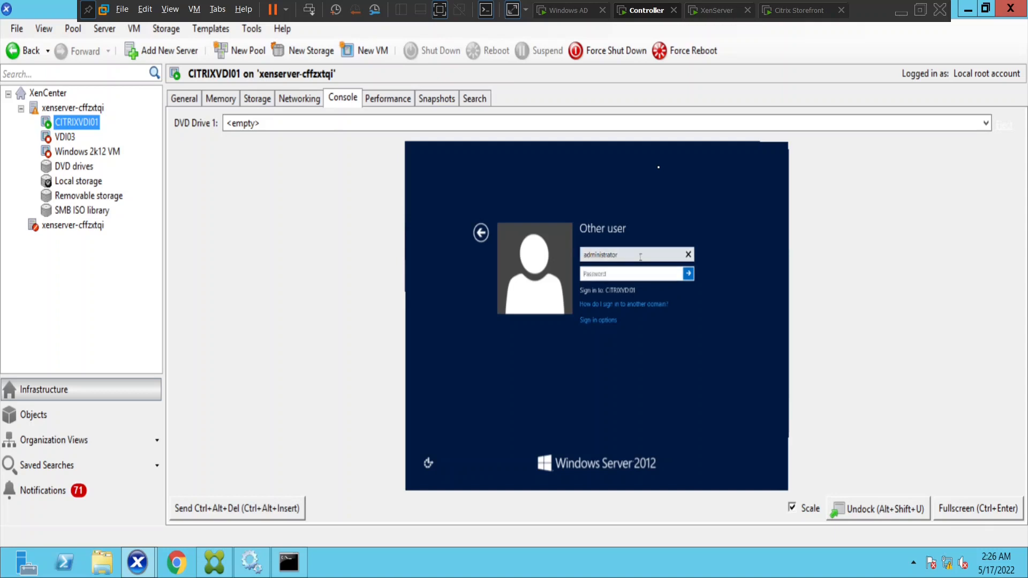
{"action": "type", "text": "********"}
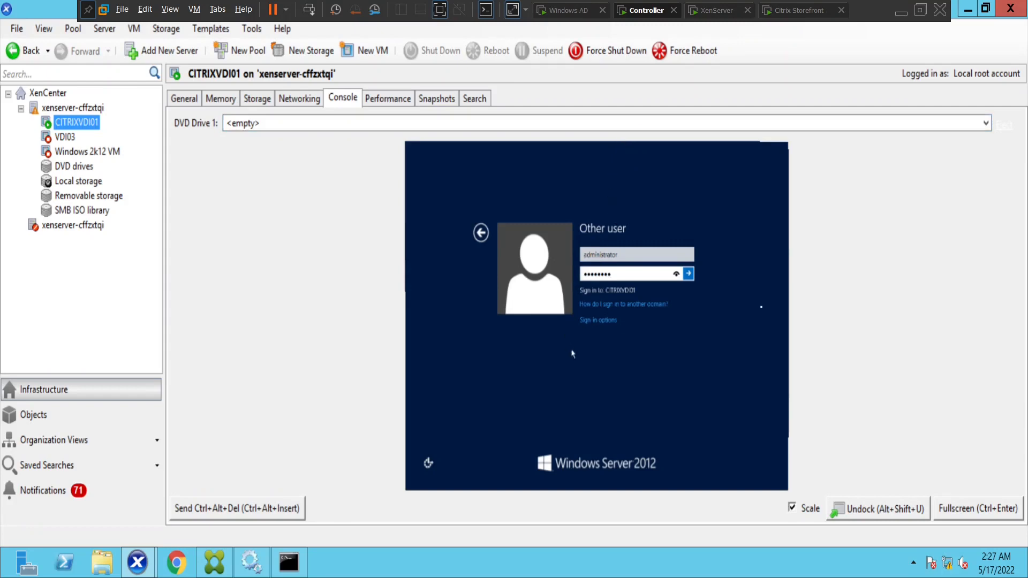
{"action": "left_click", "coordinate": [584, 255]}
{"action": "type", "text": "naresh.com\\"}
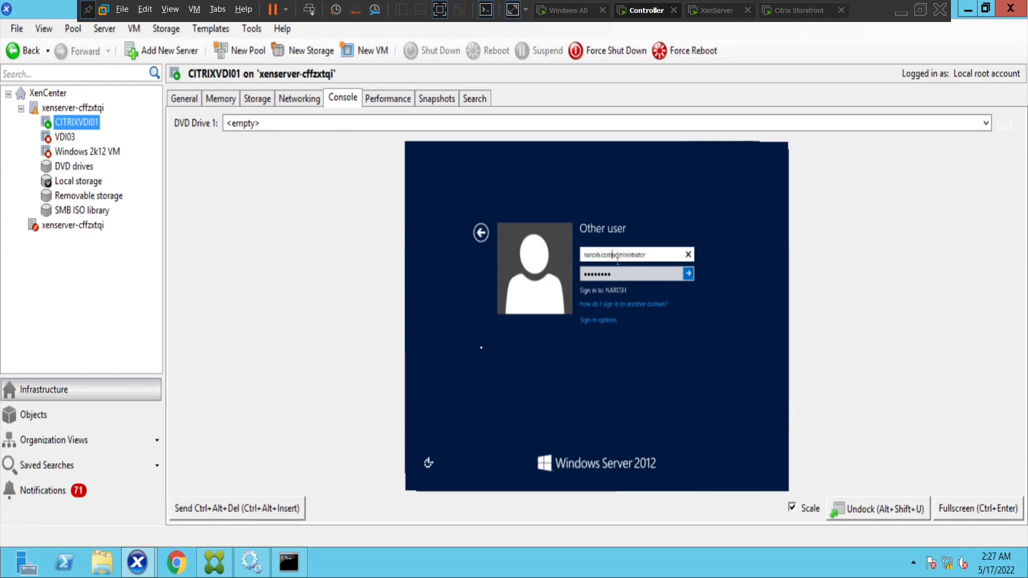
{"action": "key", "text": "Return"}
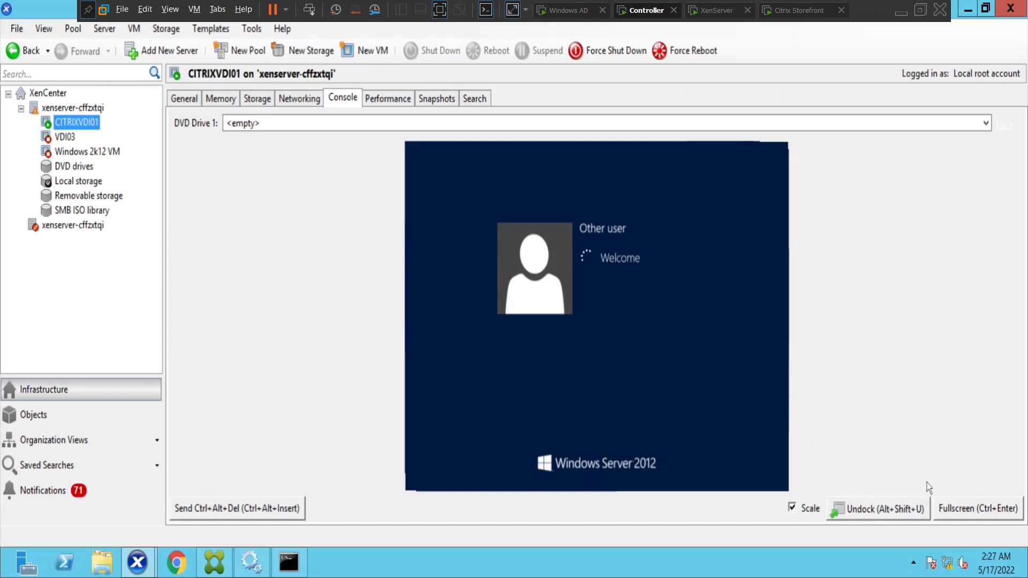
{"action": "left_click", "coordinate": [978, 508]}
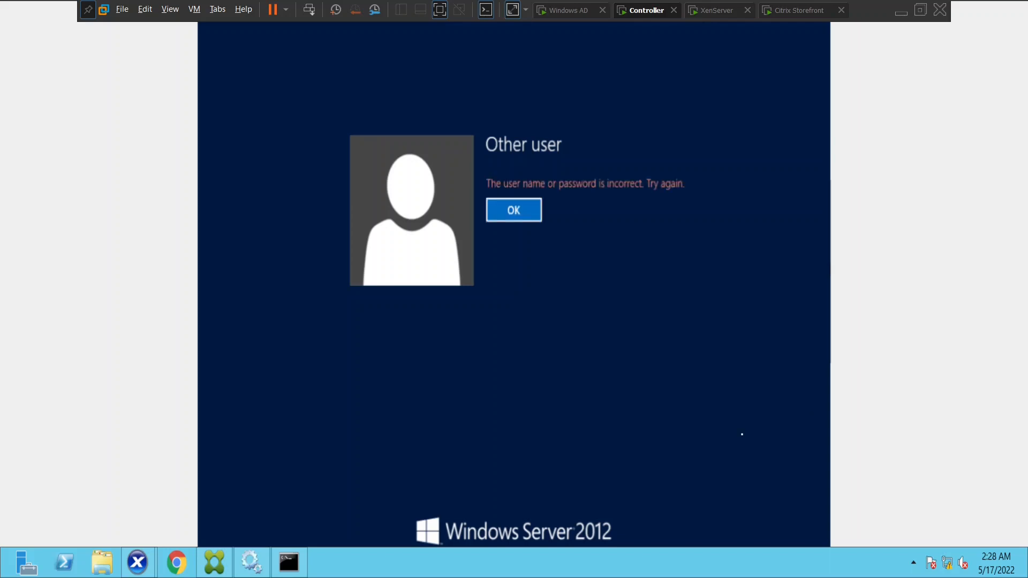
Dismiss the error, remove the domain prefix, and sign in as local Administrator with its password
{"action": "left_click", "coordinate": [538, 214]}
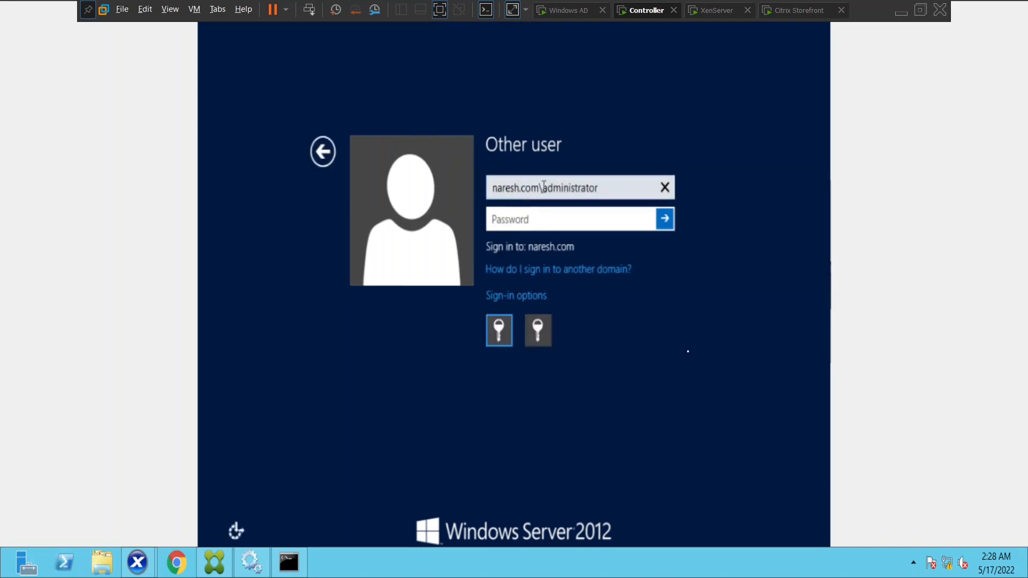
{"action": "left_click", "coordinate": [543, 186]}
{"action": "key", "text": "BackSpace"}
{"action": "key", "text": "BackSpace"}
{"action": "key", "text": "BackSpace"}
{"action": "key", "text": "BackSpace"}
{"action": "key", "text": "BackSpace"}
{"action": "key", "text": "BackSpace"}
{"action": "key", "text": "BackSpace"}
{"action": "key", "text": "BackSpace"}
{"action": "key", "text": "BackSpace"}
{"action": "key", "text": "BackSpace"}
{"action": "key", "text": "BackSpace"}
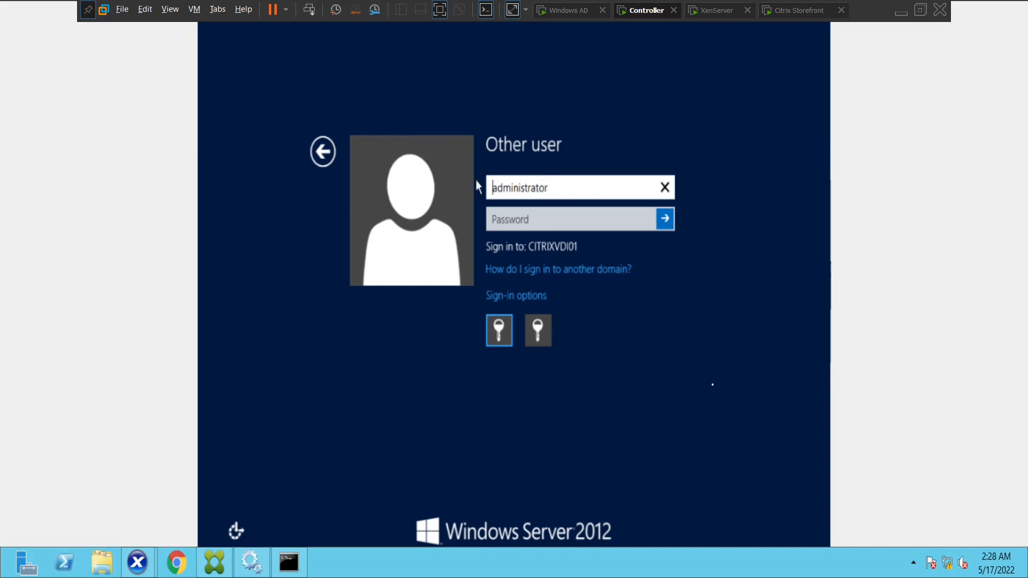
{"action": "left_click", "coordinate": [530, 216]}
{"action": "type", "text": "•••••••••"}
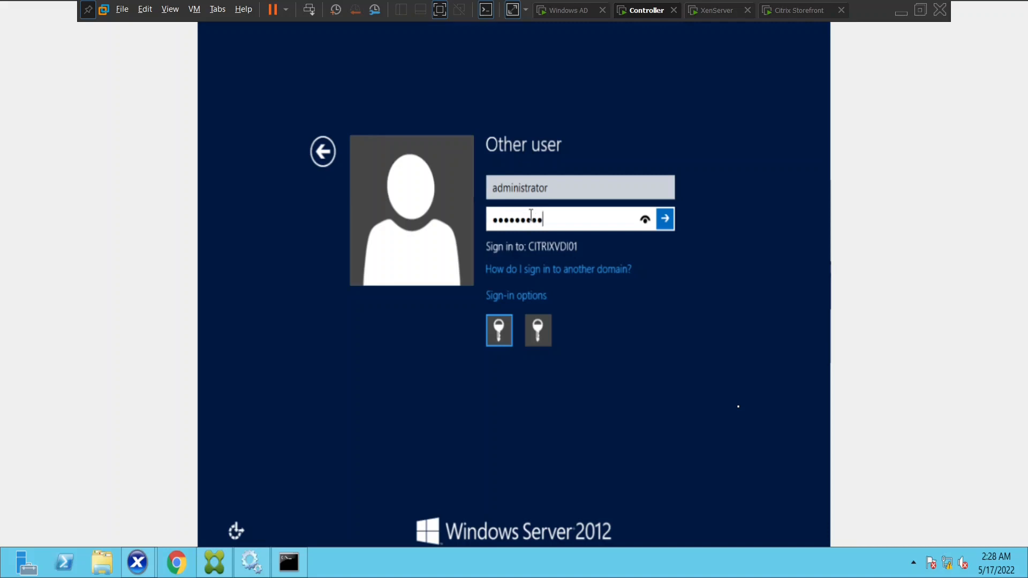
{"action": "type", "text": "•••••"}
{"action": "key", "text": "Return"}
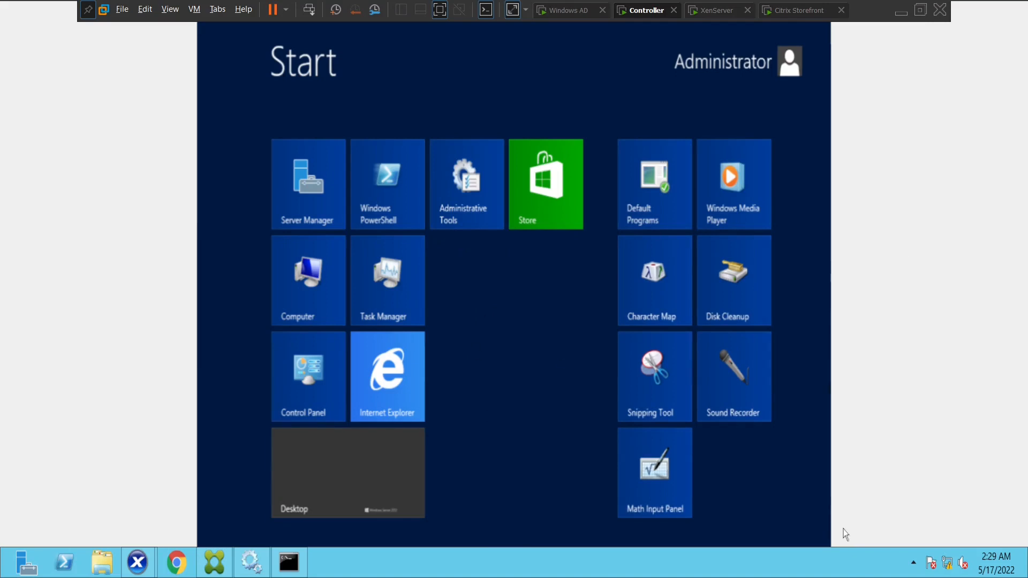
Launch System Configuration from a 'system' search, then cancel it and the Shutdown Event Tracker
{"action": "mouse_move", "coordinate": [829, 541]}
{"action": "mouse_move", "coordinate": [824, 220]}
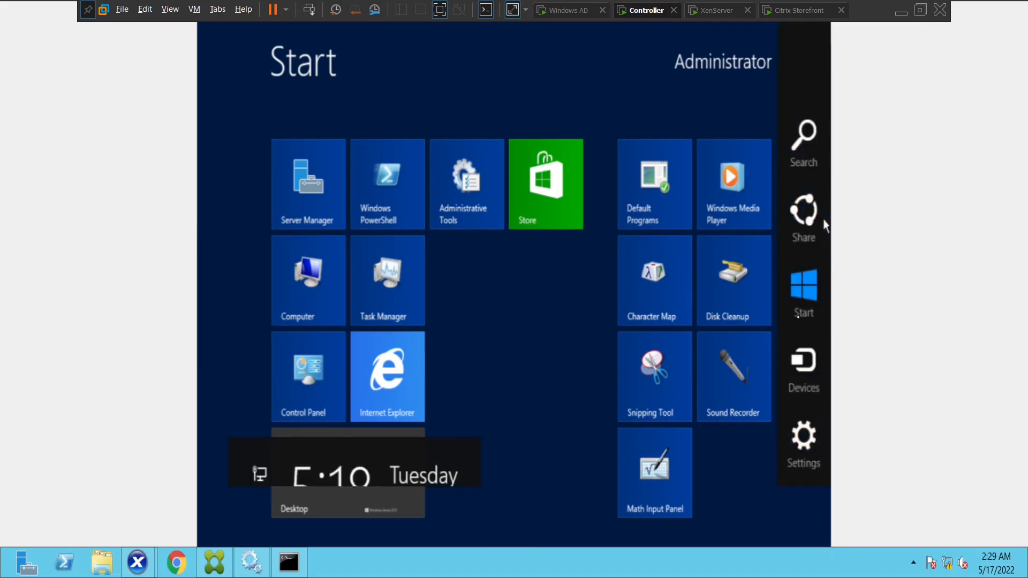
{"action": "left_click", "coordinate": [800, 153]}
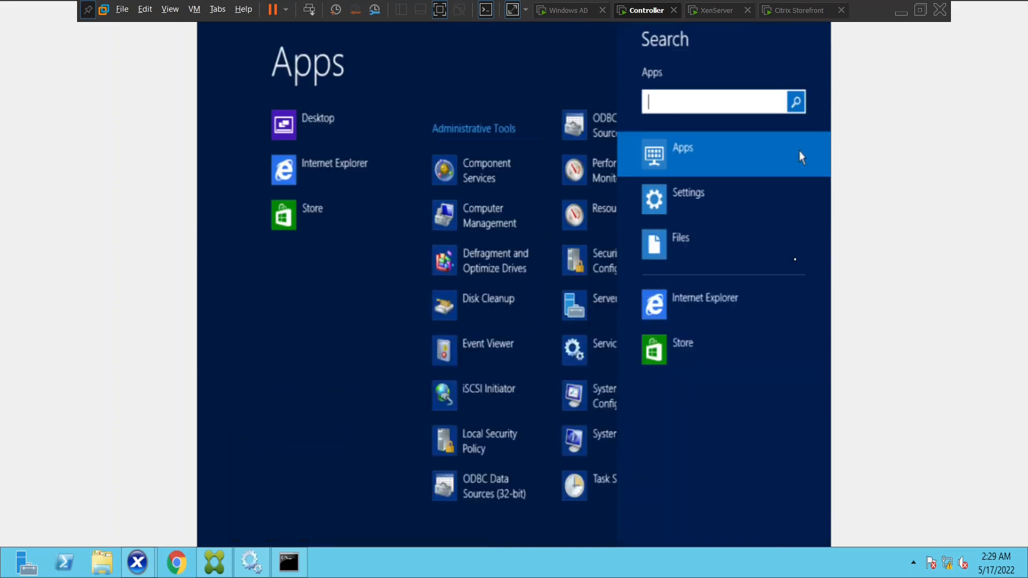
{"action": "type", "text": "system"}
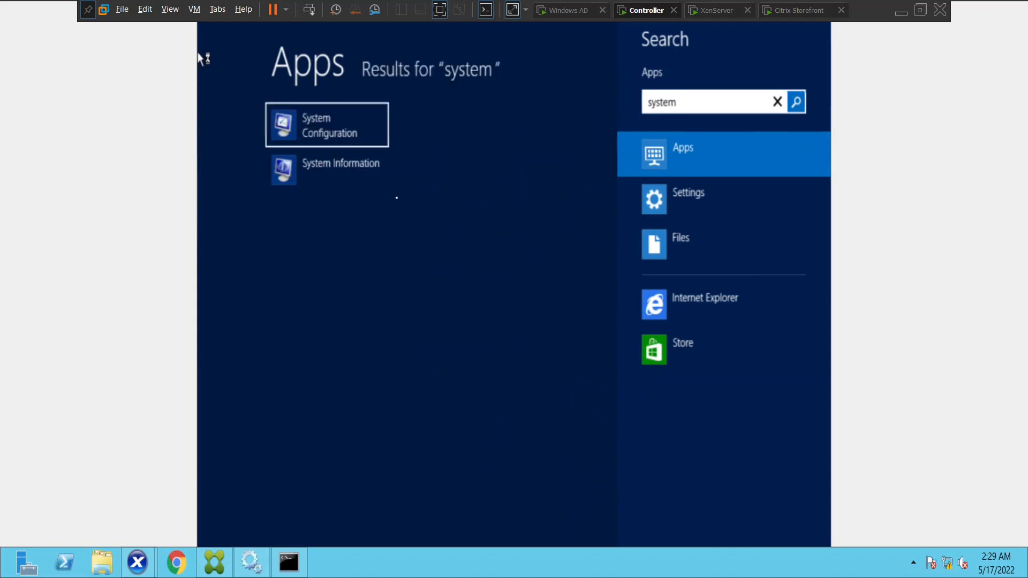
{"action": "left_click", "coordinate": [335, 126]}
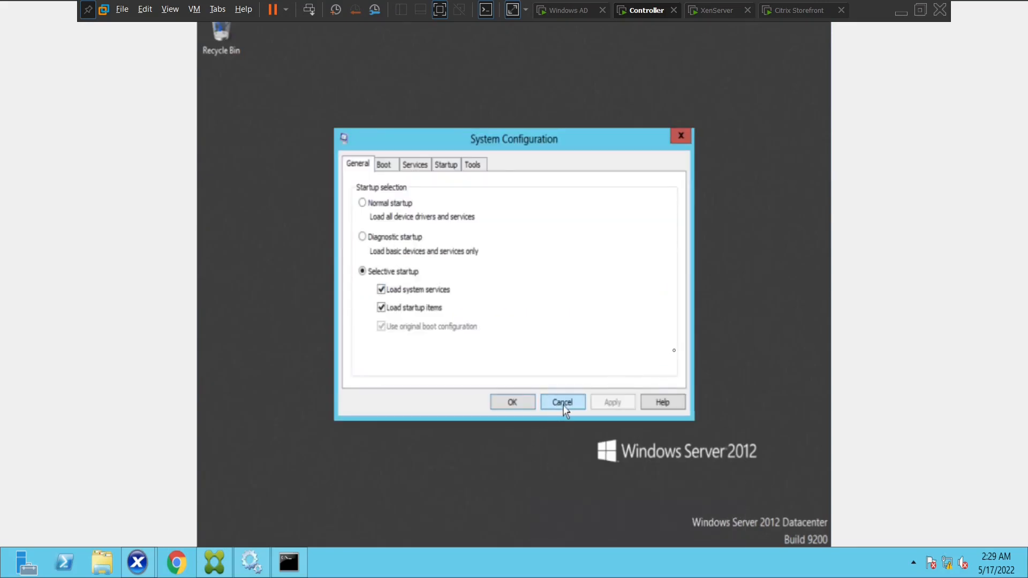
{"action": "left_click", "coordinate": [569, 405]}
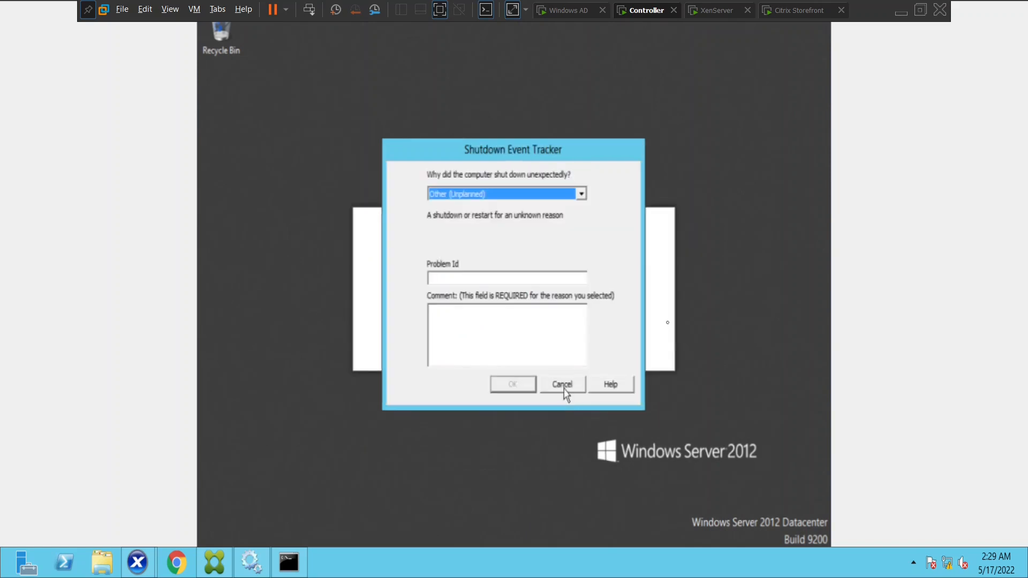
{"action": "left_click", "coordinate": [563, 387]}
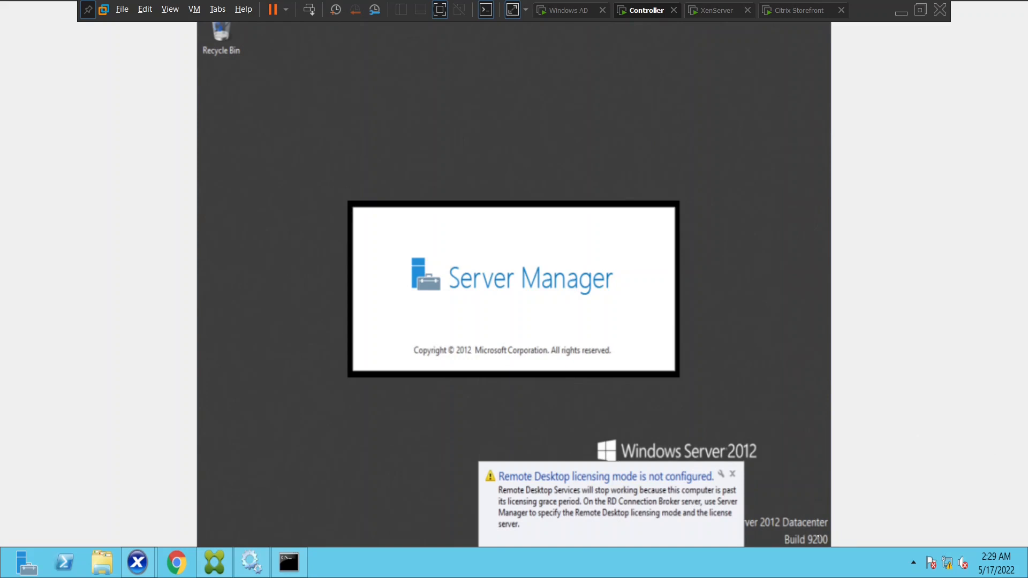
On Server Manager's Local Server page, check Remote management, then open the Remote Desktop settings
{"action": "mouse_move", "coordinate": [829, 529]}
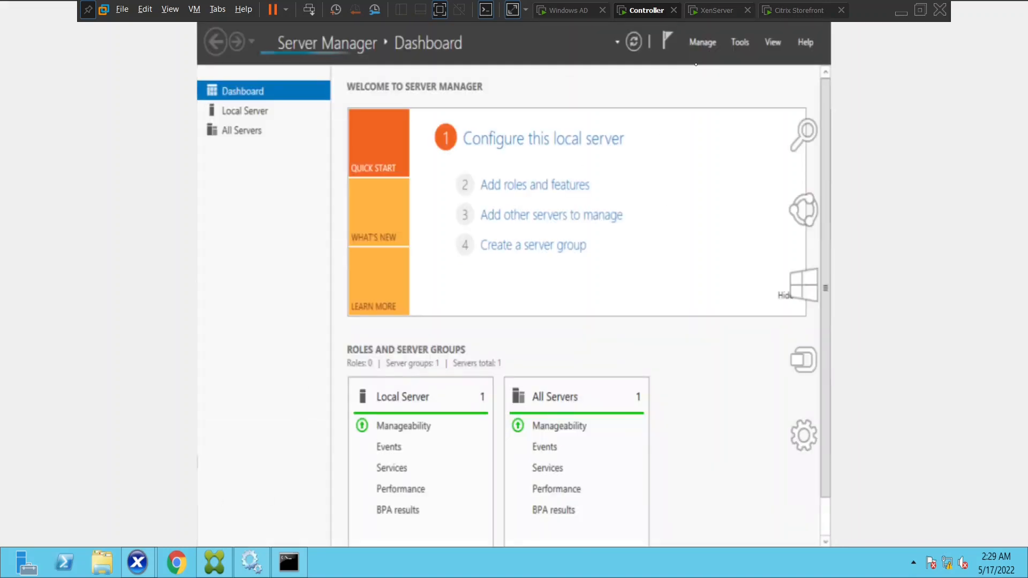
{"action": "left_click", "coordinate": [241, 116]}
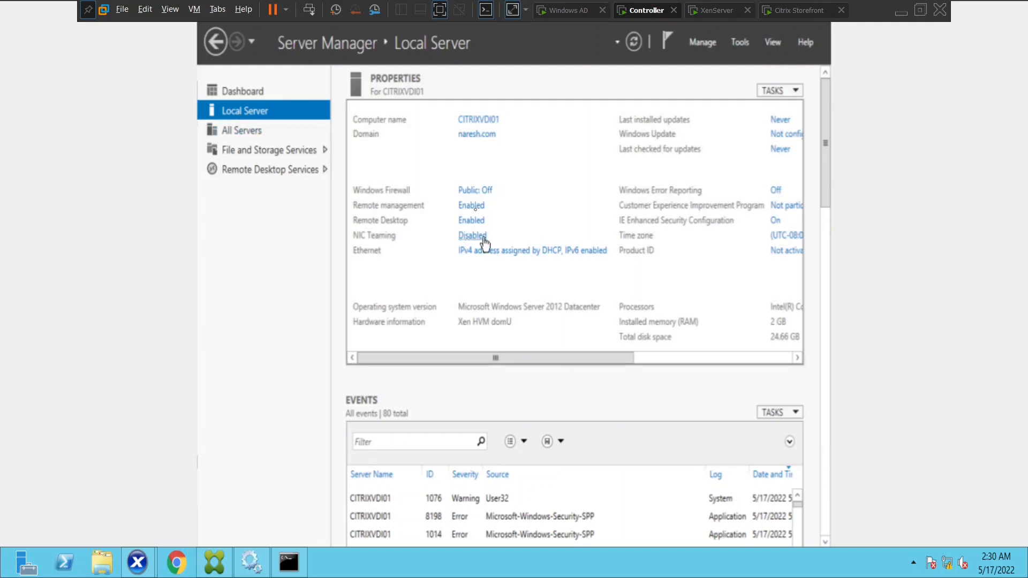
{"action": "left_click", "coordinate": [472, 207]}
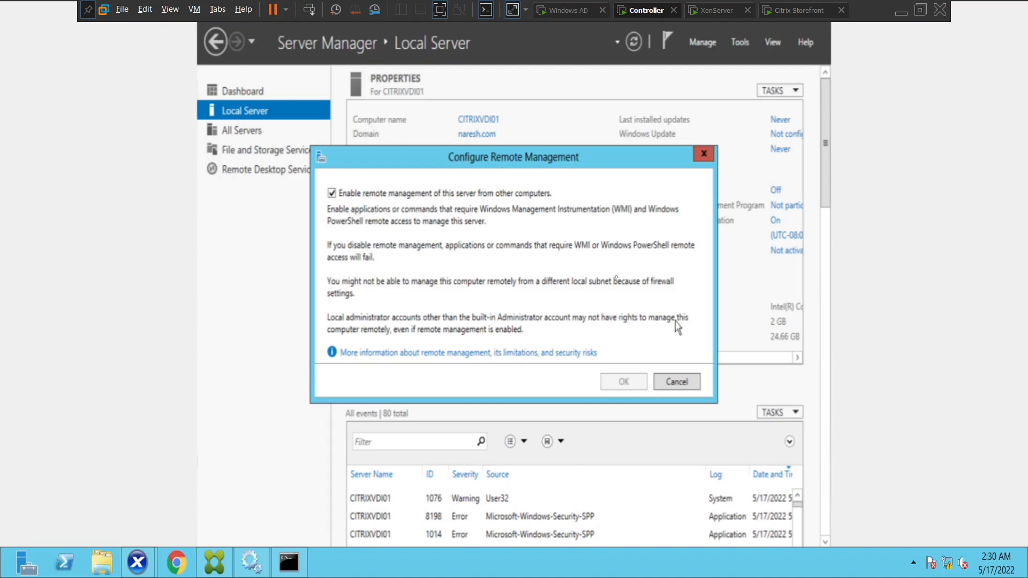
{"action": "left_click", "coordinate": [692, 380]}
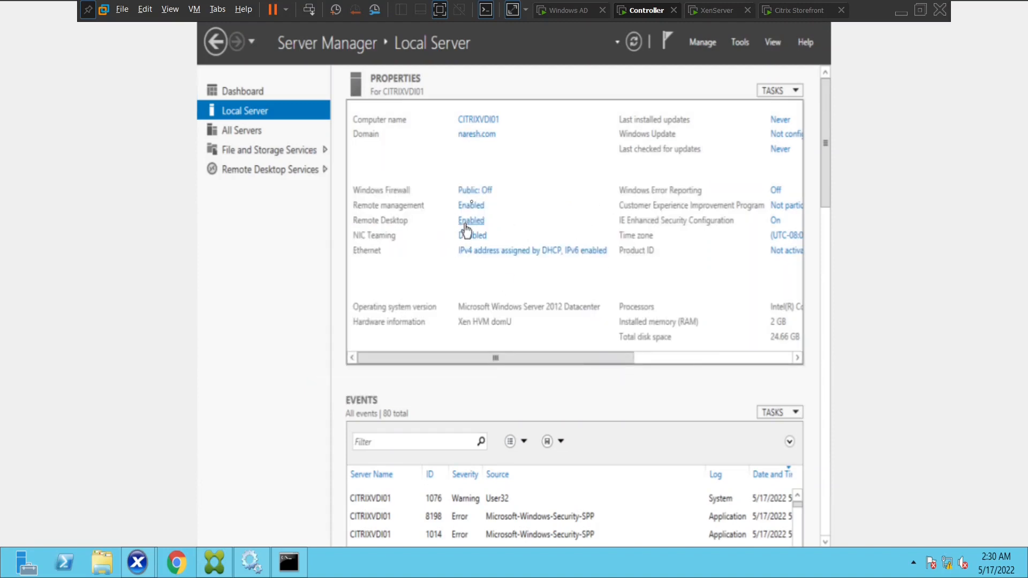
{"action": "left_click", "coordinate": [465, 224]}
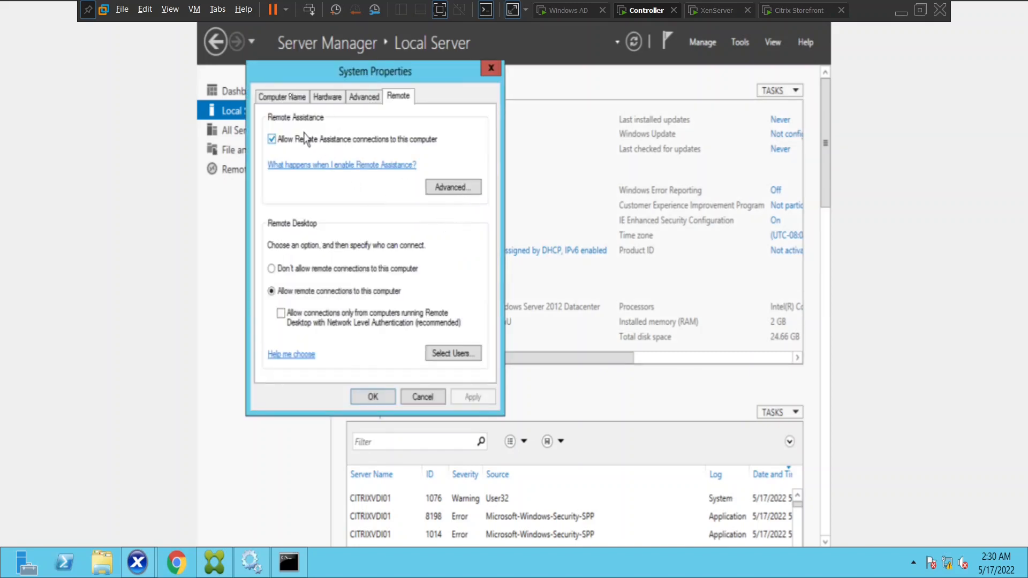
Review the Computer Name tab's Change options without changes, return to Remote, and close System Properties
{"action": "left_click", "coordinate": [286, 98]}
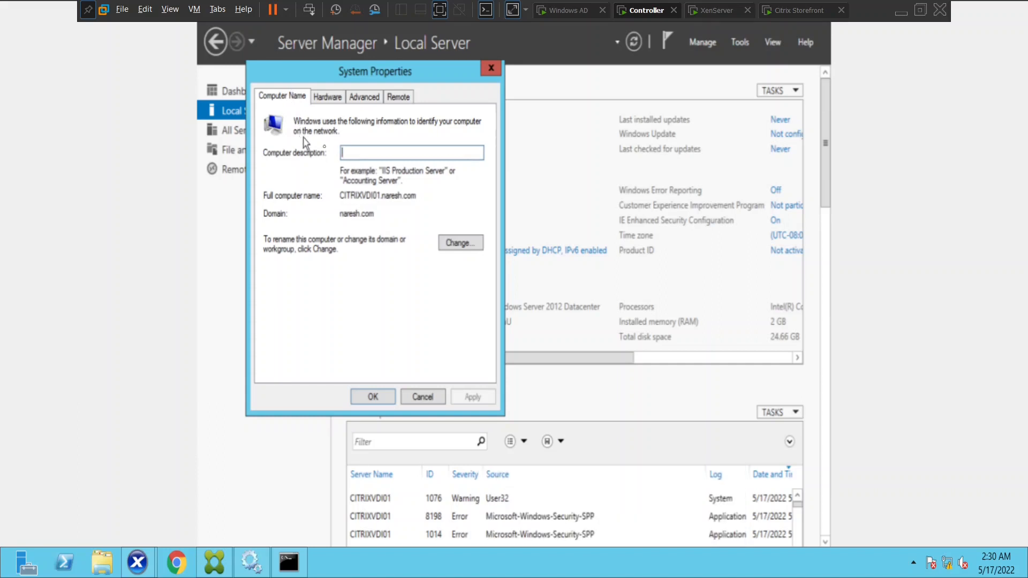
{"action": "left_click", "coordinate": [444, 246]}
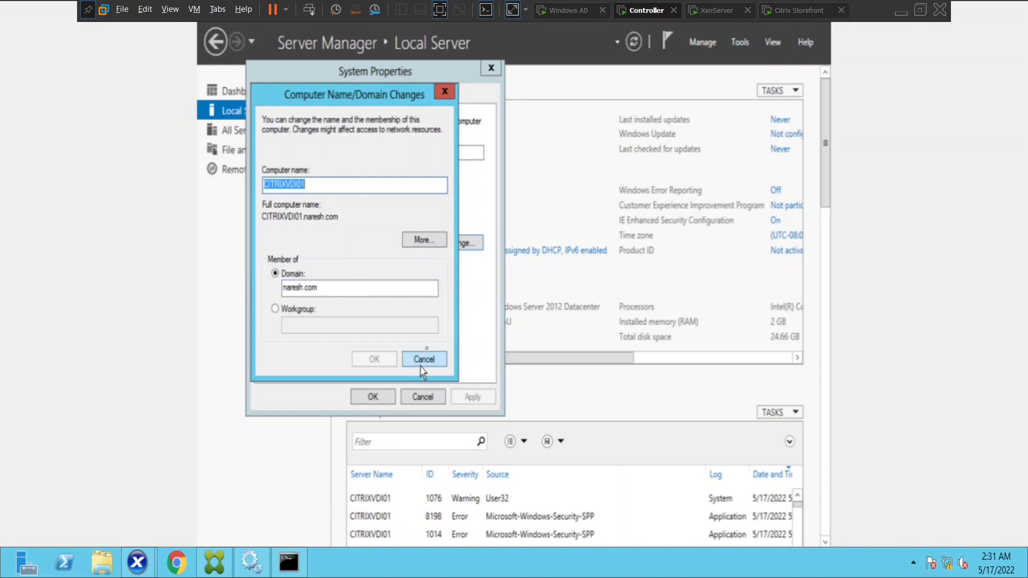
{"action": "left_click", "coordinate": [423, 359]}
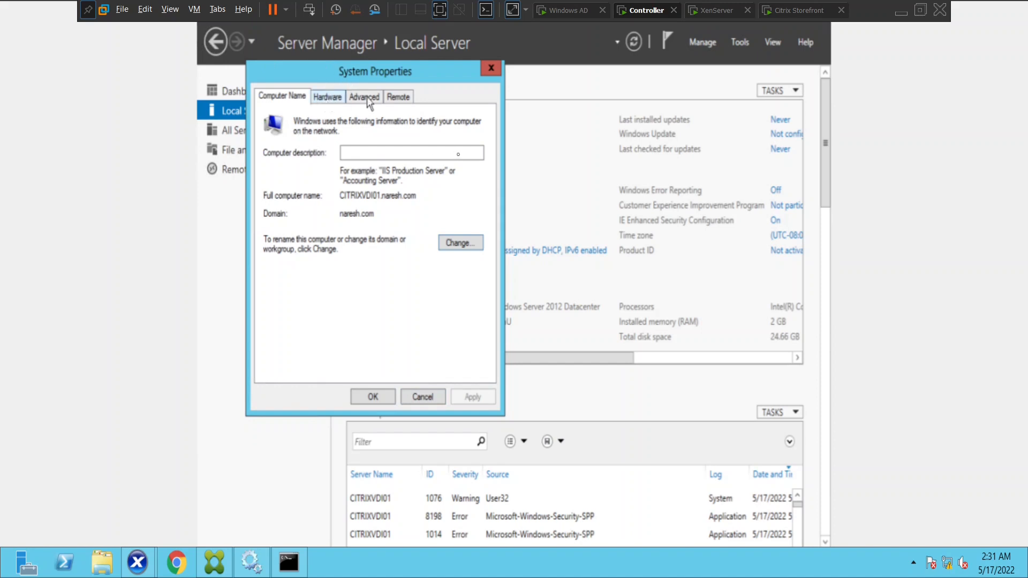
{"action": "left_click", "coordinate": [392, 99]}
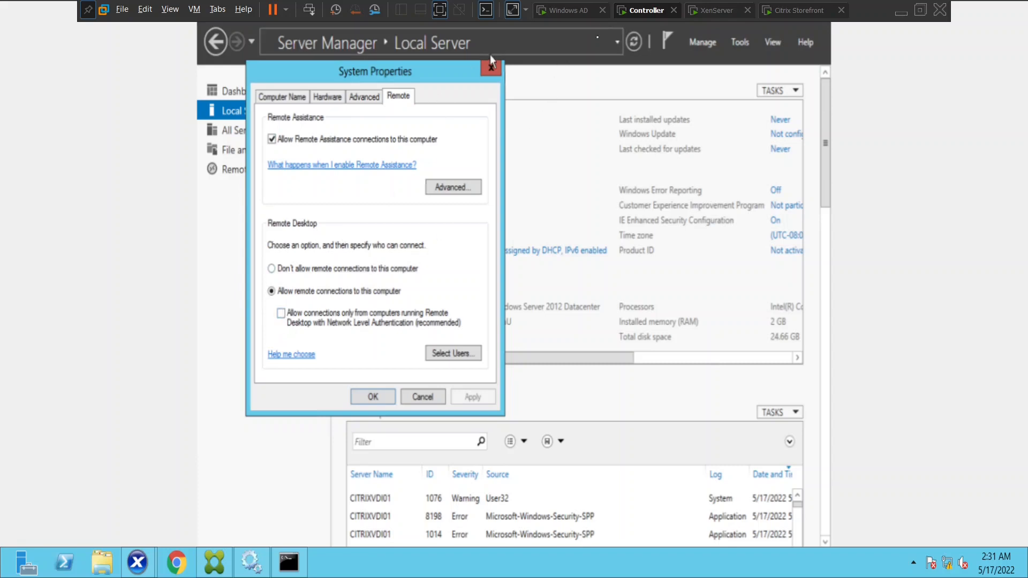
{"action": "left_click", "coordinate": [489, 71]}
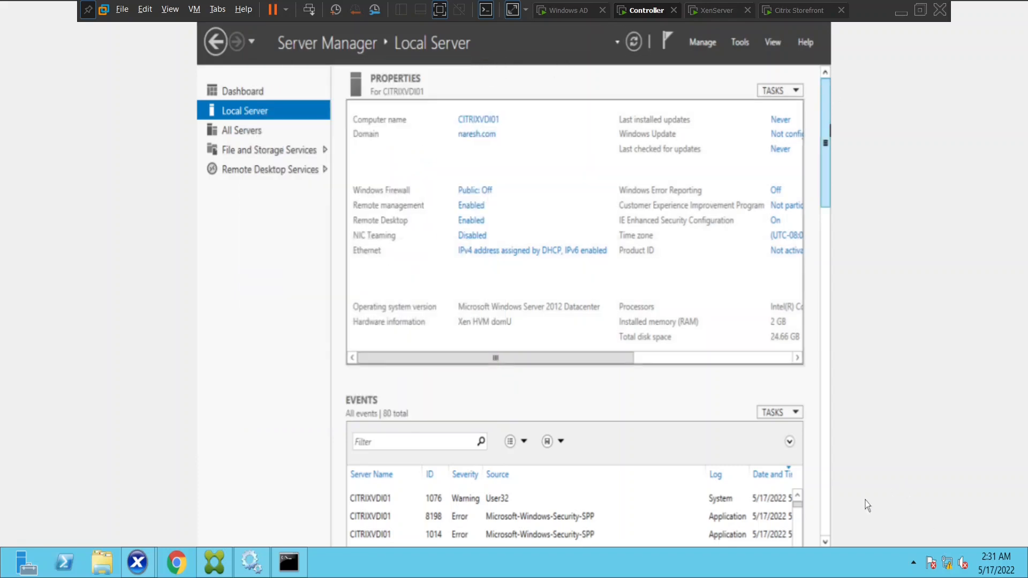
{"action": "mouse_move", "coordinate": [808, 544]}
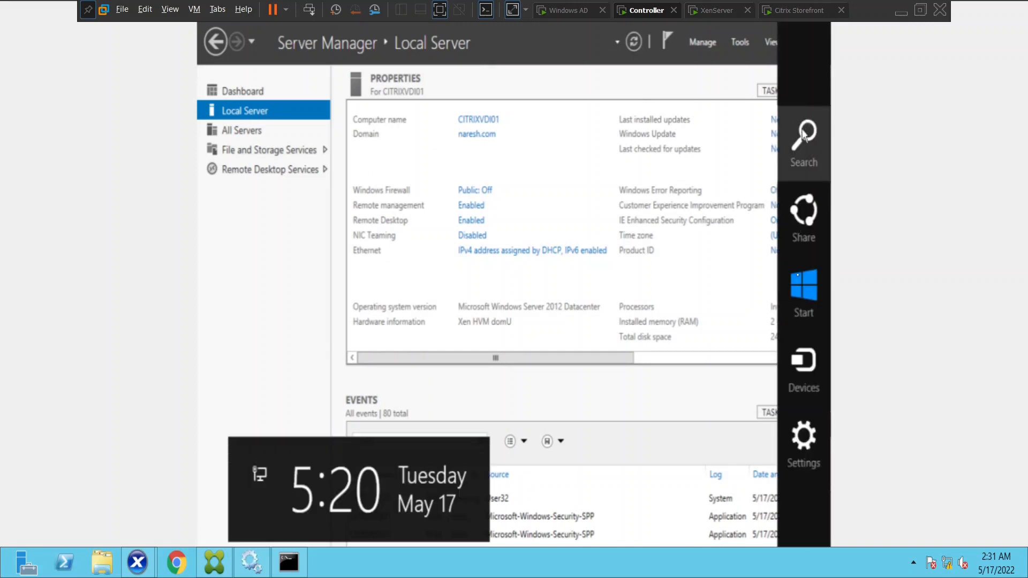
{"action": "left_click", "coordinate": [803, 143]}
{"action": "type", "text": "firewall.cpl"}
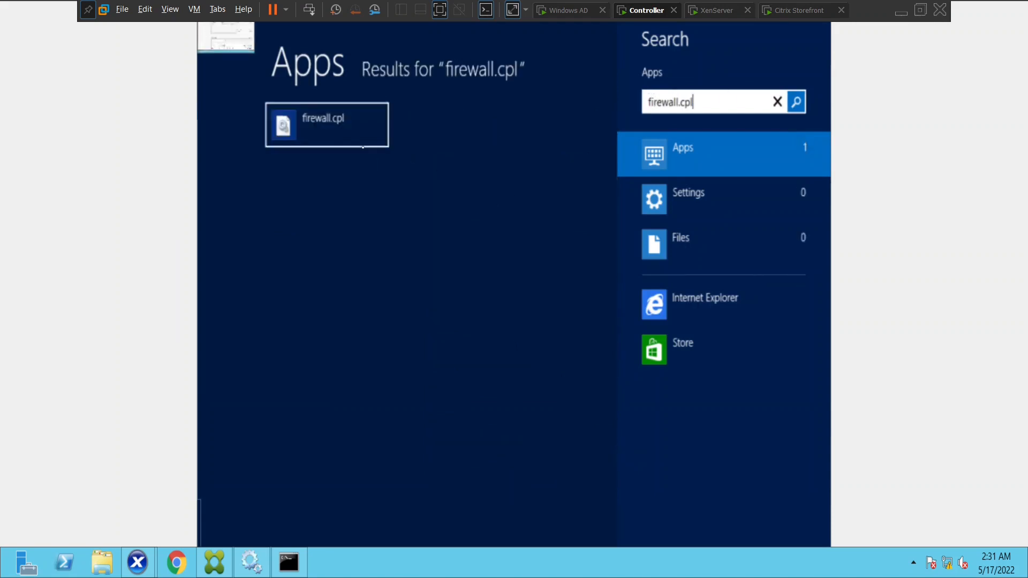
{"action": "left_click", "coordinate": [335, 126]}
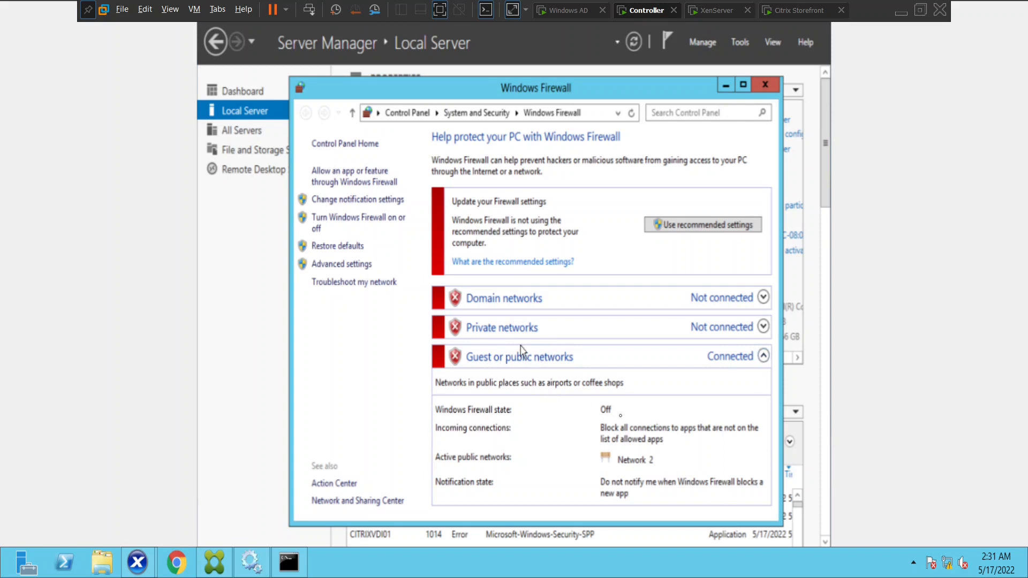
{"action": "left_click", "coordinate": [765, 85]}
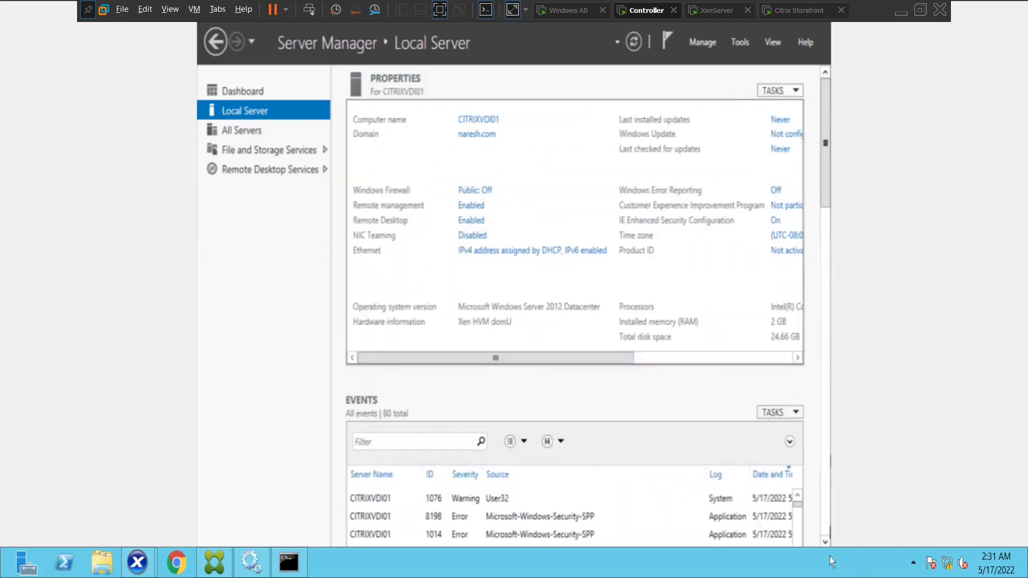
Open ncpa.cpl and disable, then re-enable, the Ethernet adapter
{"action": "mouse_move", "coordinate": [791, 80]}
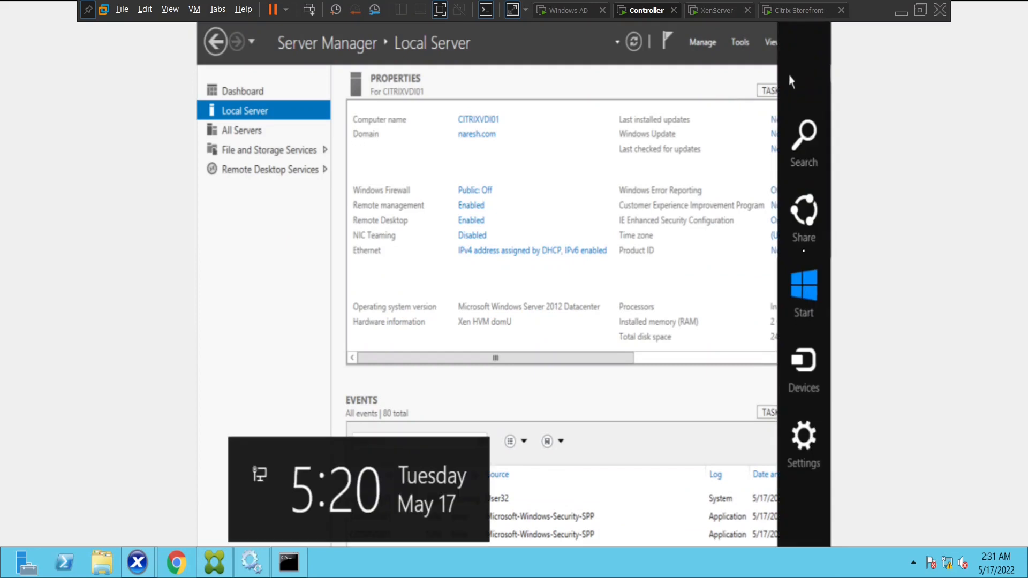
{"action": "left_click", "coordinate": [800, 152]}
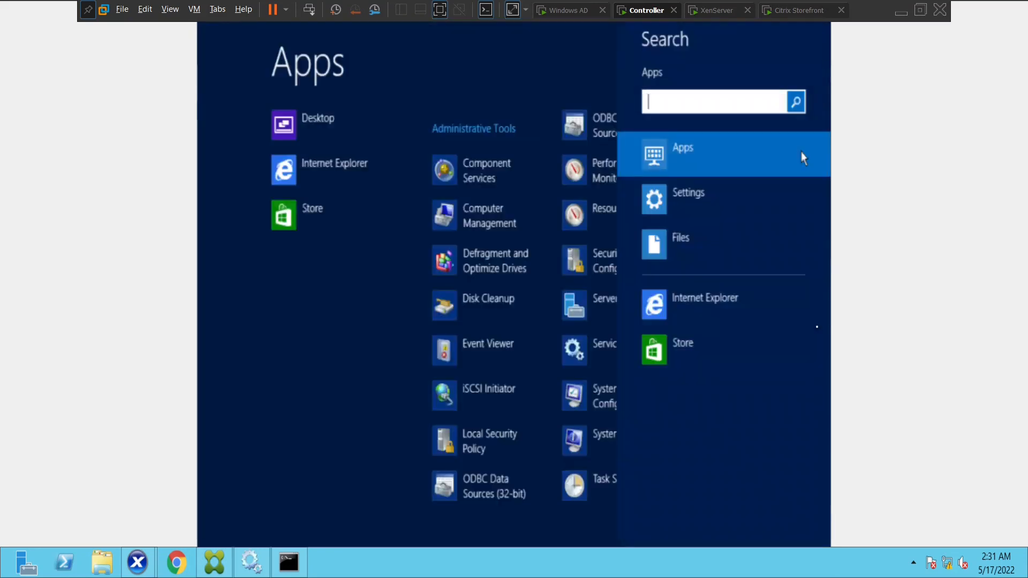
{"action": "type", "text": "ncpa.cpl"}
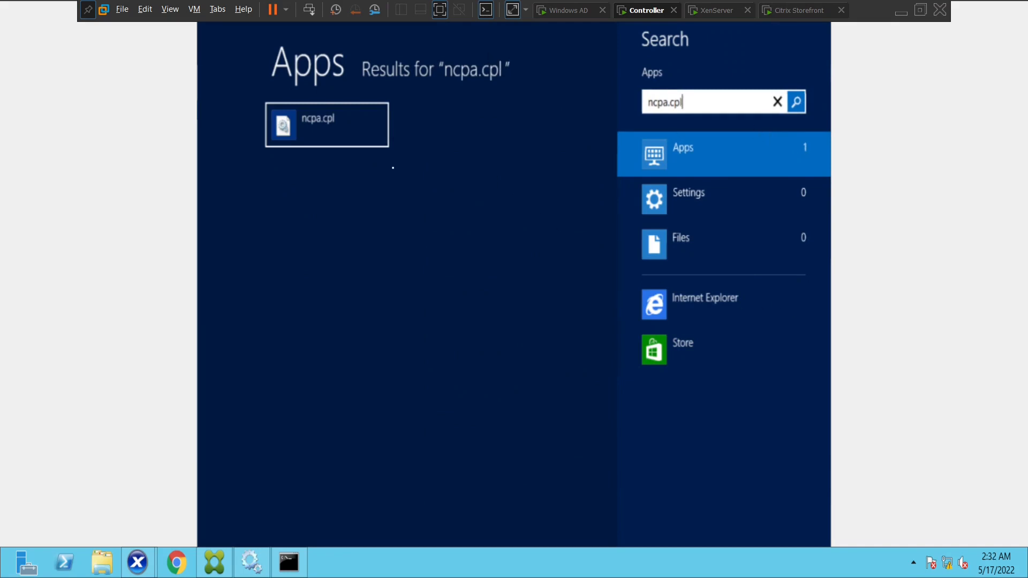
{"action": "left_click", "coordinate": [334, 122]}
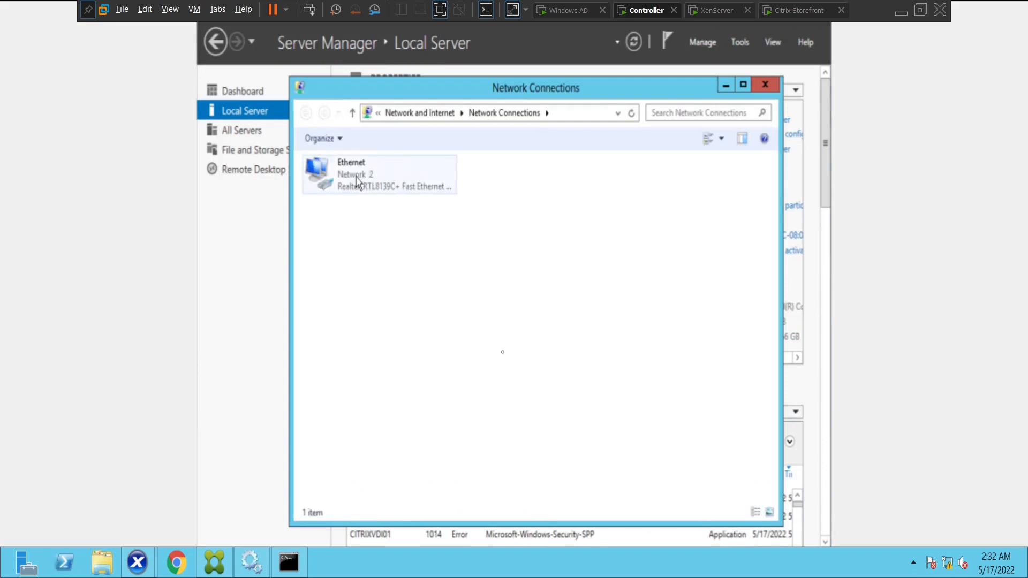
{"action": "left_click", "coordinate": [357, 182]}
{"action": "right_click", "coordinate": [357, 182]}
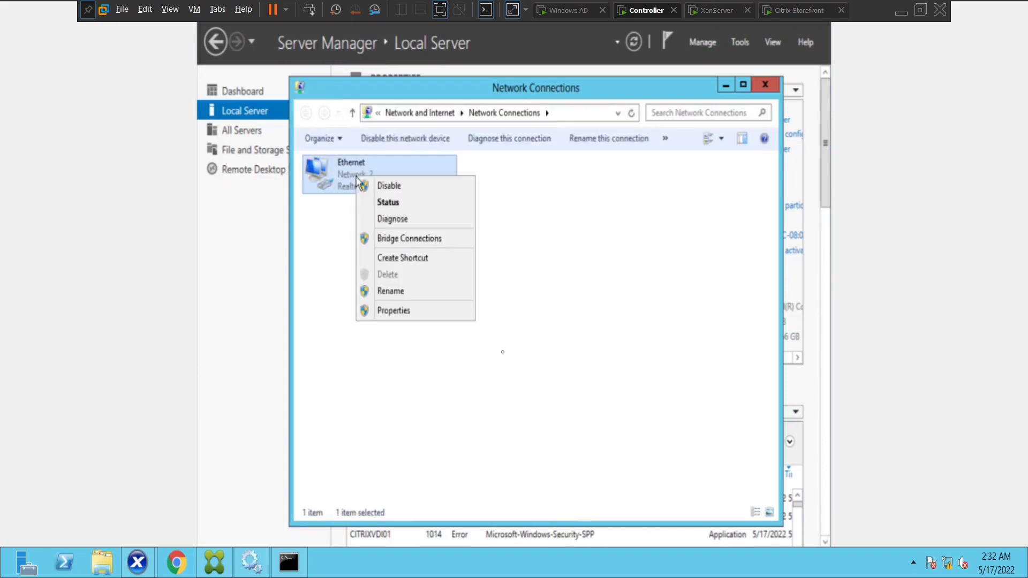
{"action": "left_click", "coordinate": [396, 188]}
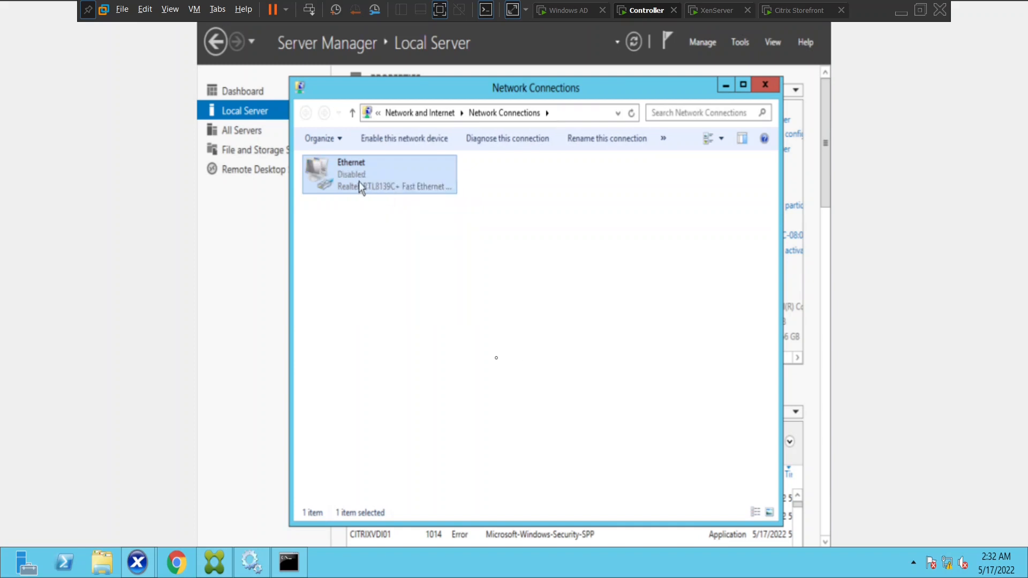
{"action": "right_click", "coordinate": [358, 182]}
{"action": "left_click", "coordinate": [393, 193]}
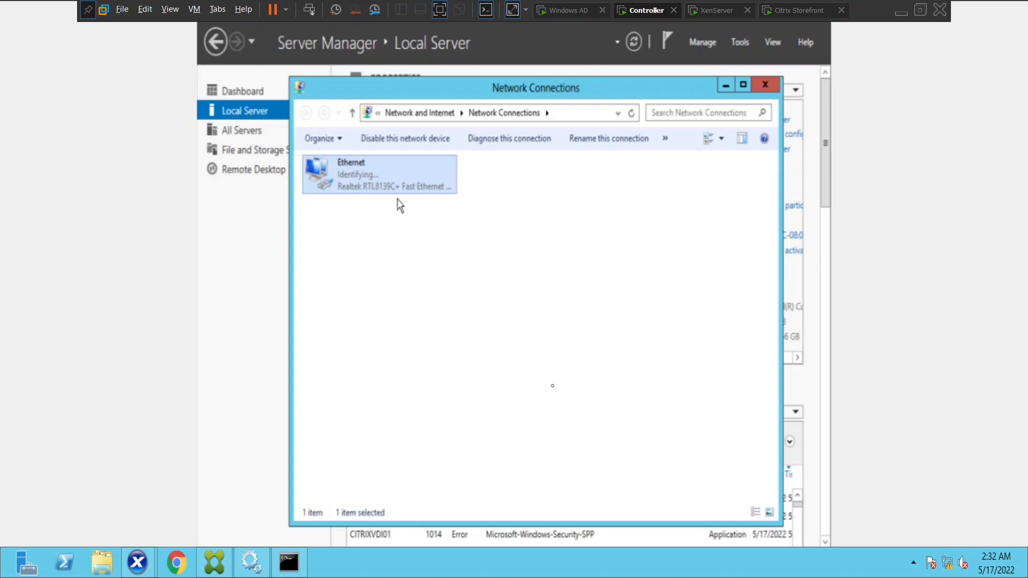
Review the Ethernet IPv4 properties showing DNS 192.168.160.214 and 4.2.2.2, then switch to the Windows AD VM
{"action": "right_click", "coordinate": [357, 189]}
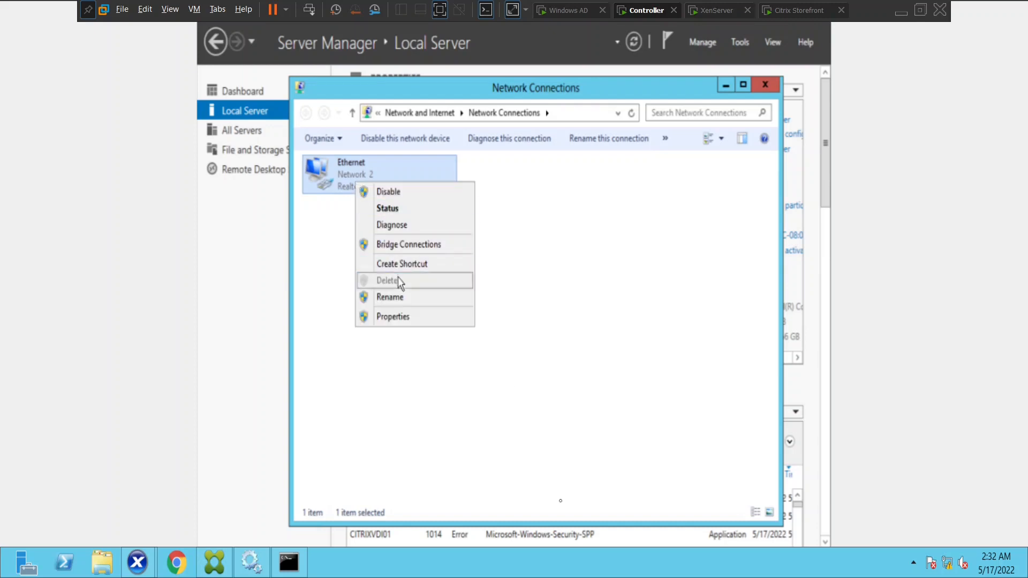
{"action": "left_click", "coordinate": [408, 317]}
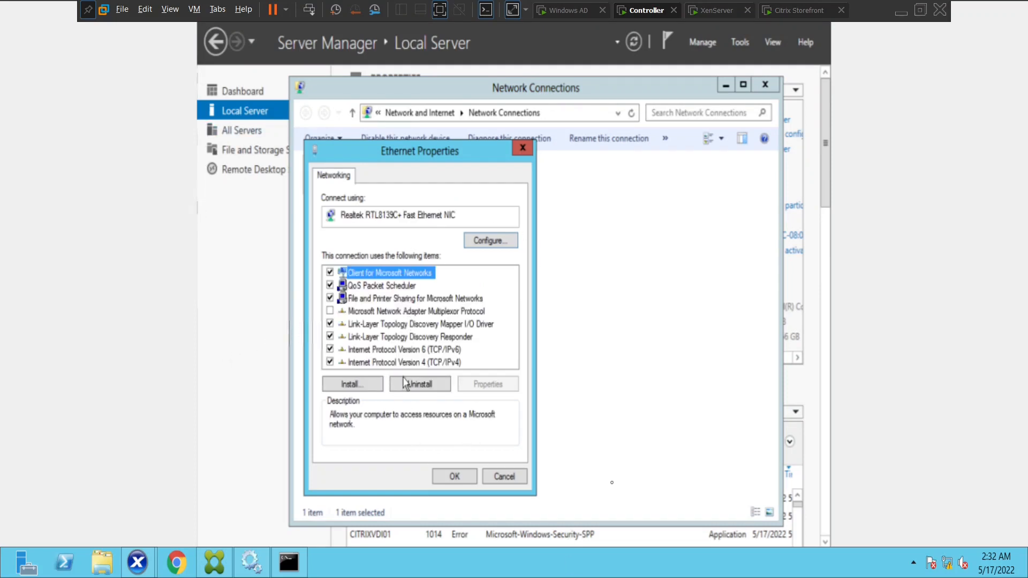
{"action": "left_click", "coordinate": [421, 364]}
{"action": "double_click", "coordinate": [421, 364]}
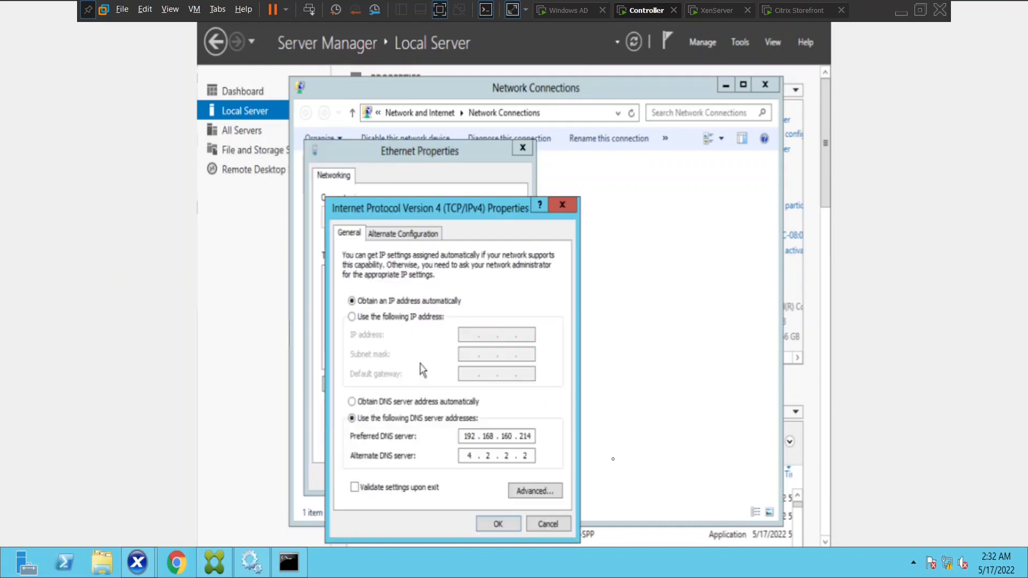
{"action": "left_click", "coordinate": [571, 10]}
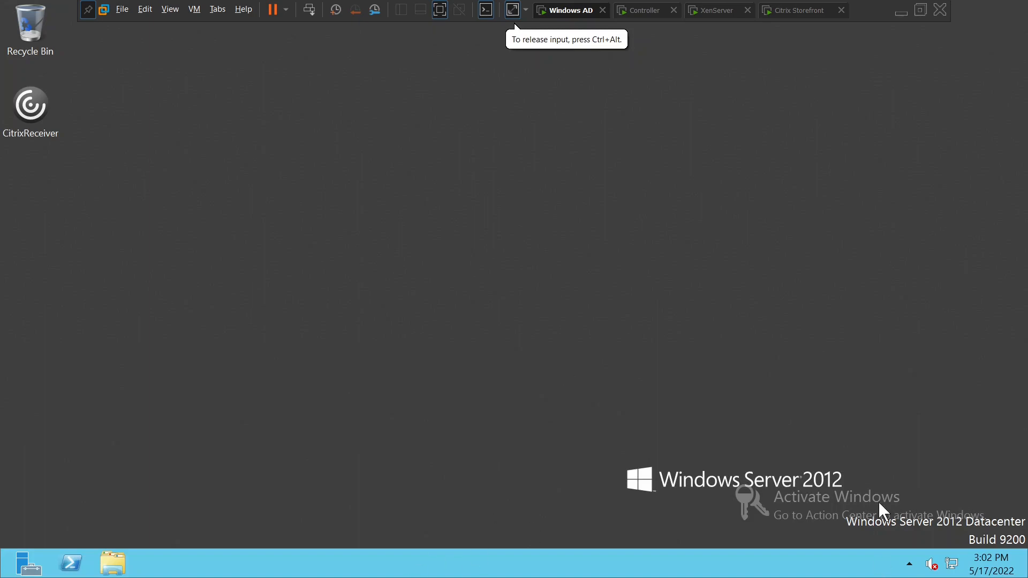
Run ipconfig in Command Prompt on the AD machine, confirming IPv4 192.168.160.214, then return to the Controller VM
{"action": "mouse_move", "coordinate": [1025, 575]}
{"action": "left_click", "coordinate": [997, 250]}
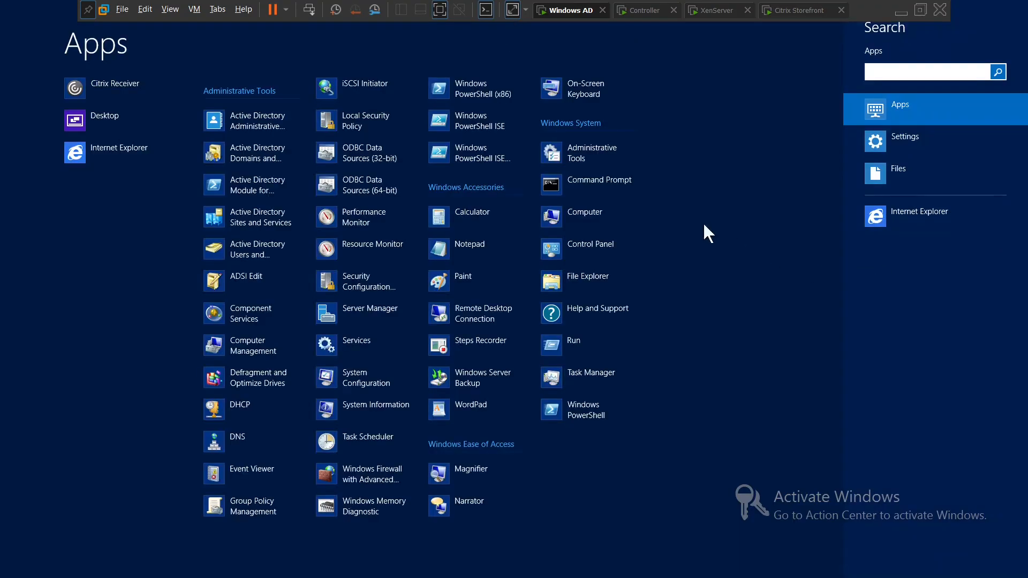
{"action": "left_click", "coordinate": [614, 184]}
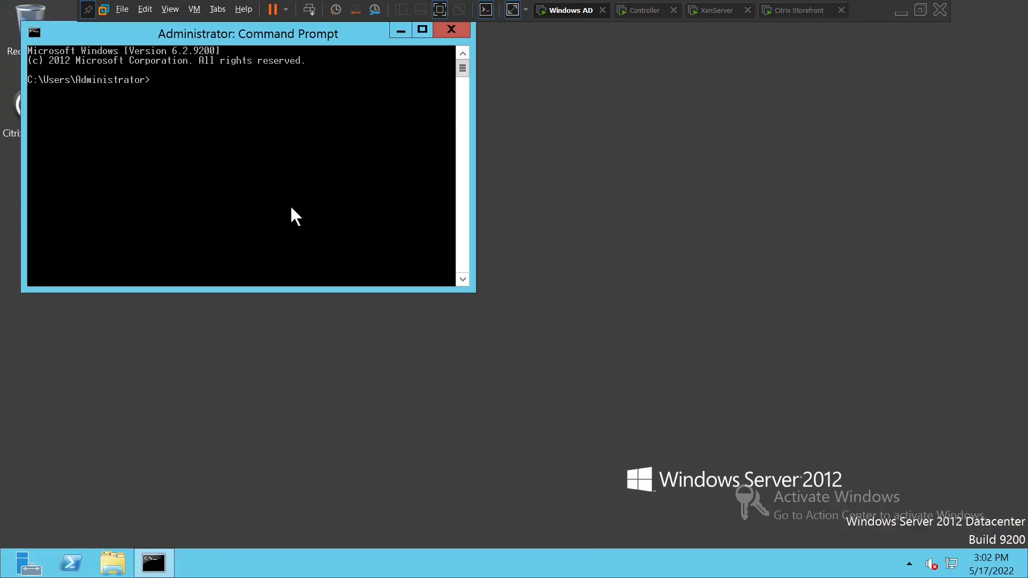
{"action": "type", "text": "ipconfig"}
{"action": "key", "text": "Return"}
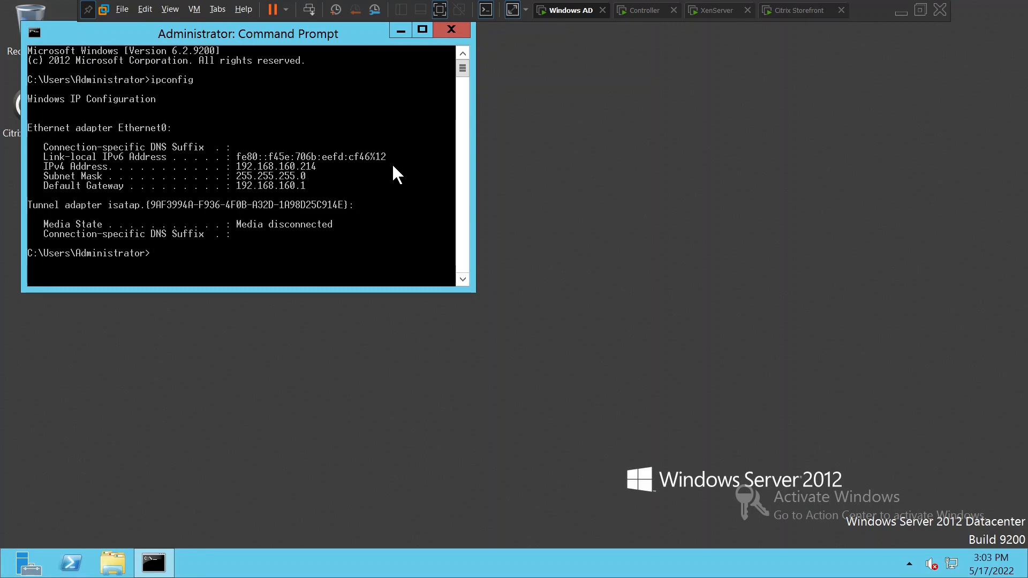
{"action": "left_click", "coordinate": [652, 14]}
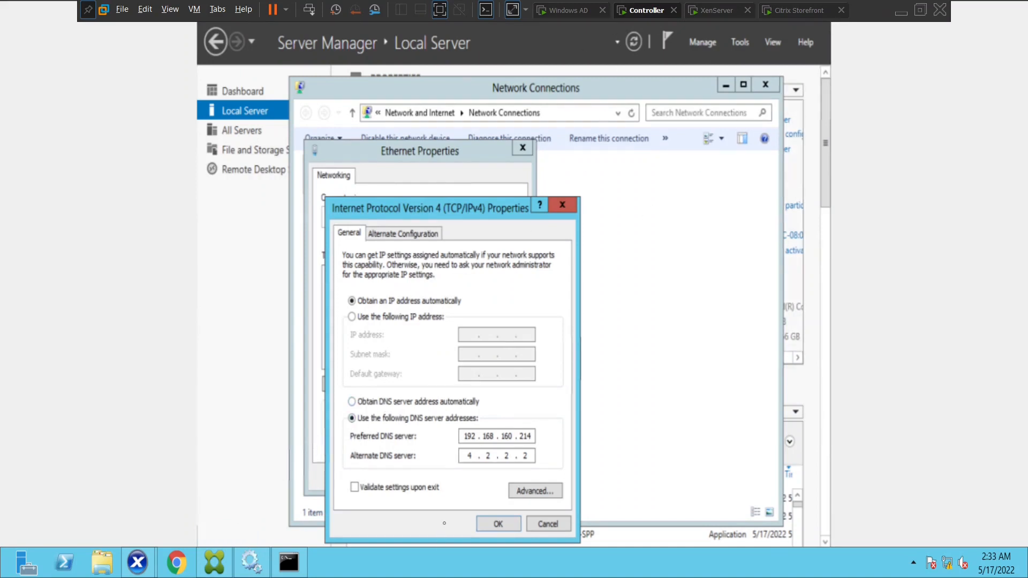
Close the adapter dialogs and run ipconfig in a new Command Prompt, showing IPv4 192.168.42.130, gateway 192.168.42.2
{"action": "left_click", "coordinate": [562, 204]}
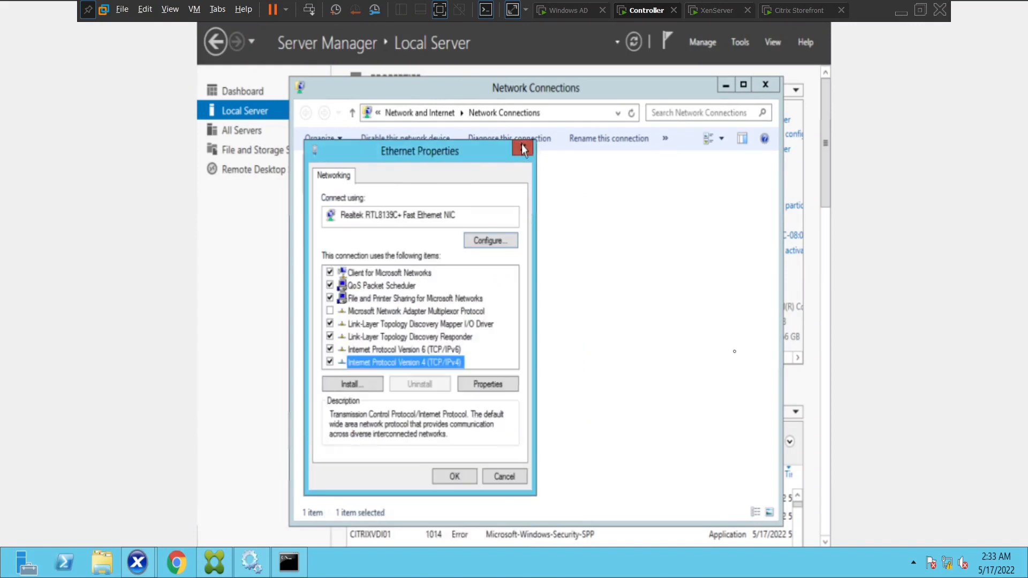
{"action": "left_click", "coordinate": [521, 145]}
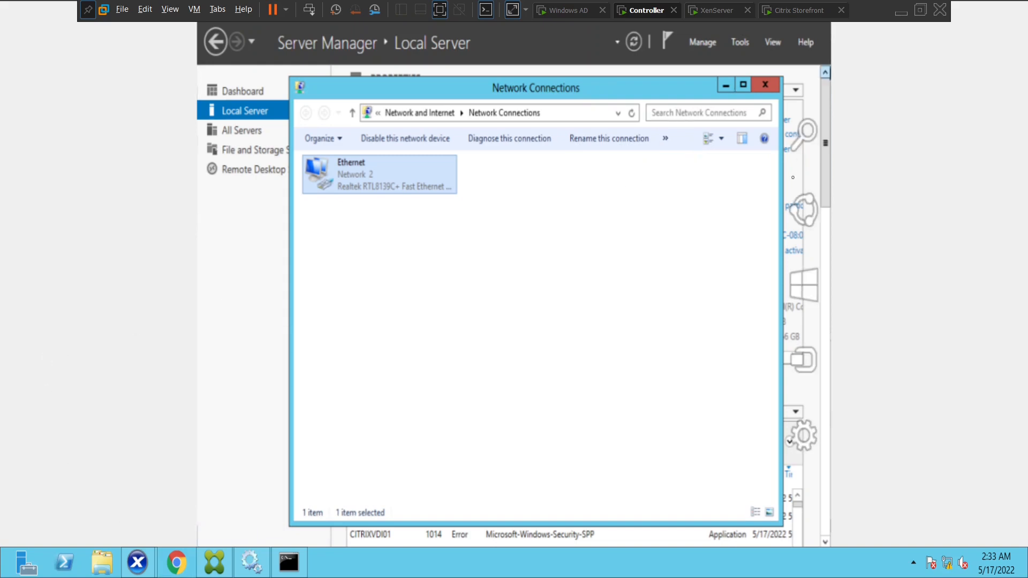
{"action": "left_click", "coordinate": [796, 148]}
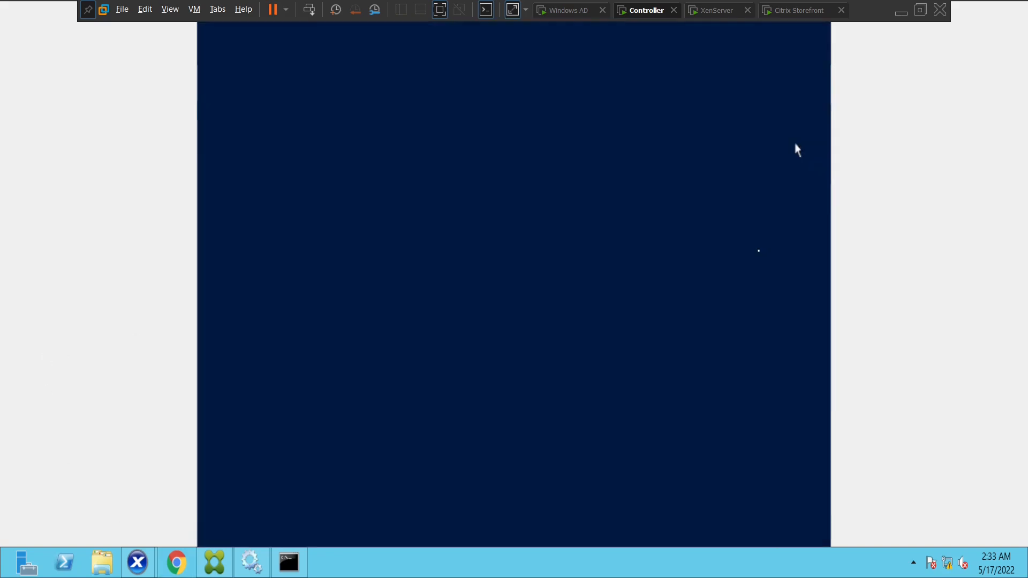
{"action": "type", "text": "cmd"}
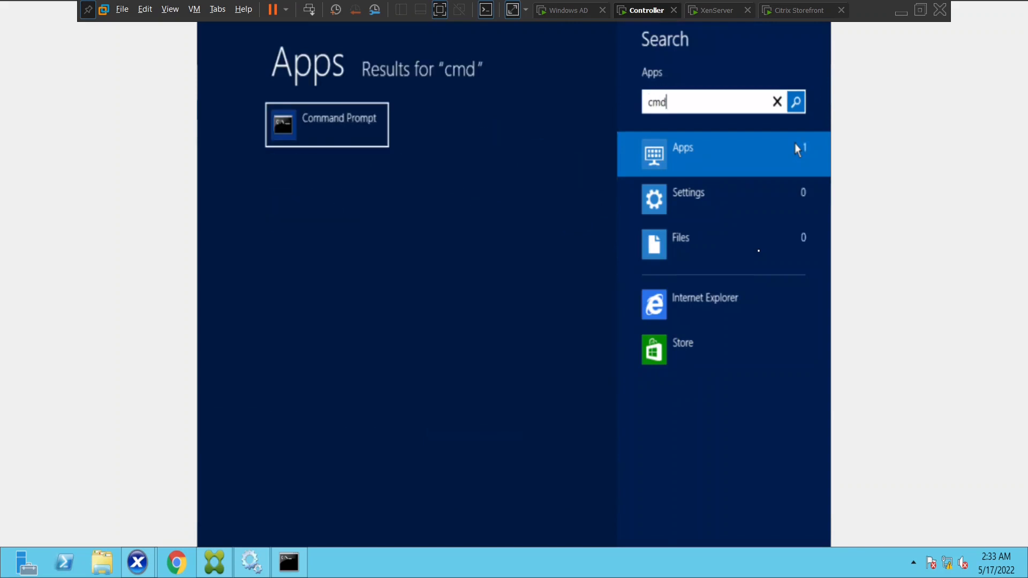
{"action": "left_click", "coordinate": [341, 129]}
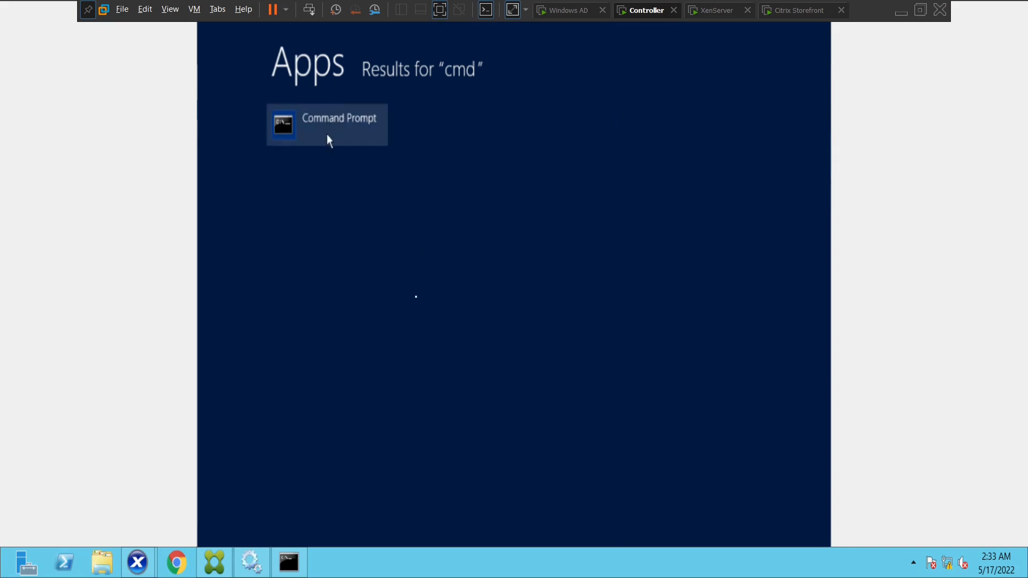
{"action": "left_click", "coordinate": [327, 133]}
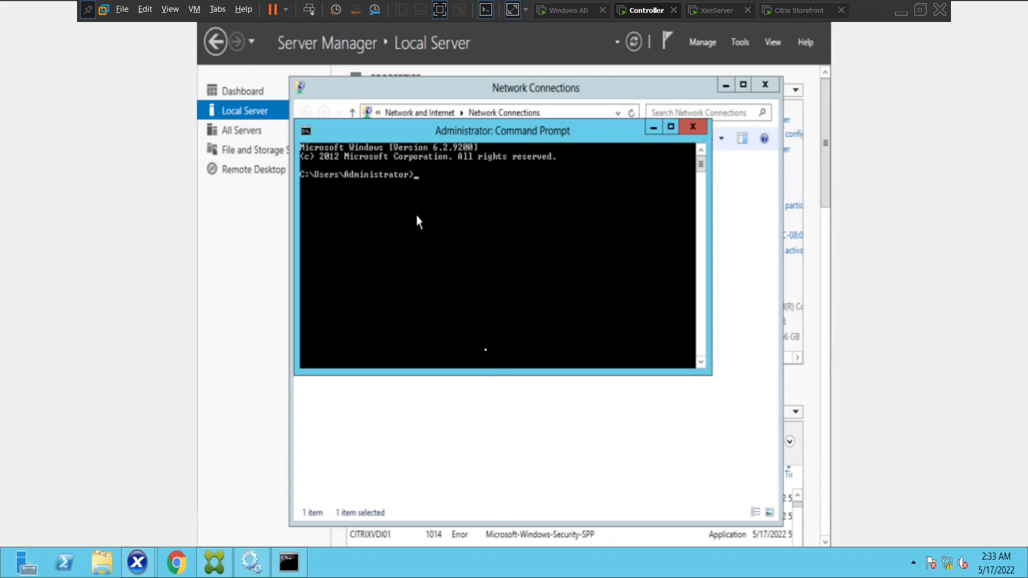
{"action": "type", "text": "ipconfig"}
{"action": "key", "text": "Return"}
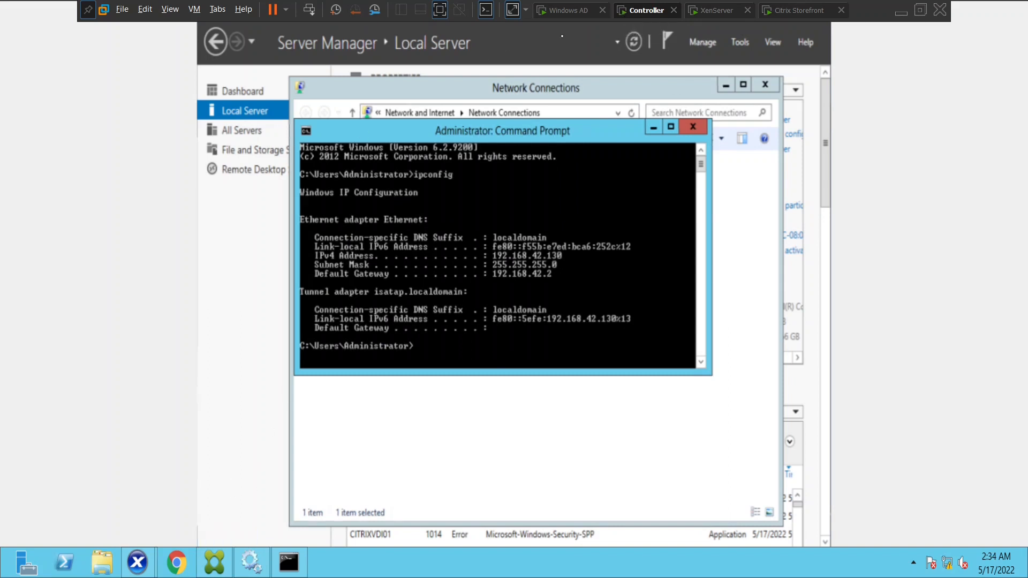
{"action": "left_click", "coordinate": [289, 565]}
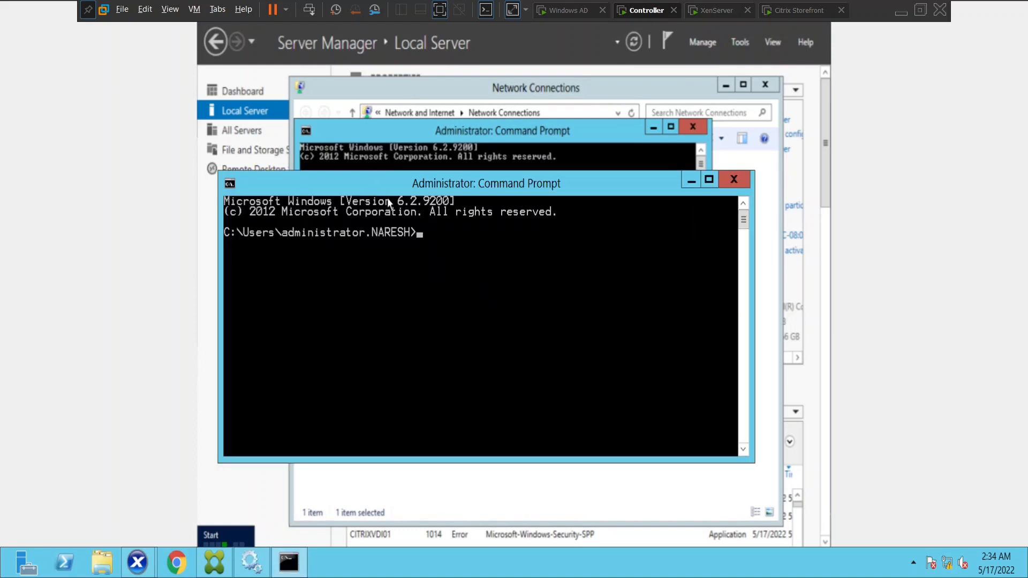
Start a continuous 'ping 192.168.42.130 -t' in the second prompt and move its window aside
{"action": "type", "text": "ping 192.168.42.13"}
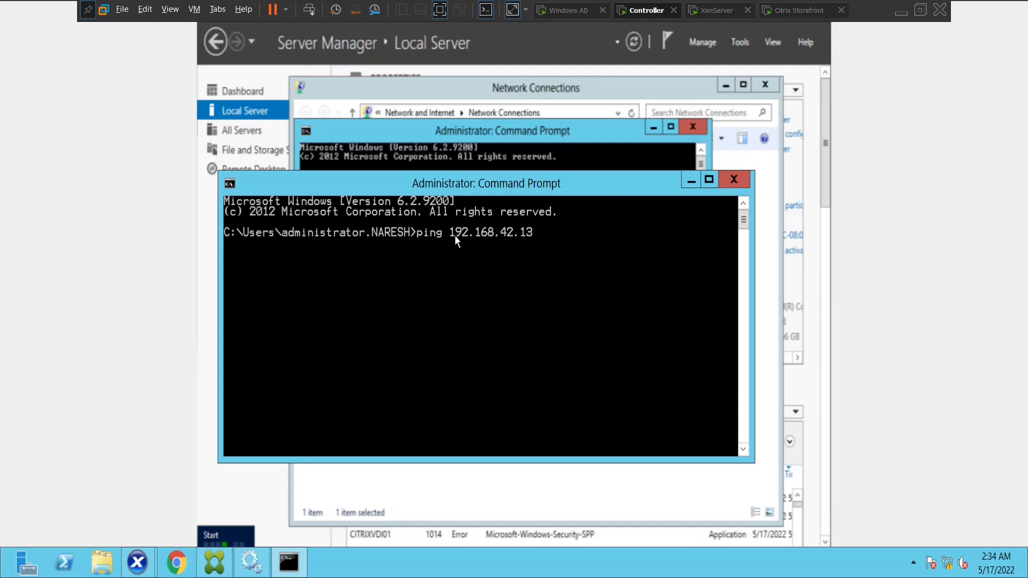
{"action": "type", "text": "0 -t"}
{"action": "key", "text": "Return"}
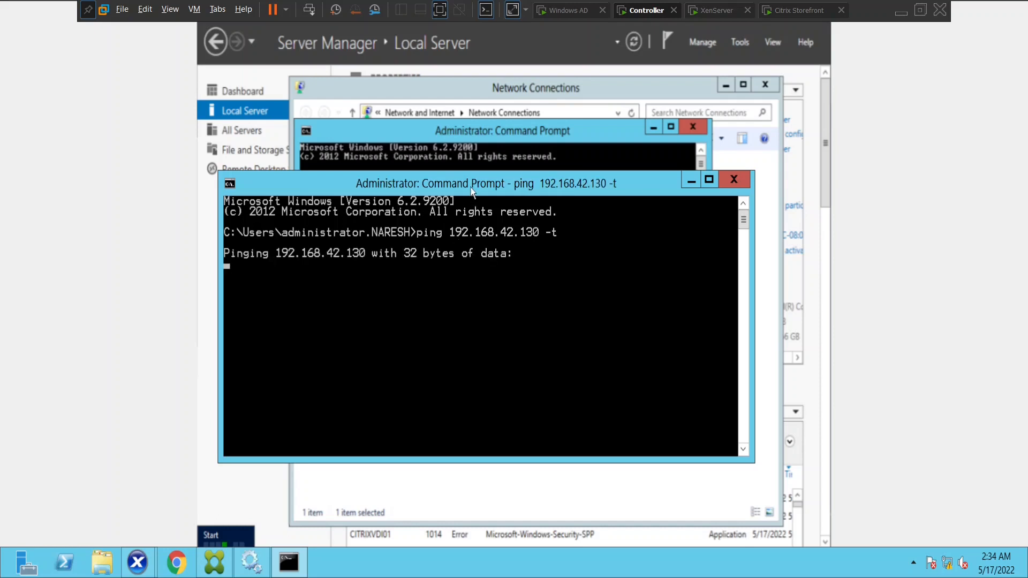
{"action": "left_click_drag", "start_coordinate": [473, 184], "coordinate": [697, 297]}
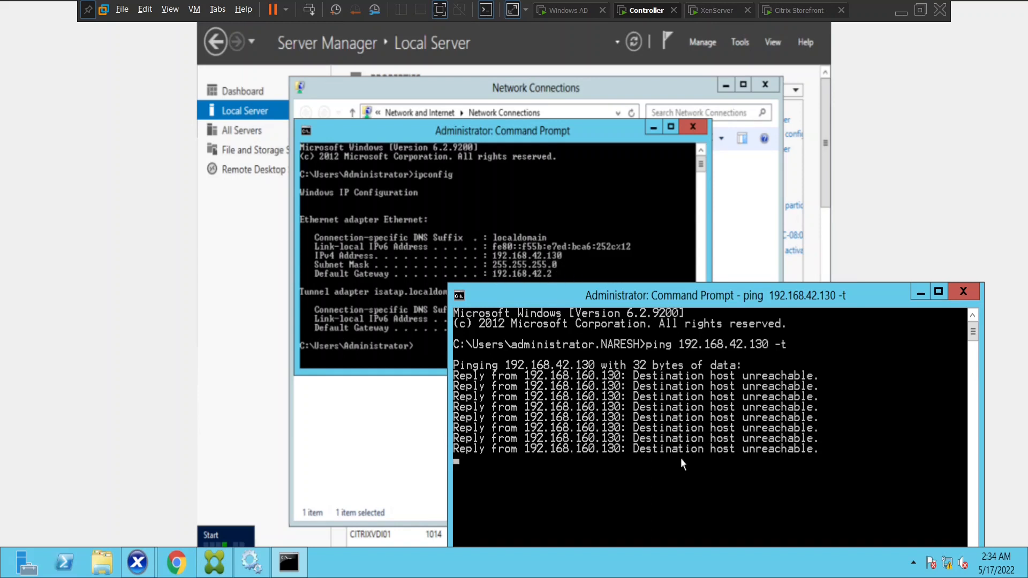
{"action": "mouse_move", "coordinate": [1023, 557]}
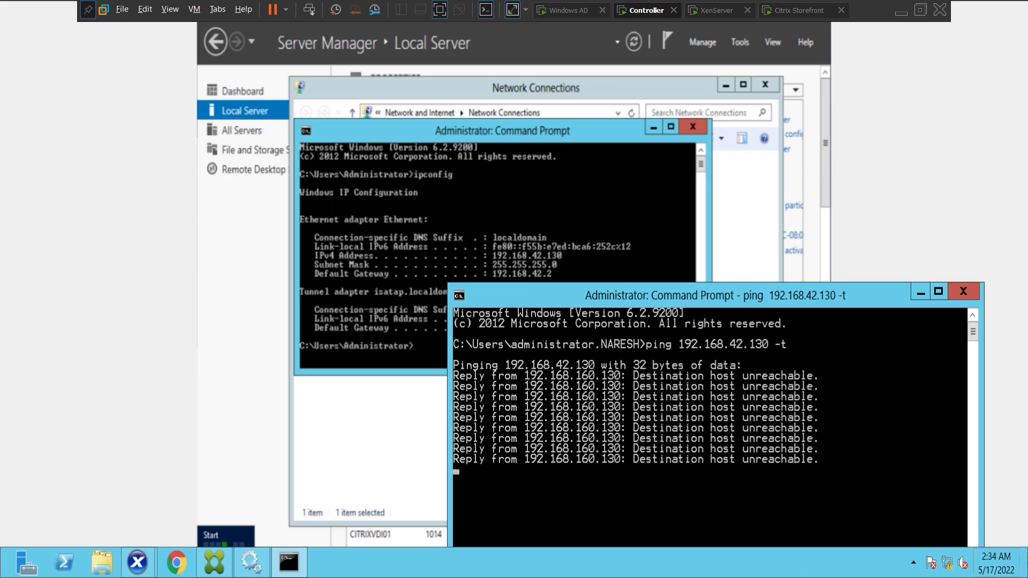
Open firewall.cpl to confirm the domain network firewall is Off, then close the window
{"action": "left_click", "coordinate": [1000, 231]}
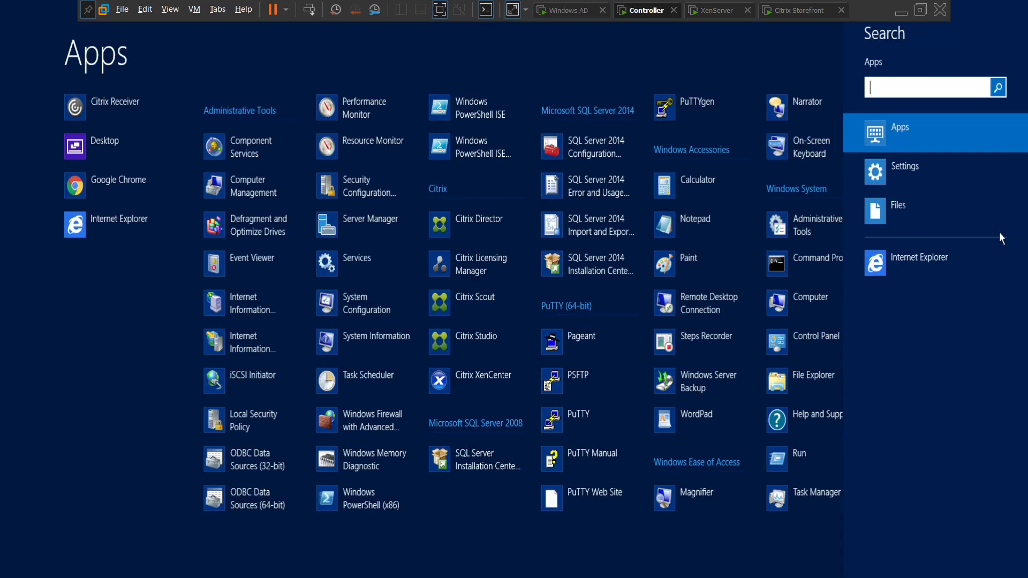
{"action": "type", "text": "firewa"}
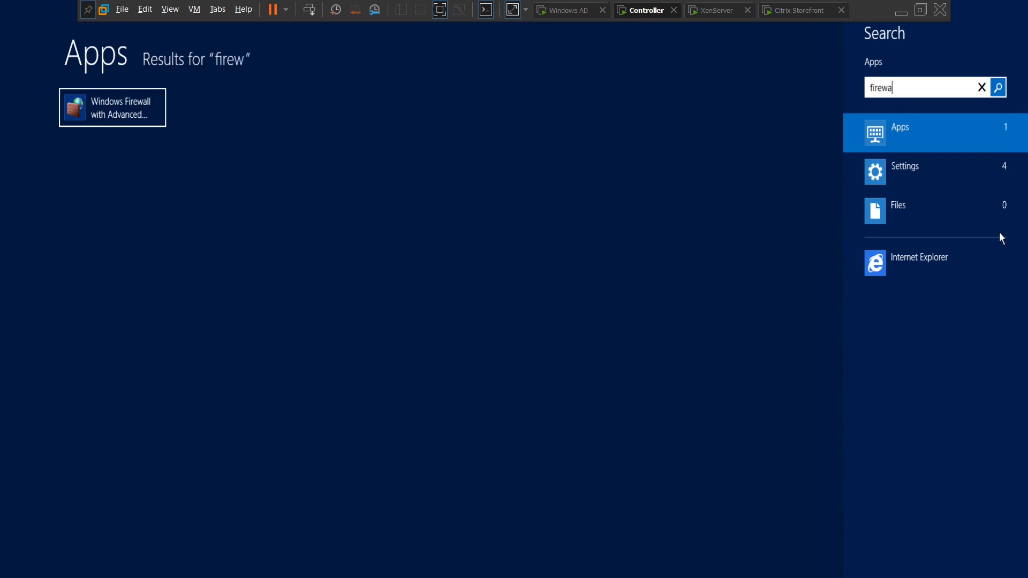
{"action": "type", "text": "ll.cpl"}
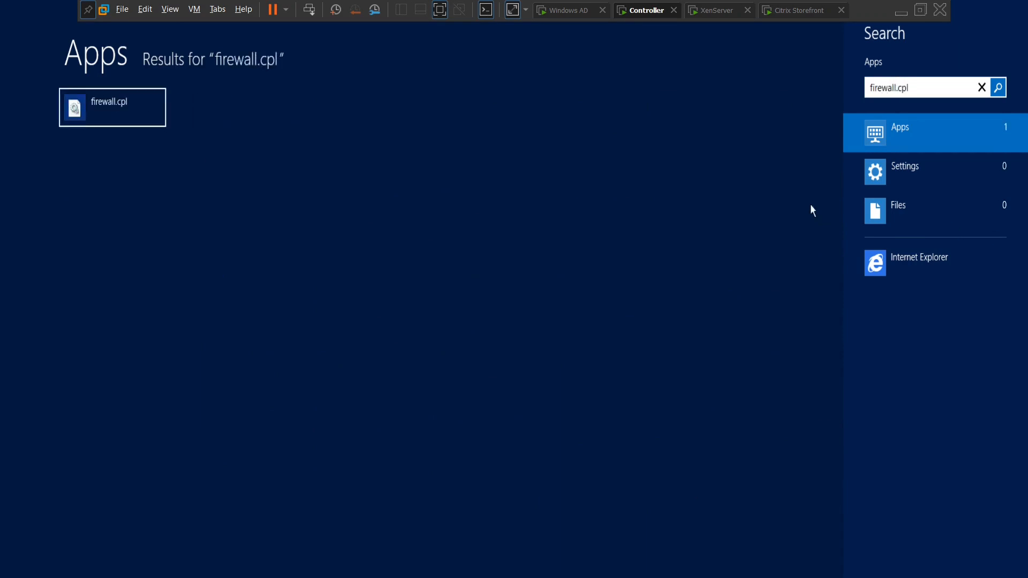
{"action": "left_click", "coordinate": [152, 117]}
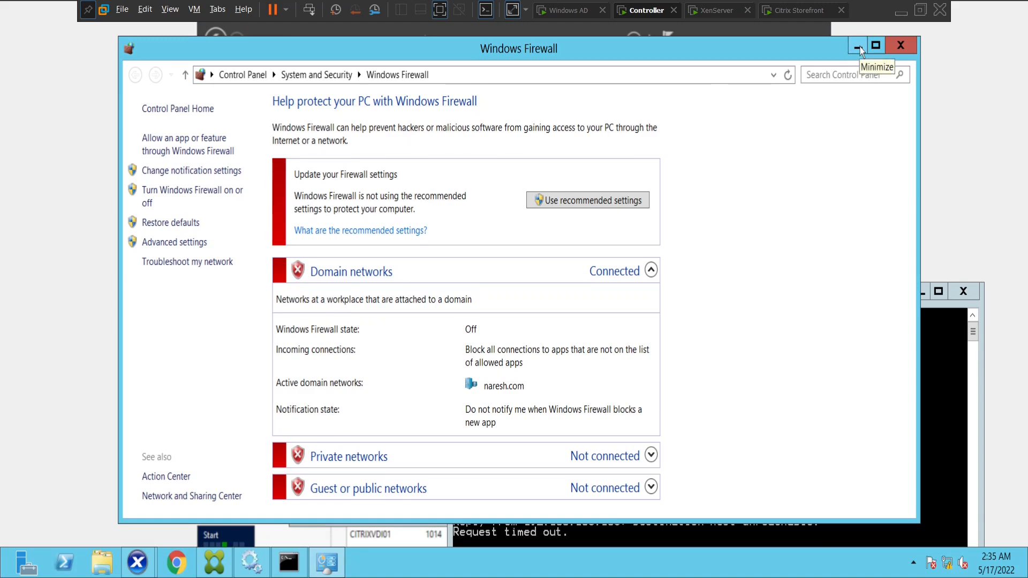
{"action": "left_click", "coordinate": [901, 46]}
Search for ncpa.cpl to open Network Connections
{"action": "mouse_move", "coordinate": [1025, 575]}
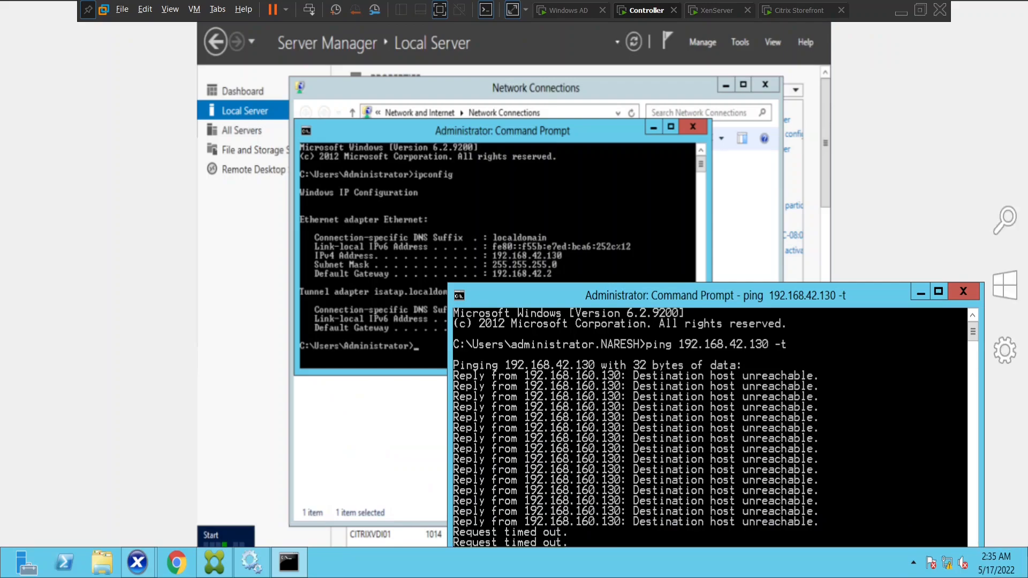
{"action": "left_click", "coordinate": [1012, 232]}
{"action": "type", "text": "ncpa.cpl"}
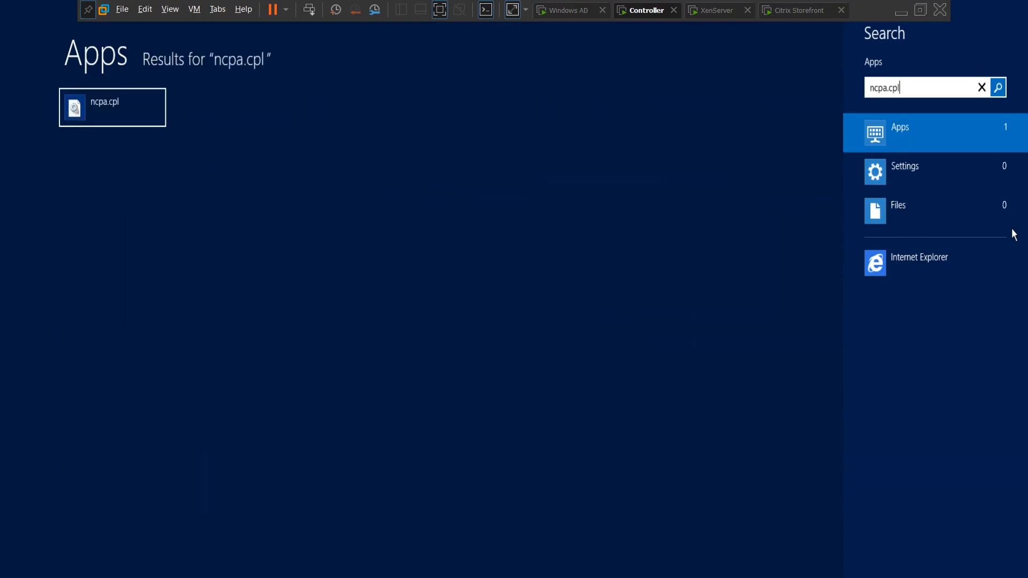
{"action": "left_click", "coordinate": [152, 115]}
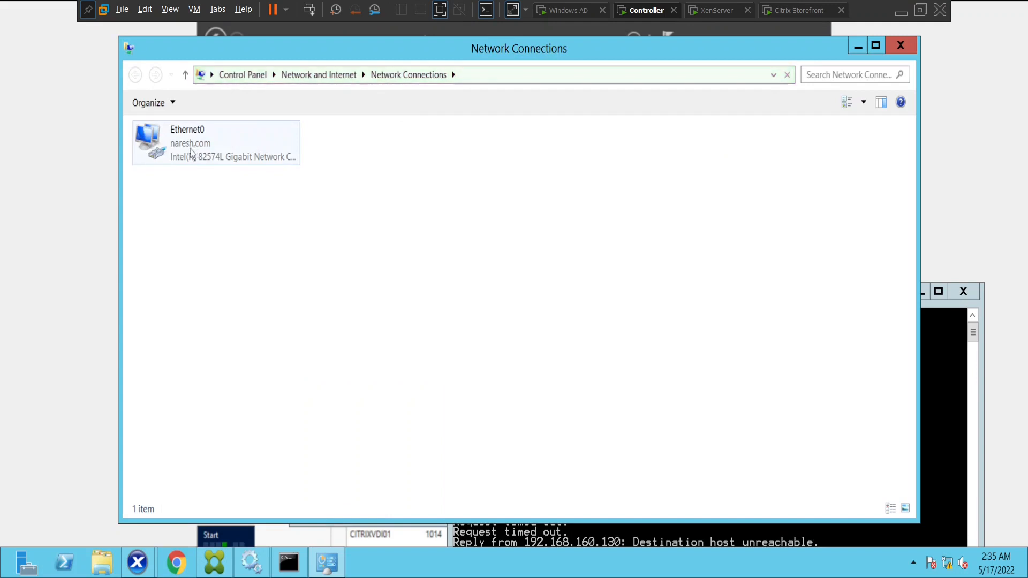
Open Ethernet0's IPv4 properties (static 192.168.160.130, gateway 192.168.160.2) and bring the ping window forward
{"action": "left_click", "coordinate": [193, 155]}
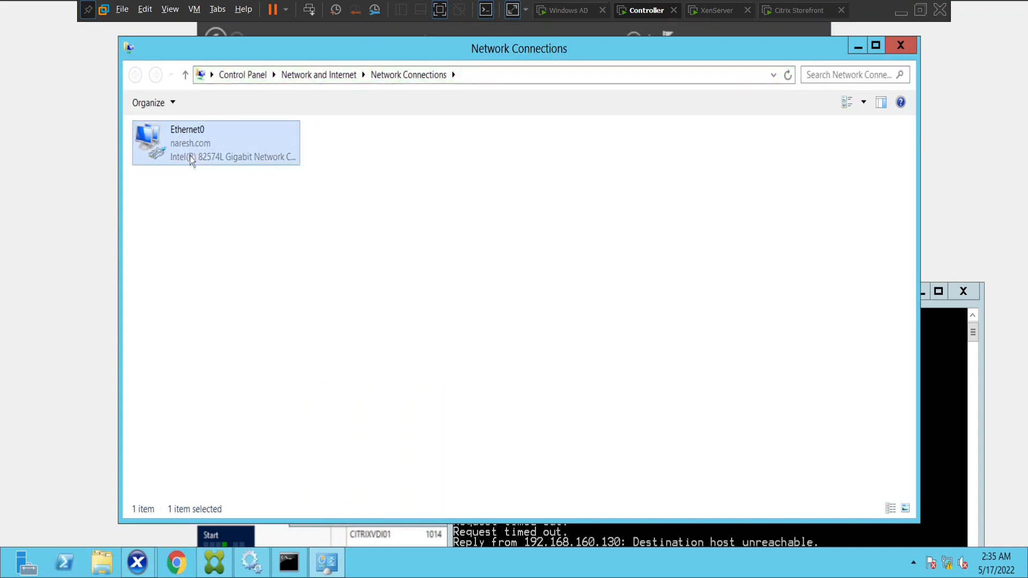
{"action": "right_click", "coordinate": [194, 157]}
{"action": "left_click", "coordinate": [243, 287]}
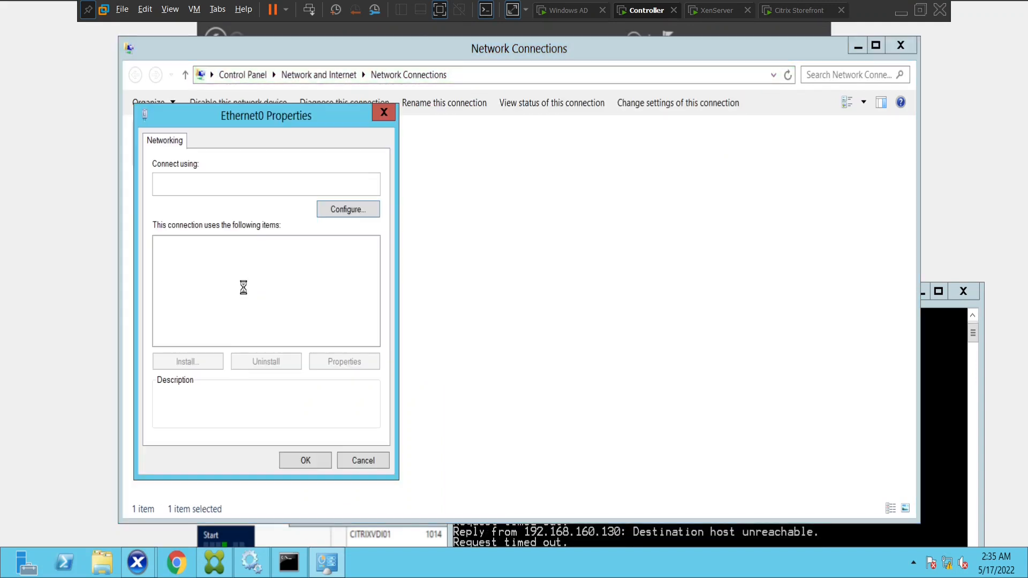
{"action": "double_click", "coordinate": [279, 338]}
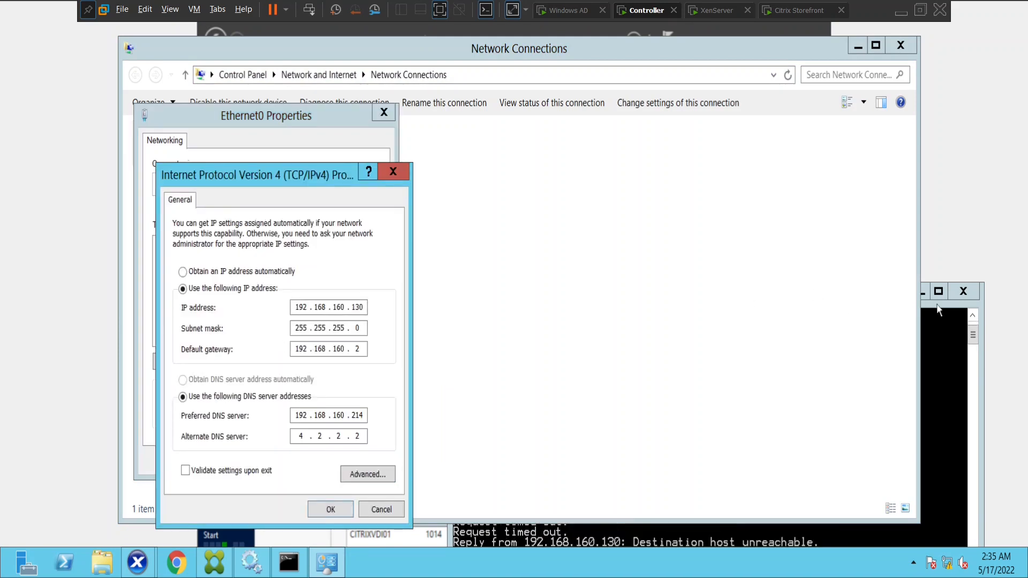
{"action": "left_click", "coordinate": [948, 392]}
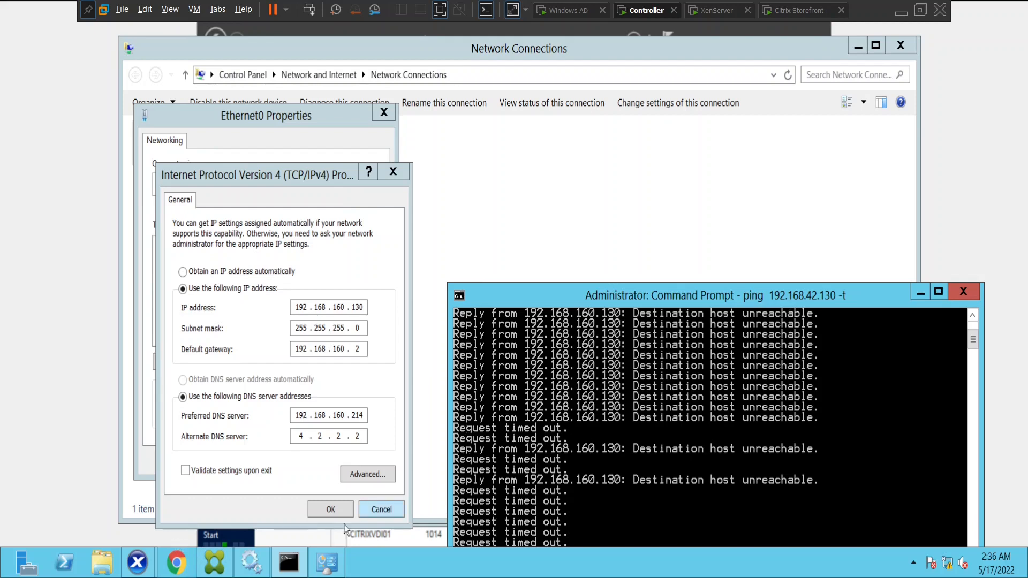
{"action": "mouse_move", "coordinate": [145, 568]}
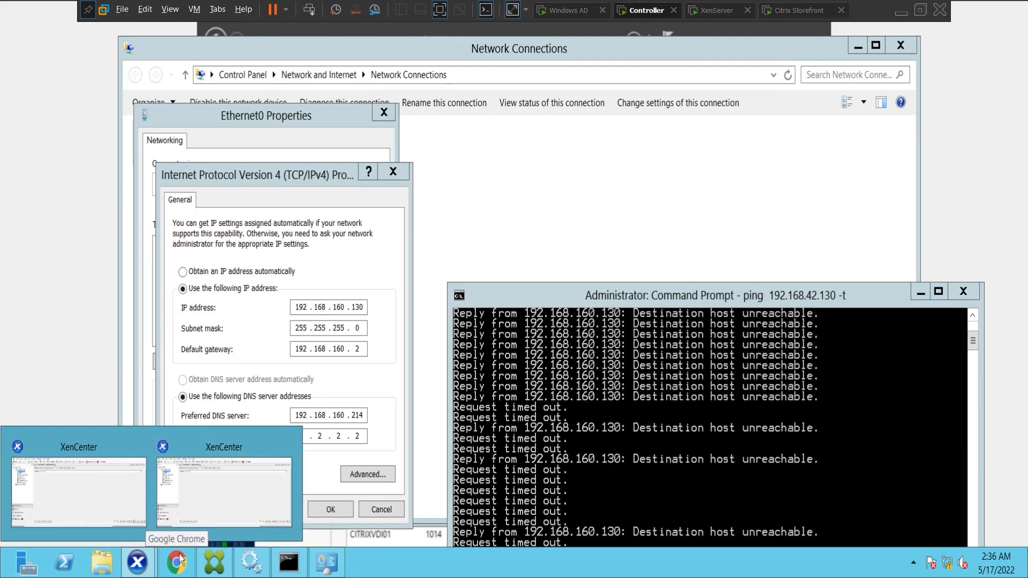
Check the VM's network interfaces in XenCenter
{"action": "left_click", "coordinate": [187, 498]}
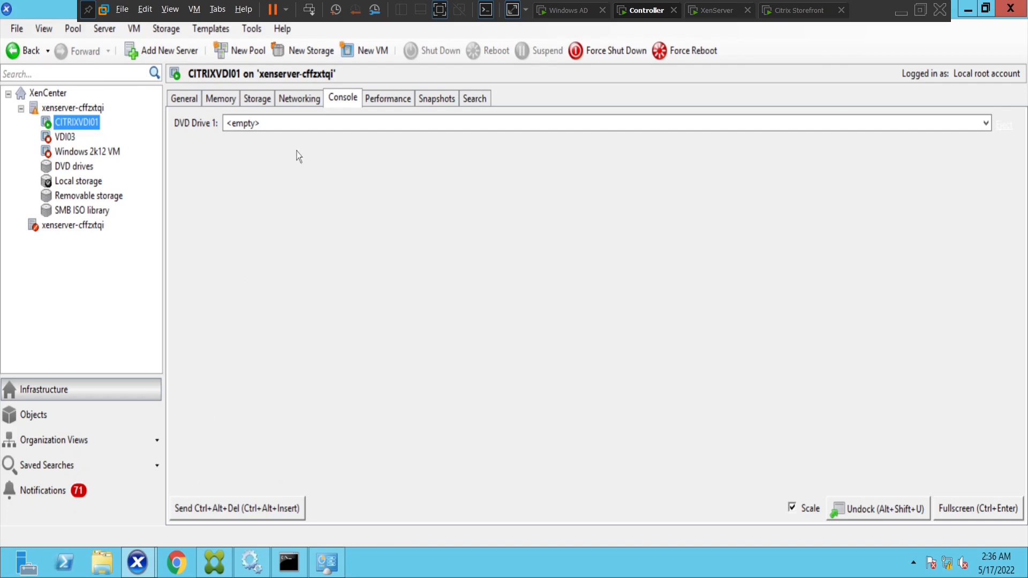
{"action": "left_click", "coordinate": [305, 100]}
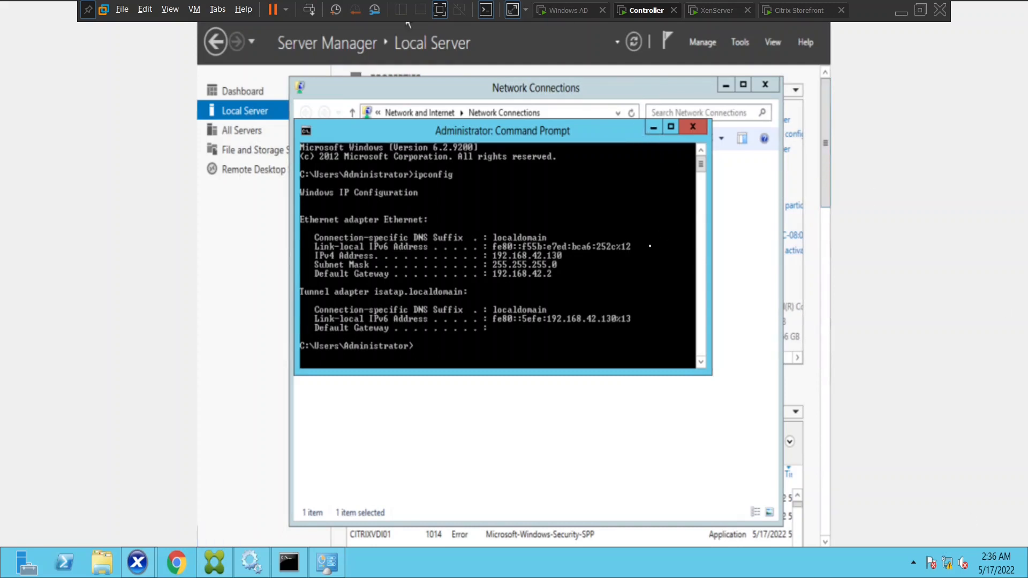
{"action": "left_click", "coordinate": [652, 128]}
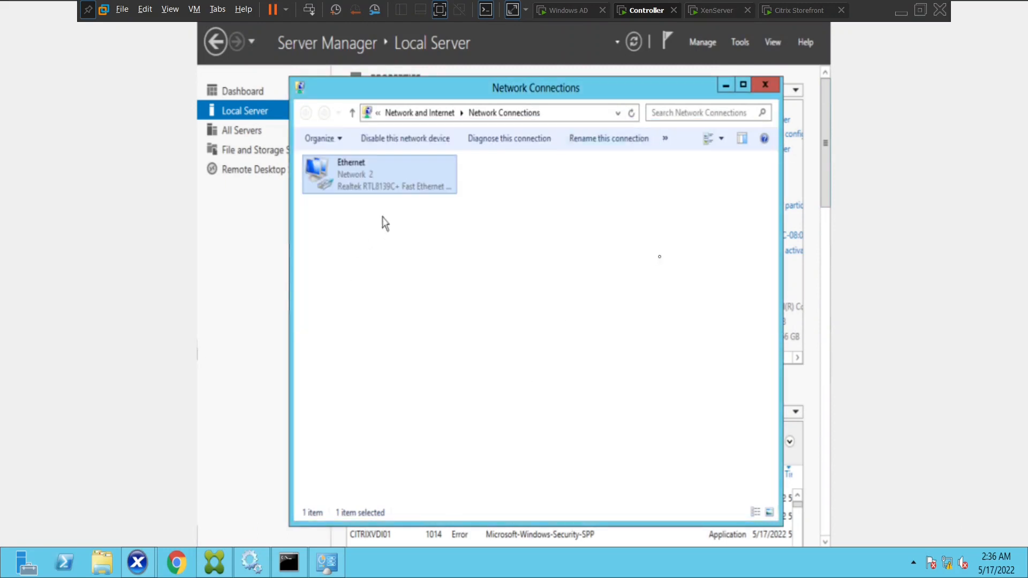
Switch the Ethernet adapter's IPv4 to a static address and begin entering 192.168
{"action": "right_click", "coordinate": [369, 178]}
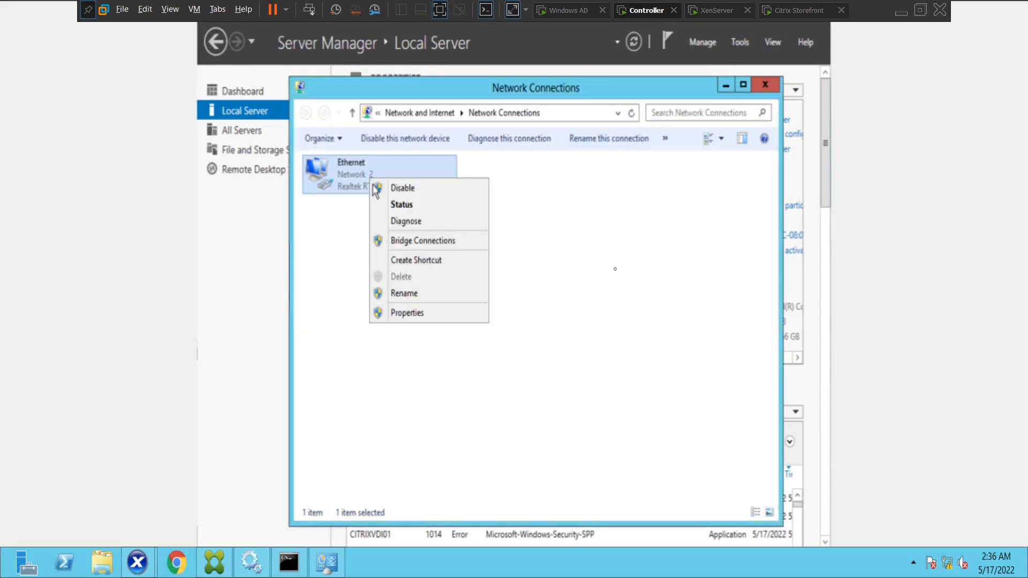
{"action": "left_click", "coordinate": [412, 313]}
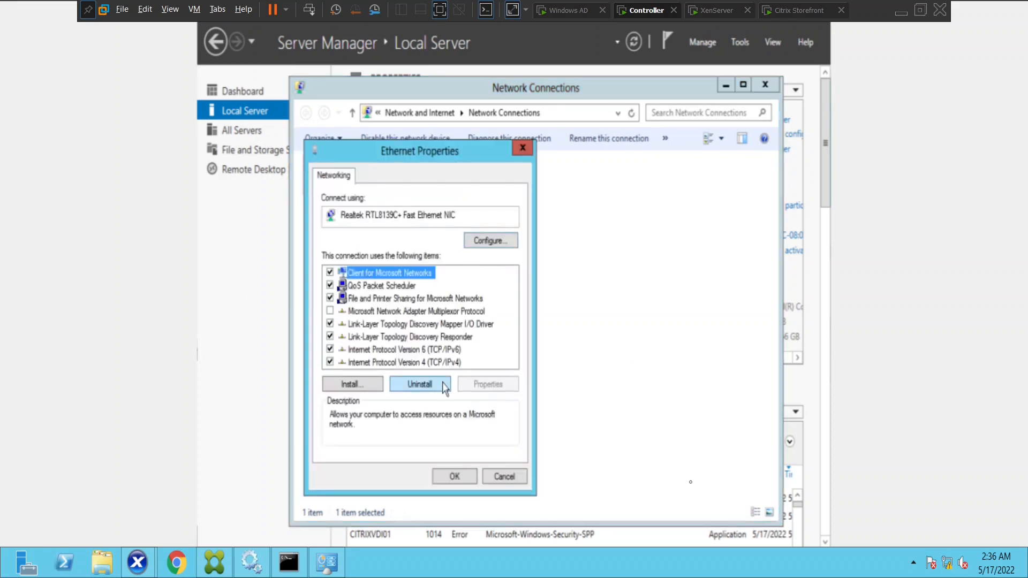
{"action": "double_click", "coordinate": [438, 362]}
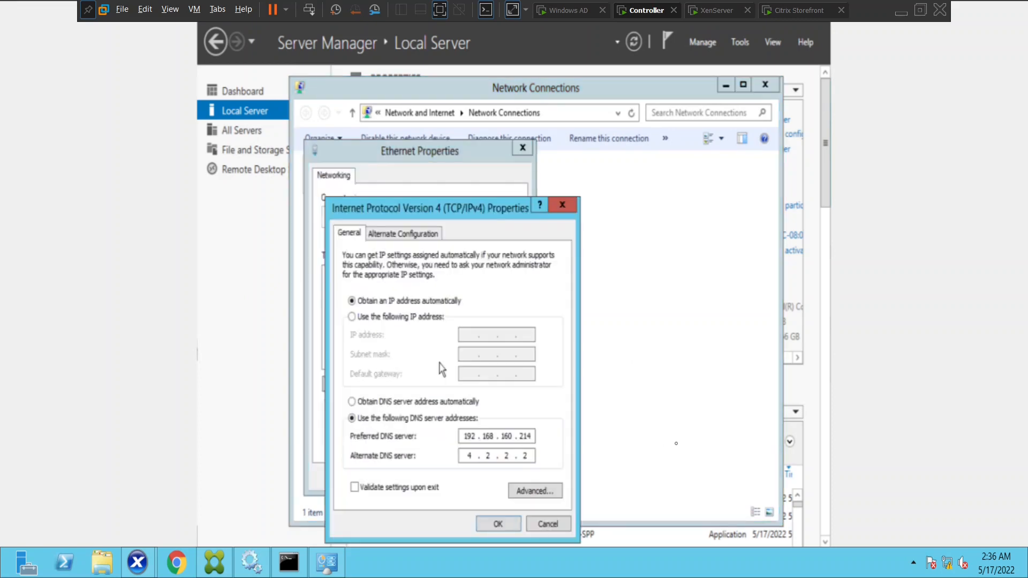
{"action": "left_click", "coordinate": [352, 317]}
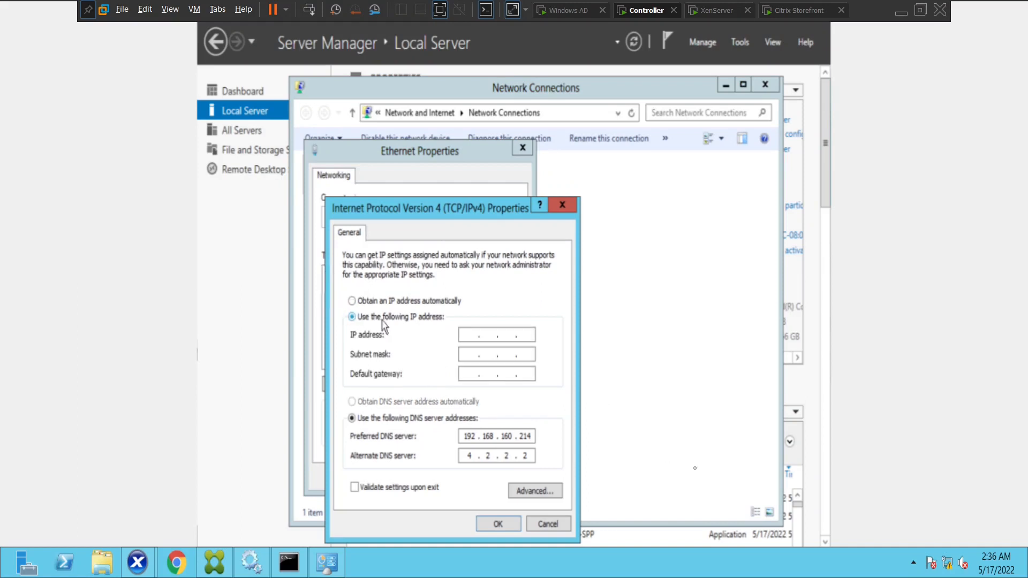
{"action": "left_click", "coordinate": [467, 335]}
{"action": "type", "text": "192 . 168 .  ."}
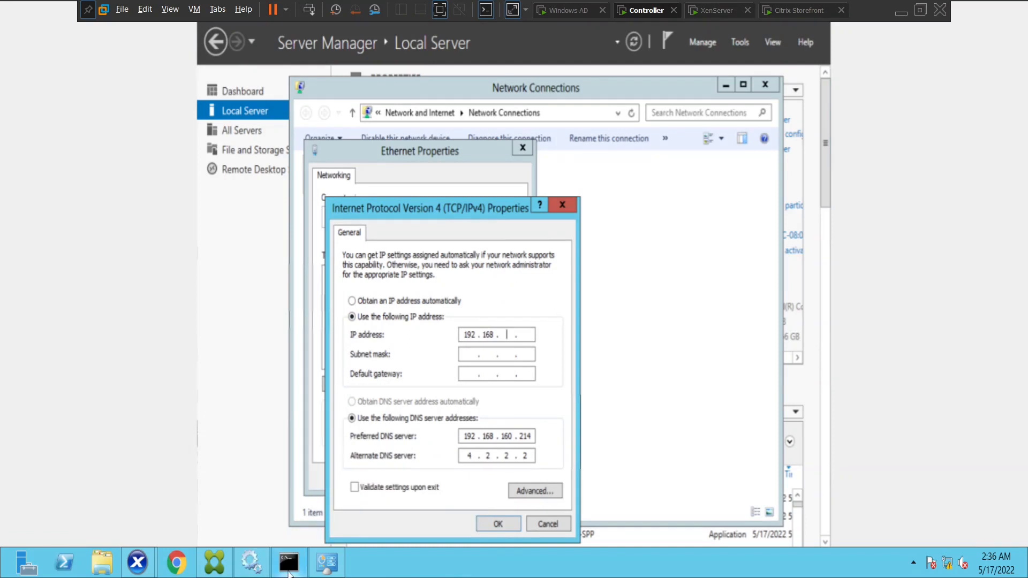
Bring the running ping console back to the front
{"action": "left_click", "coordinate": [289, 571]}
{"action": "left_click", "coordinate": [289, 571]}
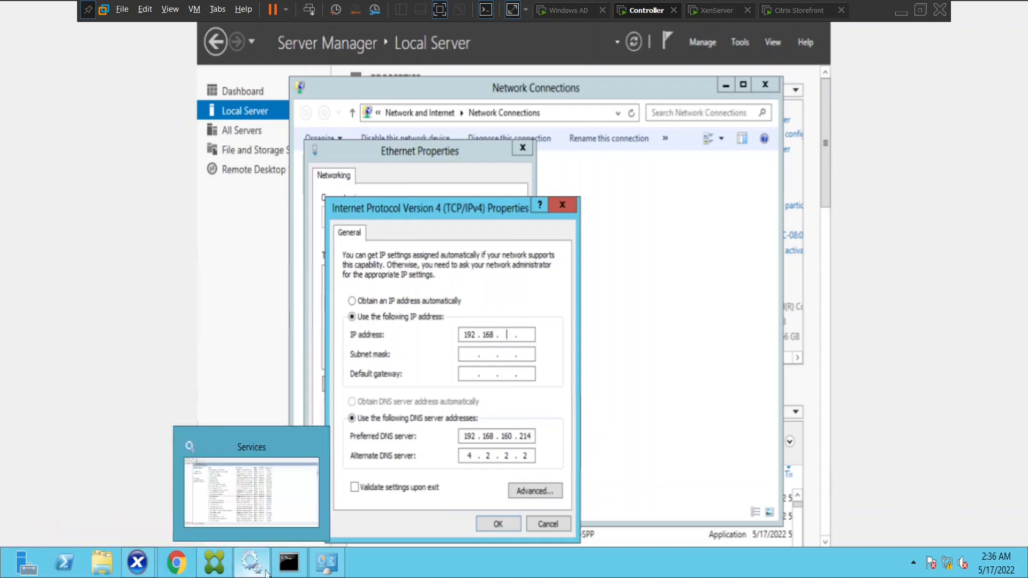
{"action": "left_click", "coordinate": [282, 571]}
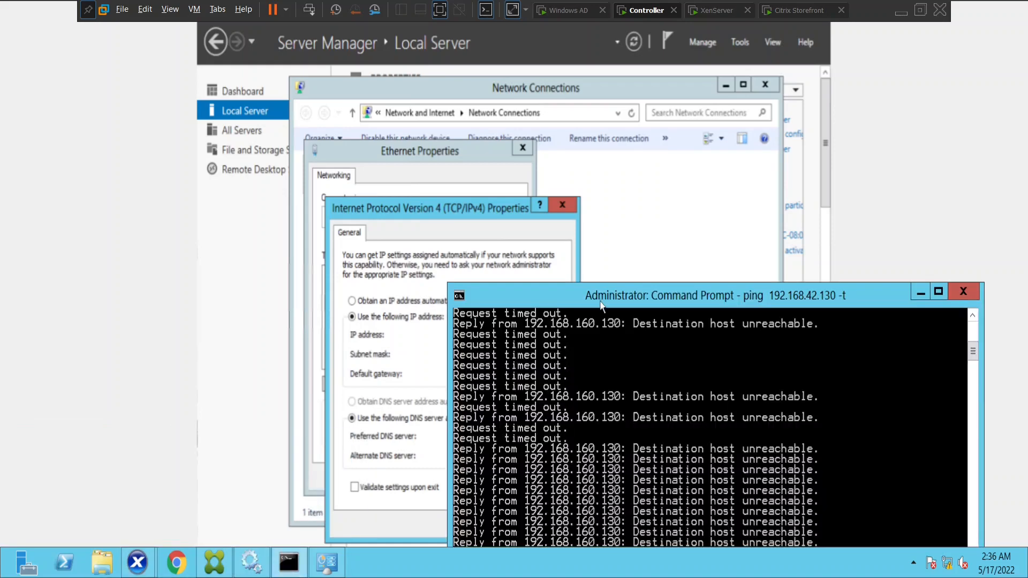
Stop the ping with Ctrl+C and run ipconfig to check the current address
{"action": "left_click_drag", "start_coordinate": [601, 300], "coordinate": [570, 40]}
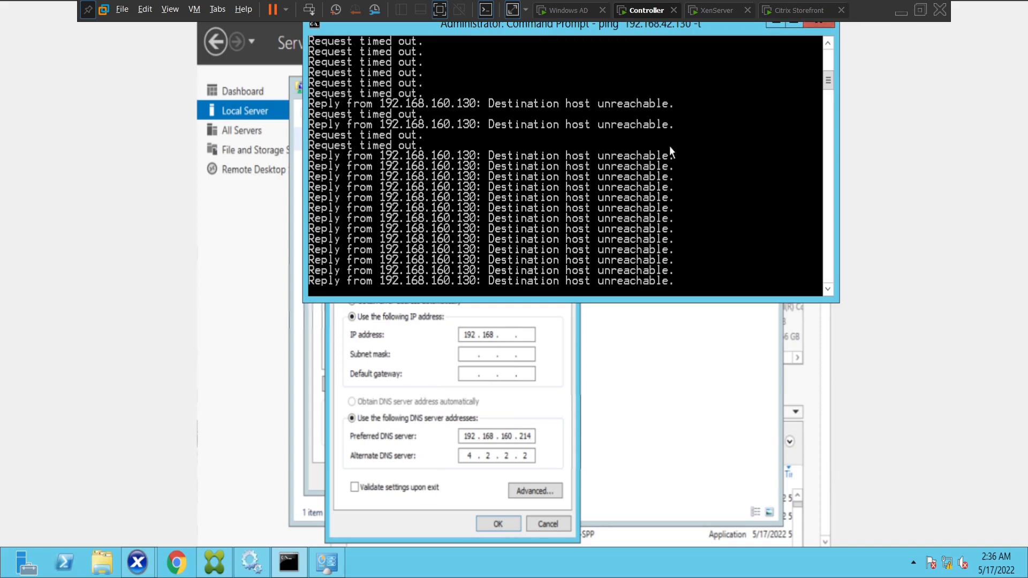
{"action": "key", "text": "ctrl+c"}
{"action": "type", "text": "ipconfig"}
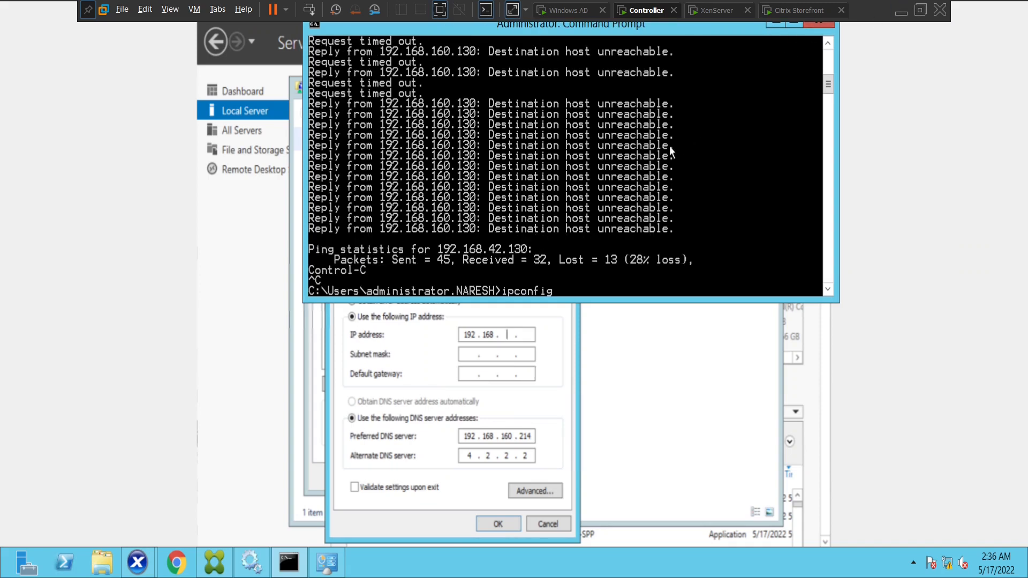
{"action": "key", "text": "Return"}
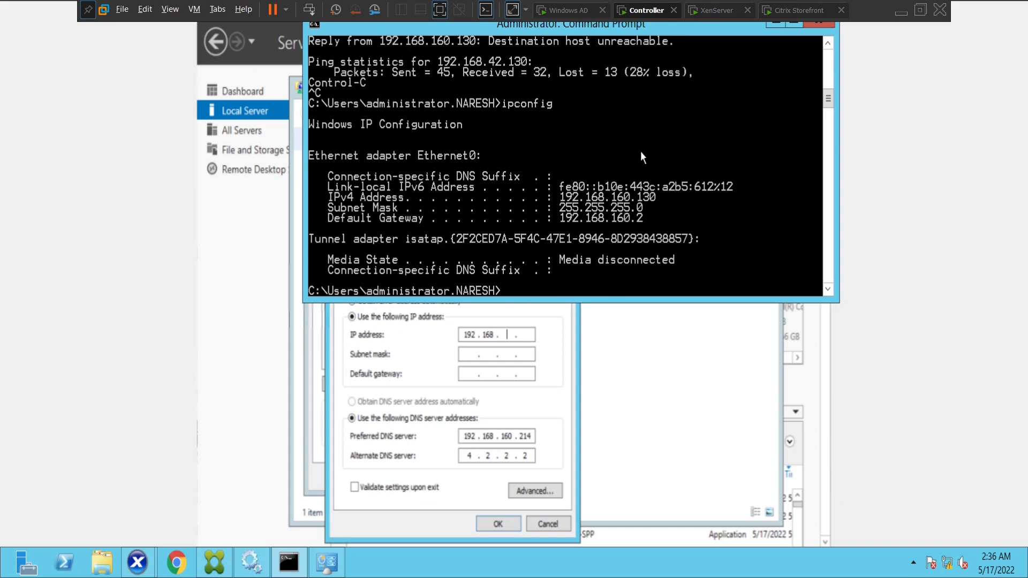
Set the static IP to 192.168.160.136 with subnet mask 255.255.255.0
{"action": "left_click_drag", "start_coordinate": [433, 26], "coordinate": [467, 123]}
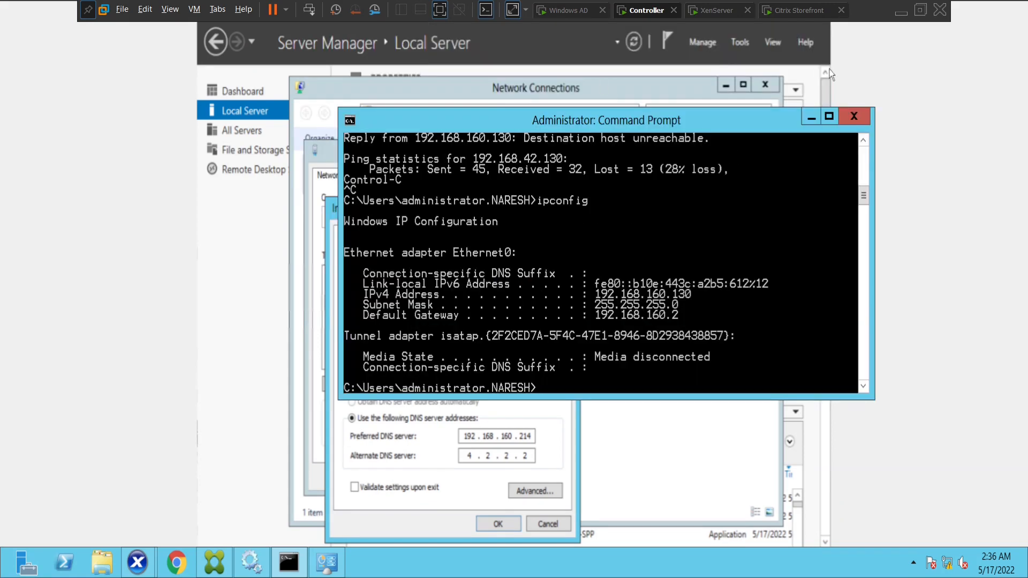
{"action": "left_click", "coordinate": [812, 118]}
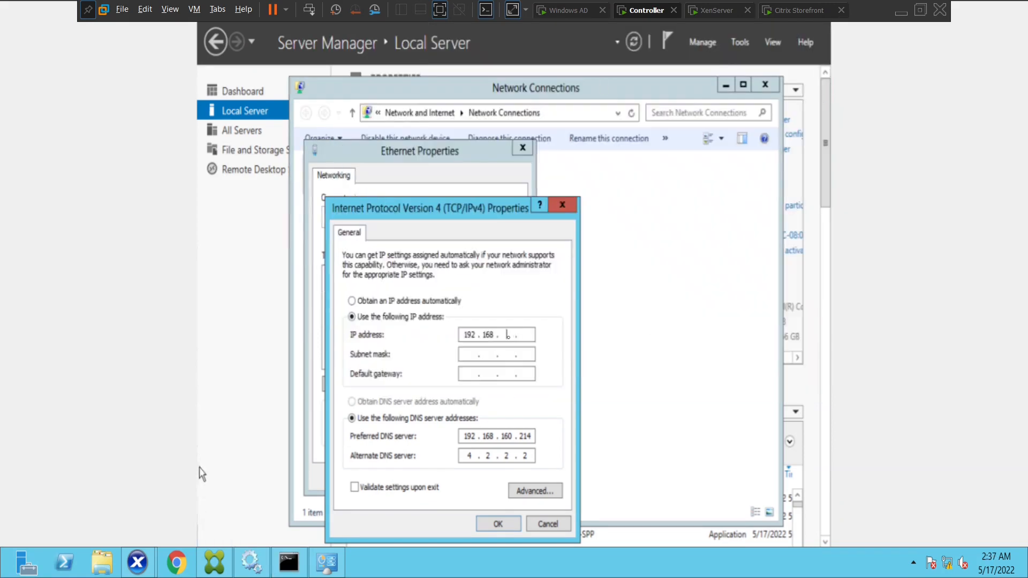
{"action": "type", "text": "160 . 136"}
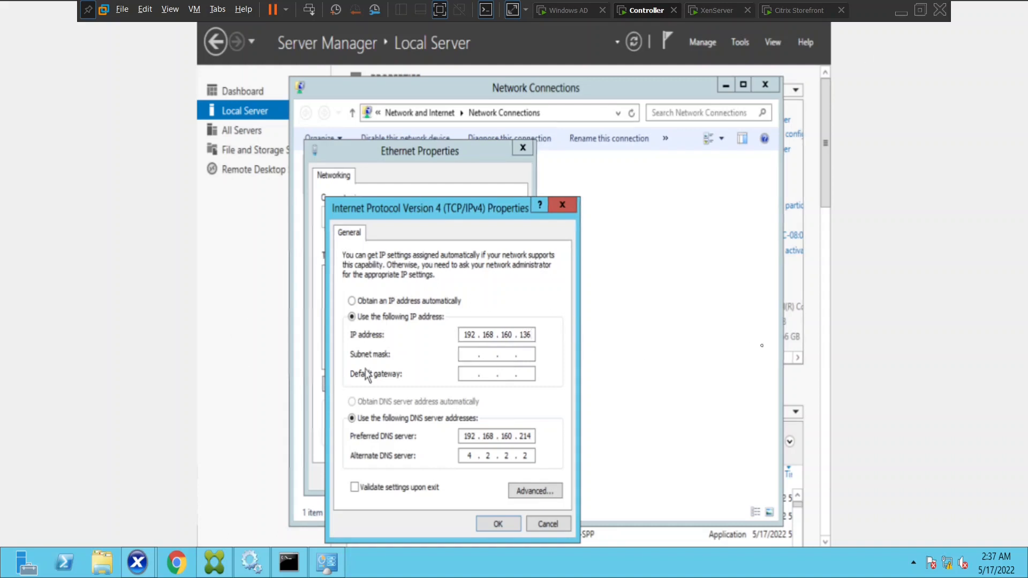
{"action": "left_click", "coordinate": [460, 355]}
Confirm the new IPv4 settings, apply the Ethernet property changes, and close the Properties dialog
{"action": "left_click", "coordinate": [486, 524]}
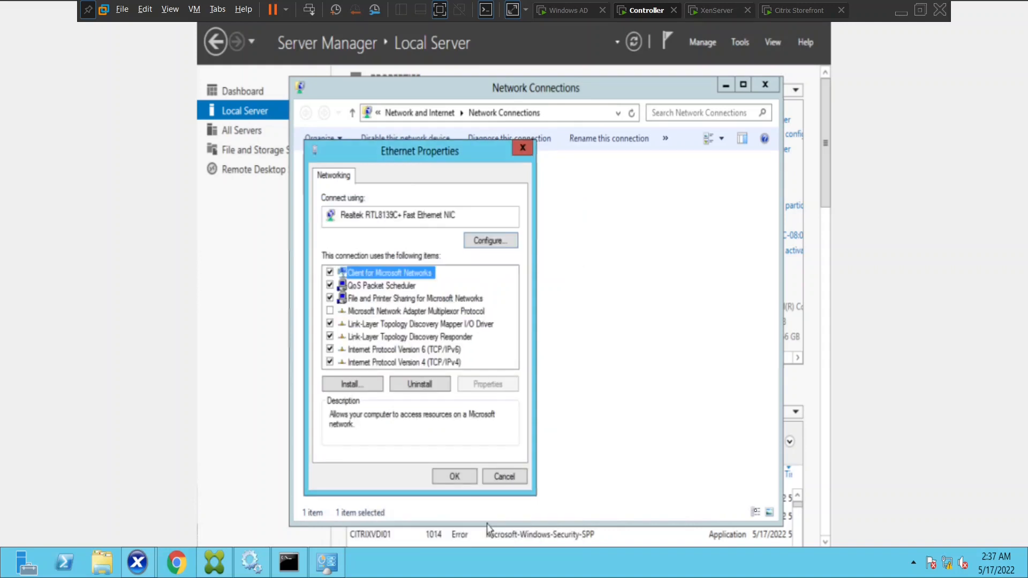
{"action": "left_click", "coordinate": [443, 362]}
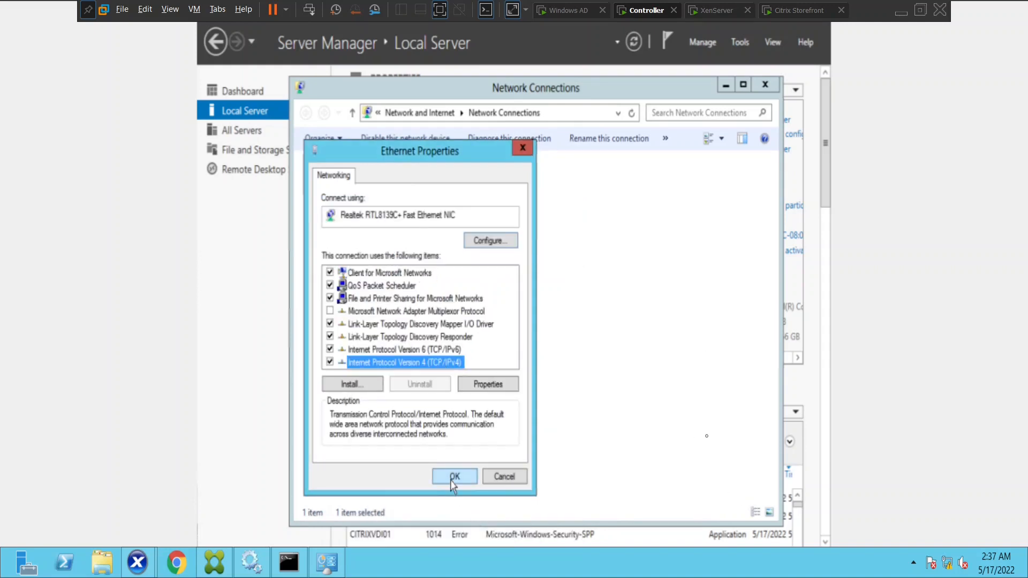
{"action": "left_click", "coordinate": [451, 482]}
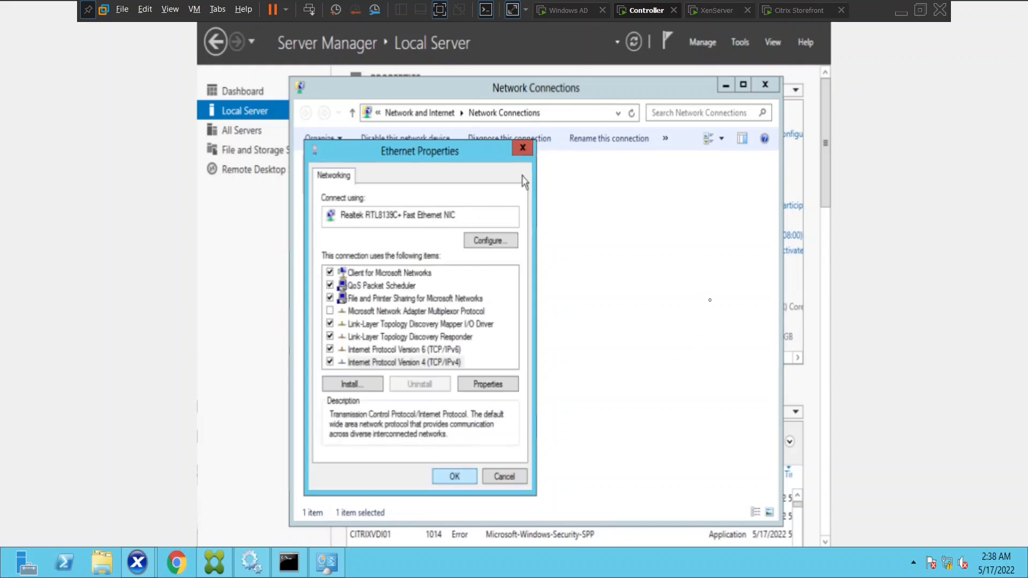
{"action": "left_click", "coordinate": [523, 149]}
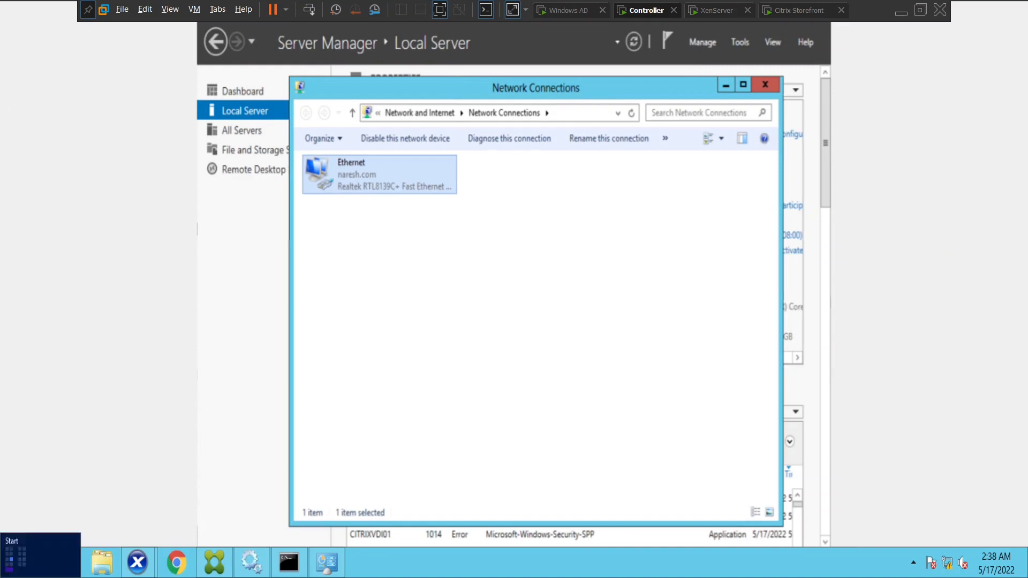
Return to the Create Delivery Group wizard's Add Applications dialog in Citrix Studio
{"action": "left_click", "coordinate": [220, 570]}
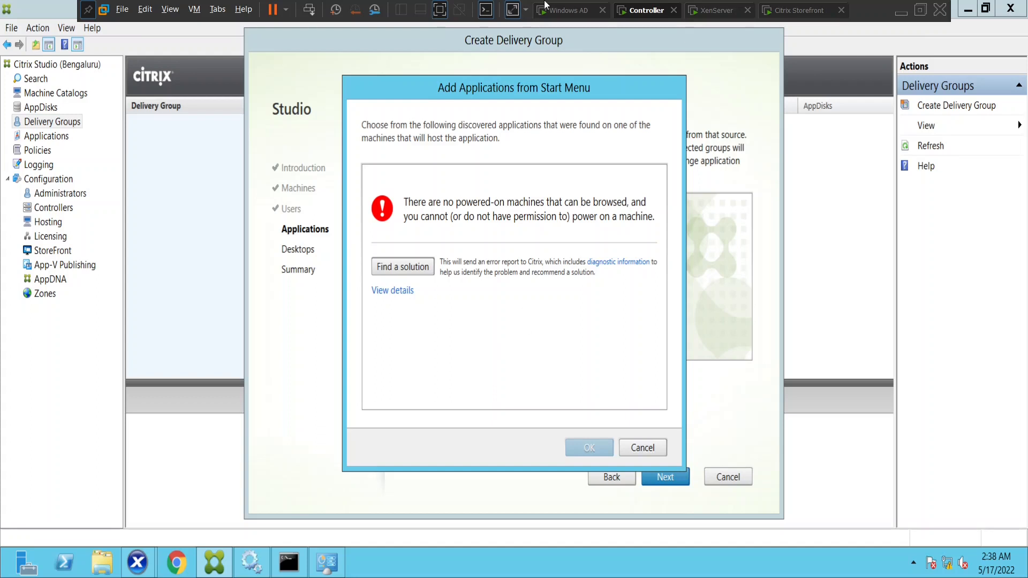
Dismiss the no powered-on machines error and browse applications from the Start Menu
{"action": "left_click", "coordinate": [642, 449]}
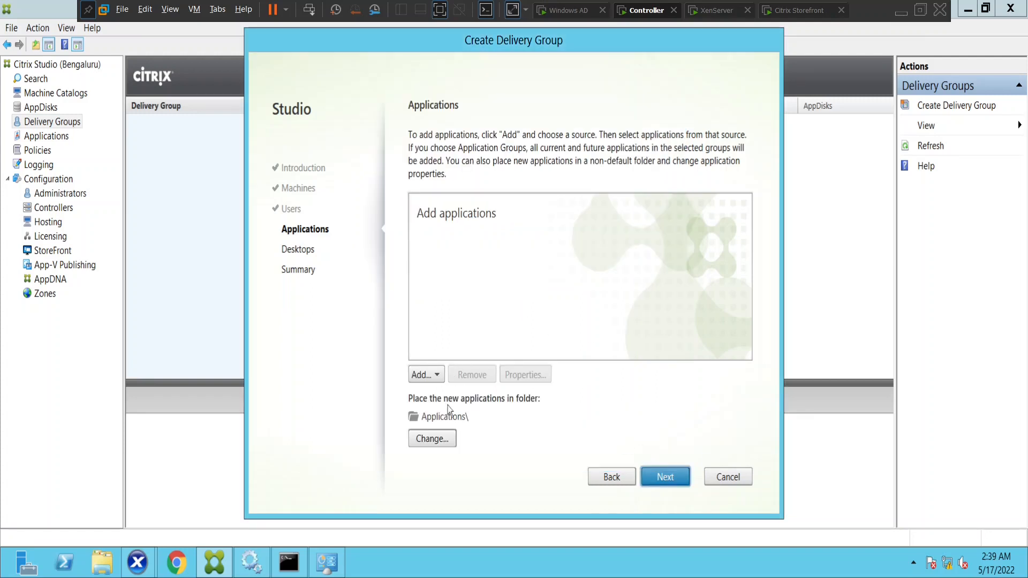
{"action": "left_click", "coordinate": [436, 375]}
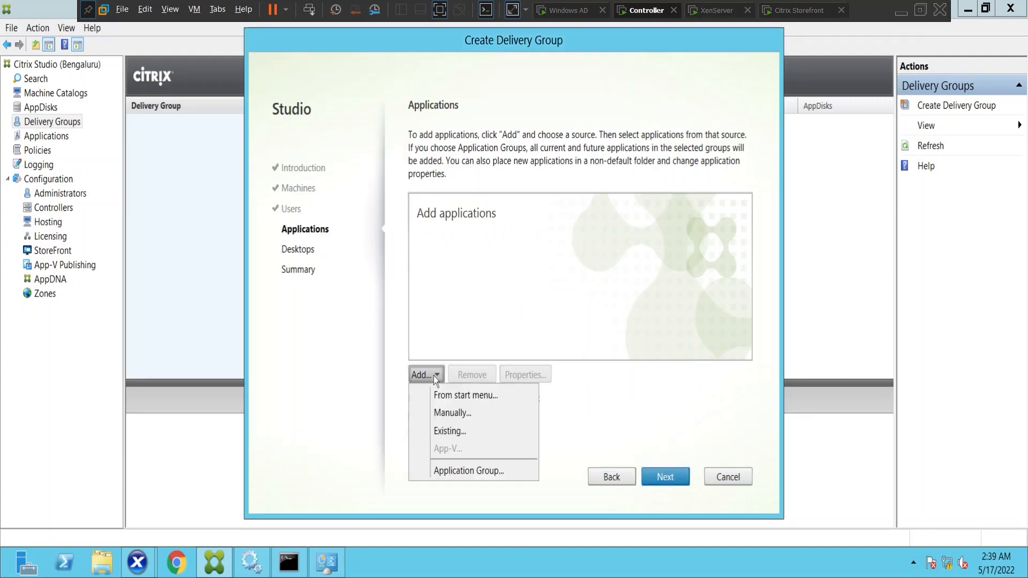
{"action": "left_click", "coordinate": [464, 396]}
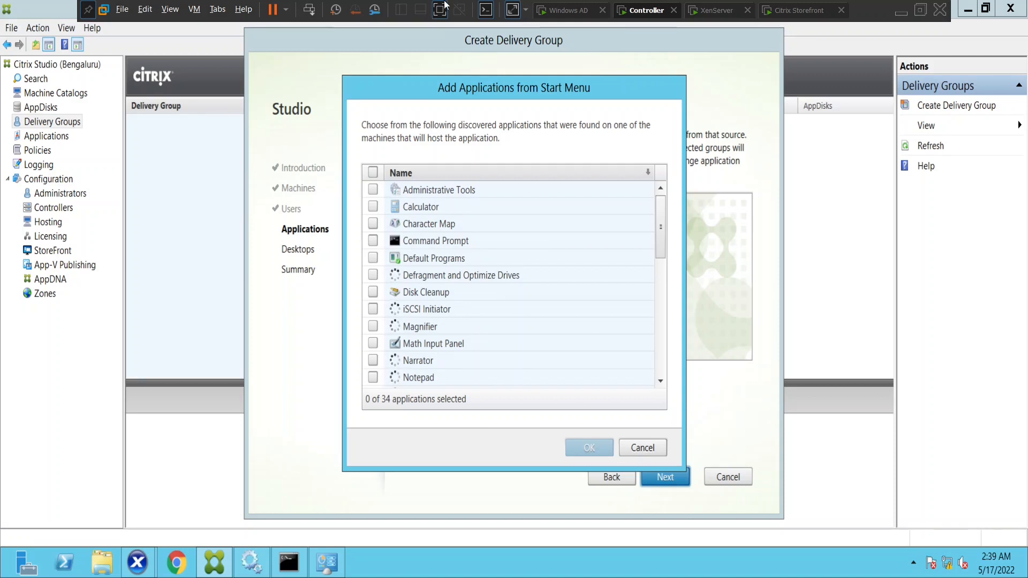
Select Calculator and Notepad from the 34 discovered applications and confirm
{"action": "left_click", "coordinate": [374, 207]}
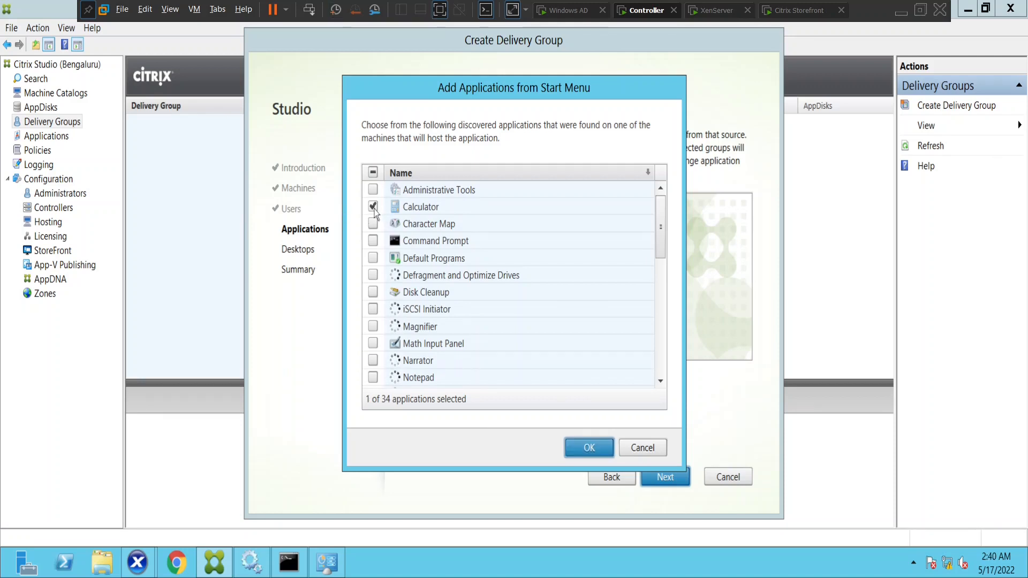
{"action": "left_click", "coordinate": [373, 378]}
{"action": "left_click_drag", "start_coordinate": [664, 238], "coordinate": [652, 174]}
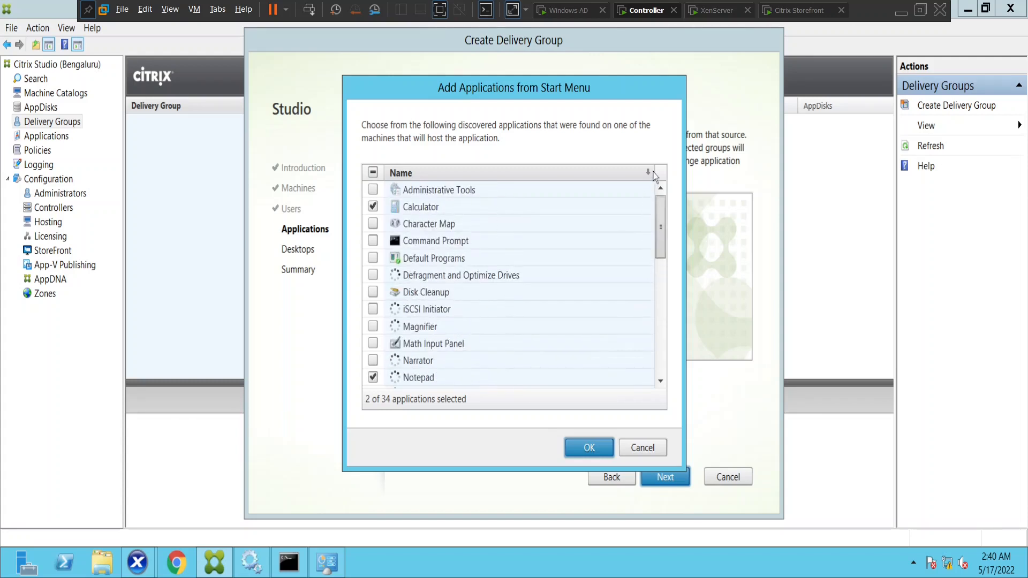
{"action": "left_click", "coordinate": [587, 448]}
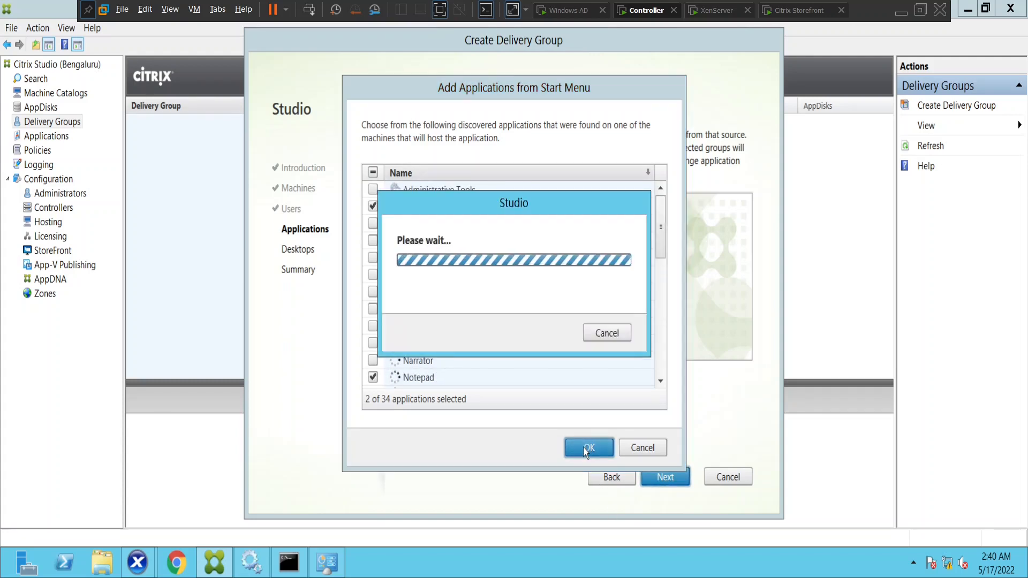
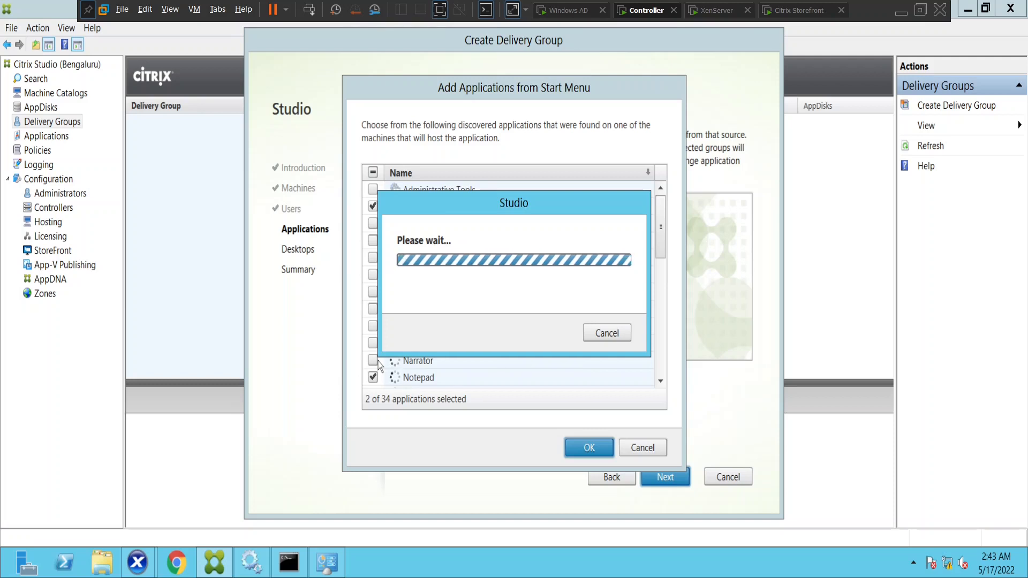
Wait for loading and confirm Calculator and Notepad as the group's Start Menu applications
{"action": "left_click_drag", "start_coordinate": [504, 203], "coordinate": [763, 244]}
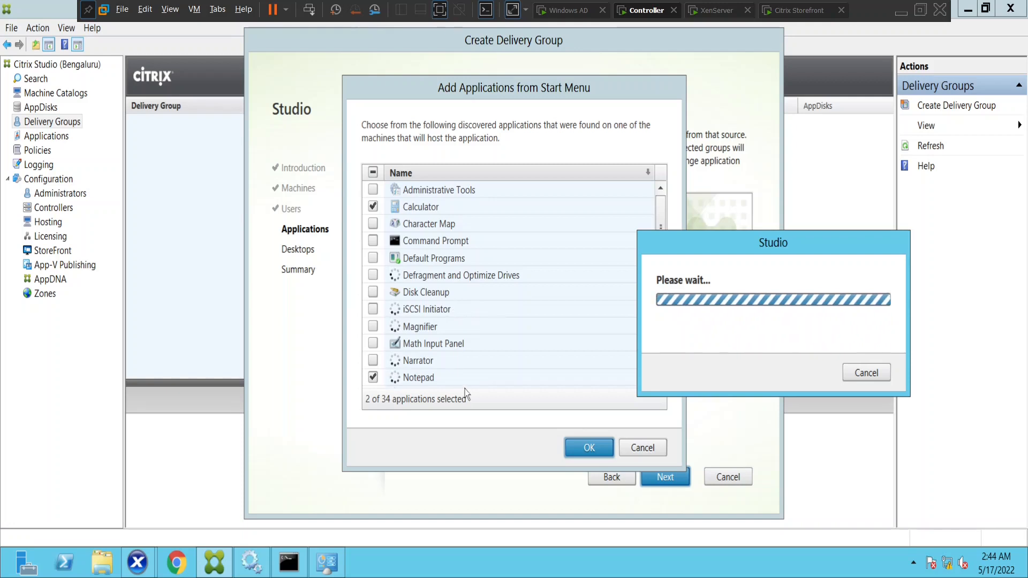
{"action": "left_click_drag", "start_coordinate": [670, 246], "coordinate": [768, 233]}
{"action": "left_click", "coordinate": [662, 230]}
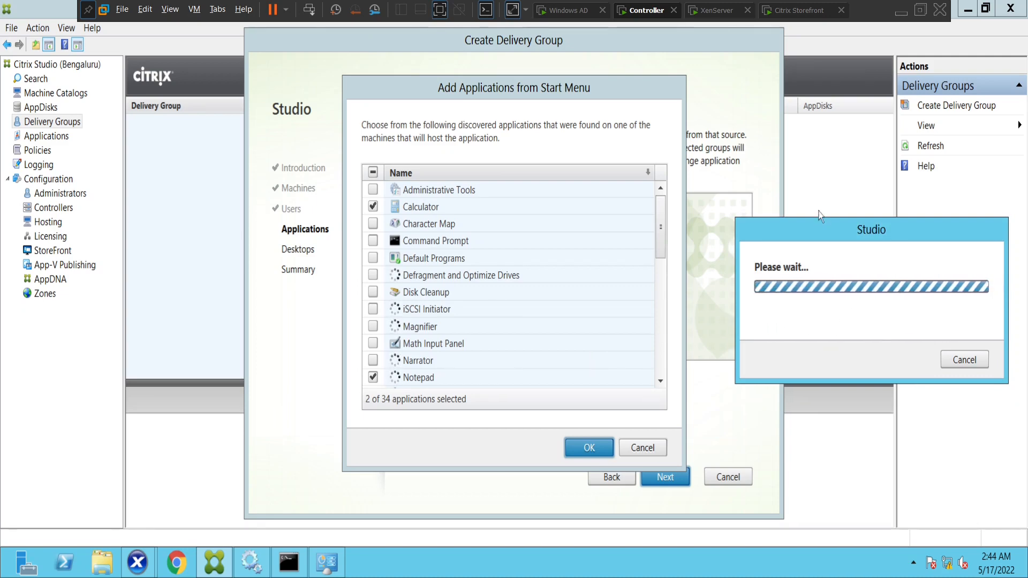
{"action": "left_click_drag", "start_coordinate": [819, 229], "coordinate": [637, 175]}
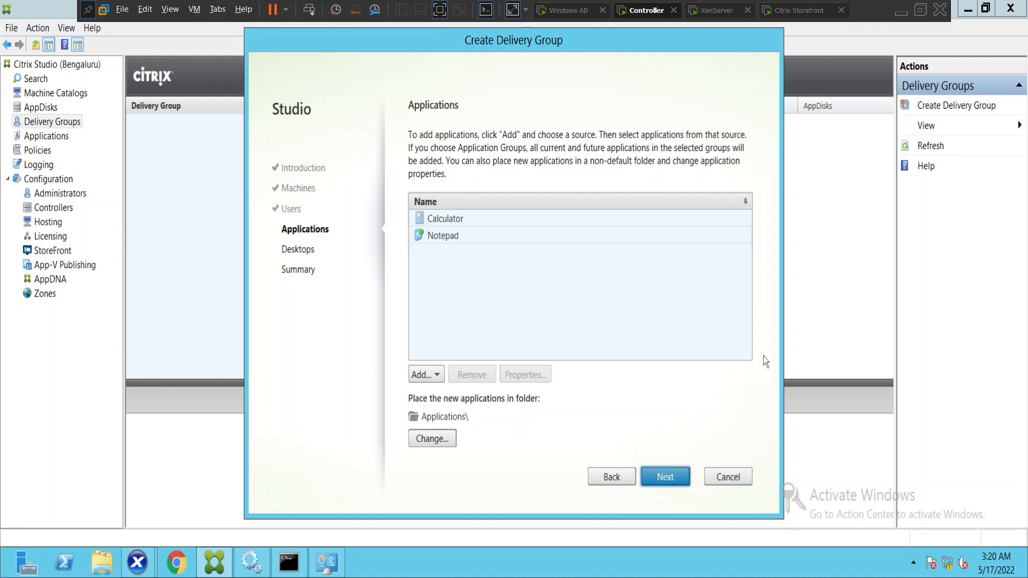
On the Desktops step, add a desktop 'Aerospace VDI' described as 'Aerospace Team server OS'
{"action": "left_click", "coordinate": [665, 477]}
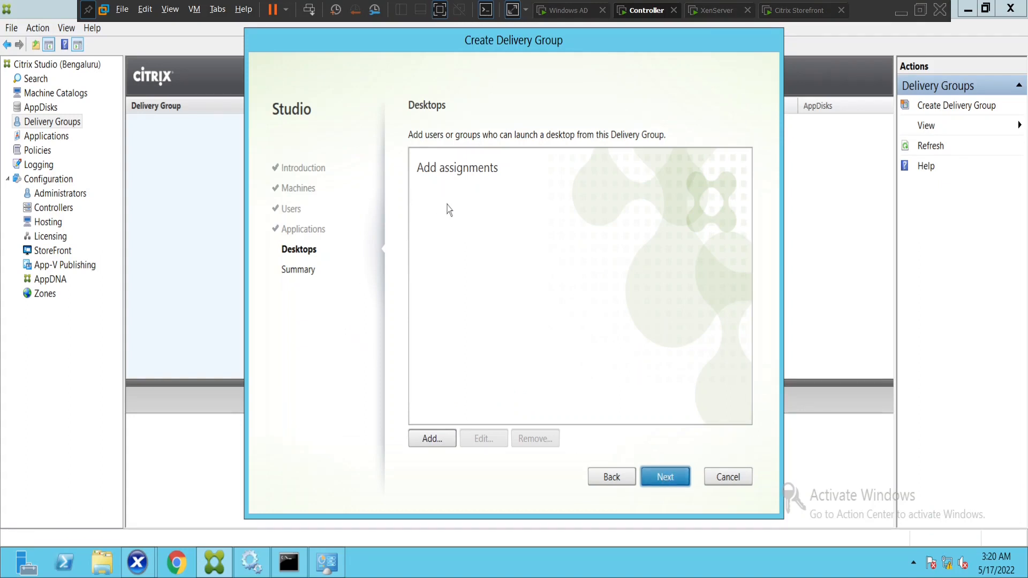
{"action": "left_click", "coordinate": [424, 440]}
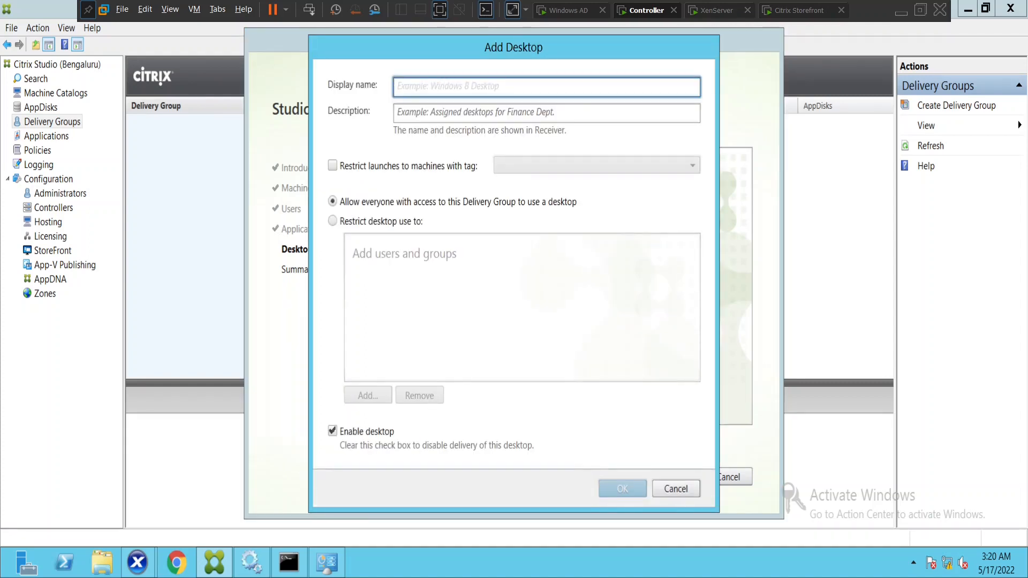
{"action": "type", "text": "A"}
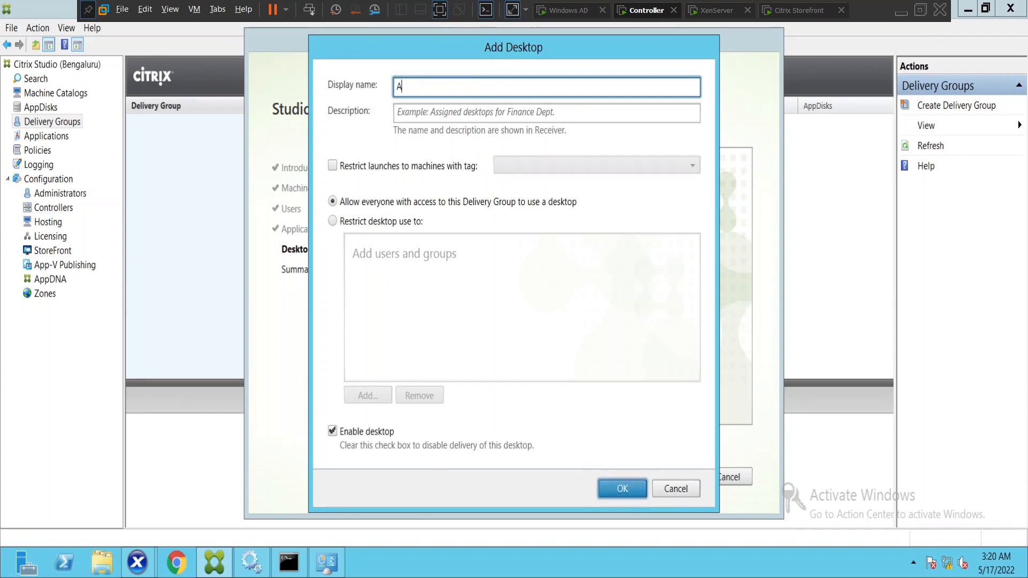
{"action": "type", "text": "erospace VDI"}
{"action": "left_click", "coordinate": [417, 113]}
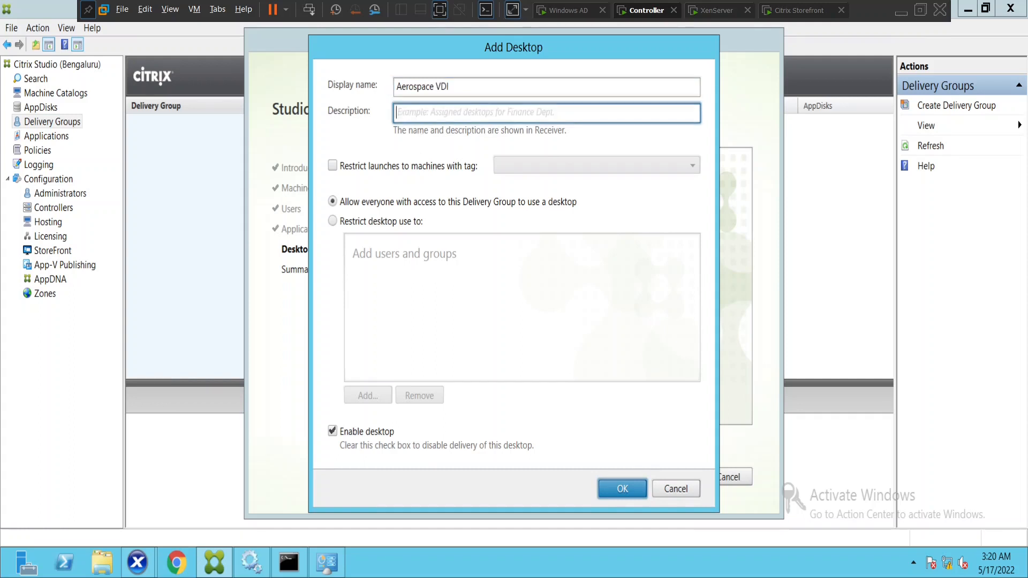
{"action": "type", "text": "Aerospa"}
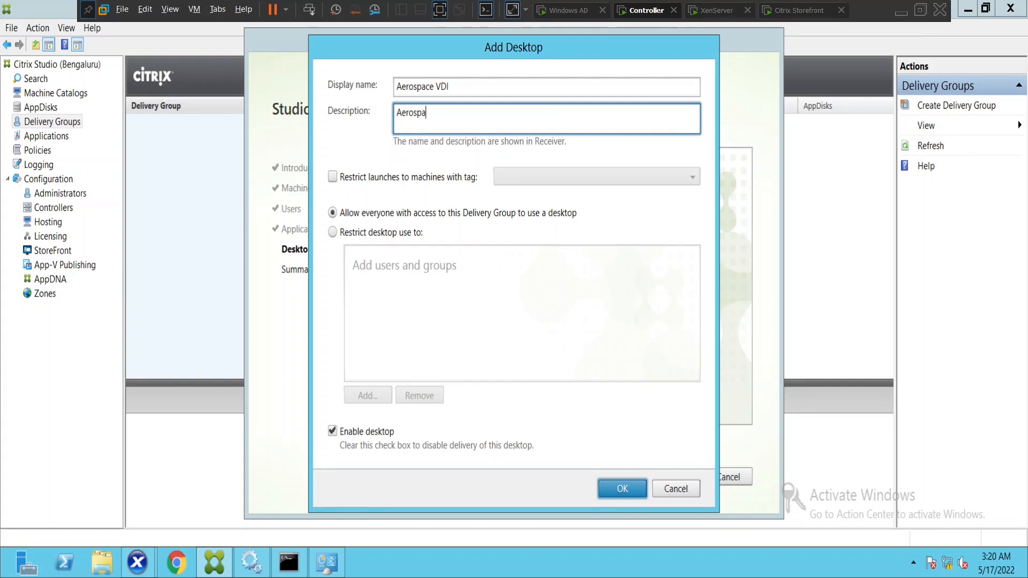
{"action": "type", "text": "ce Team server OS"}
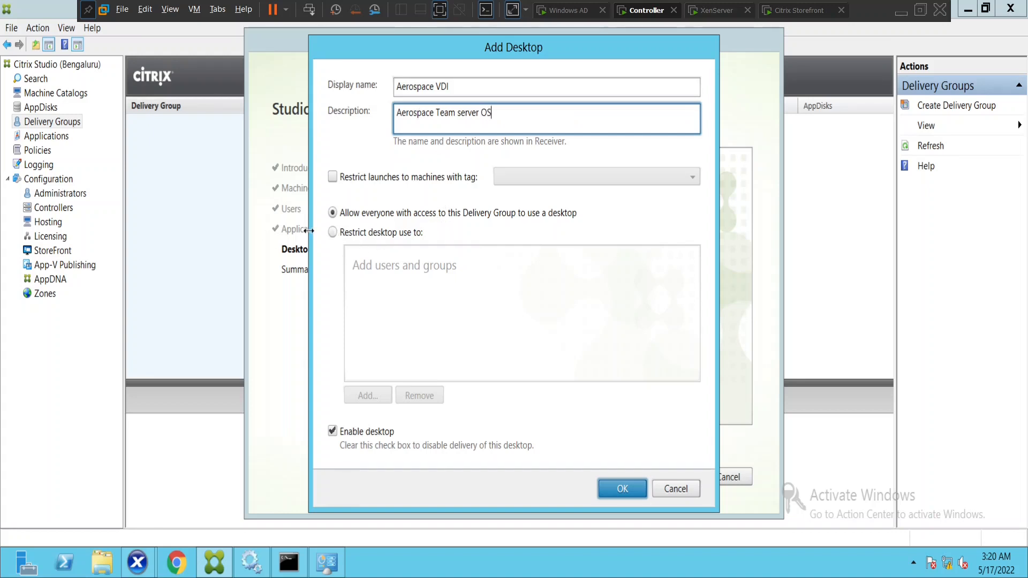
Restrict desktop use to chosen users and add the first two resolved directory accounts
{"action": "left_click", "coordinate": [333, 233]}
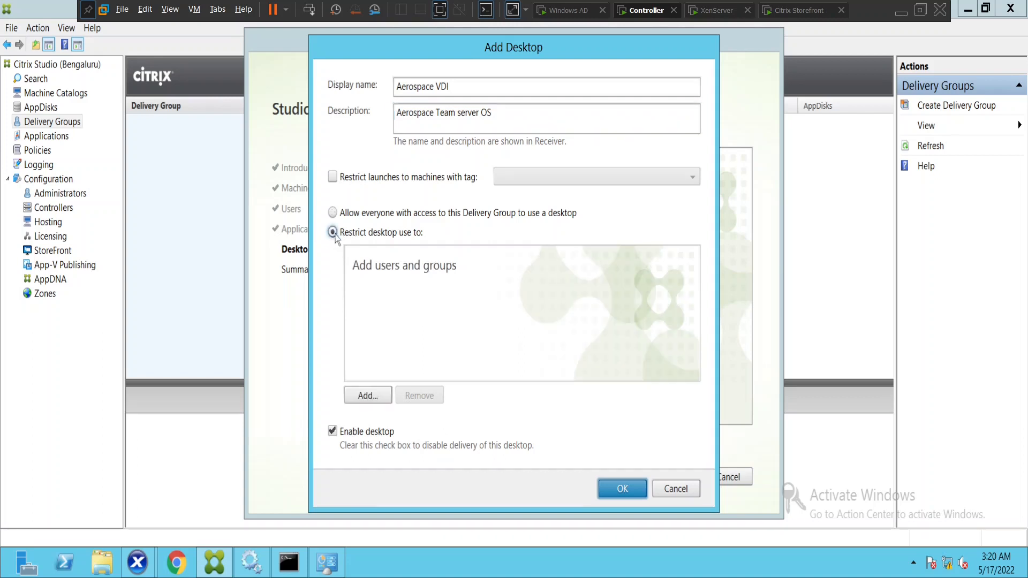
{"action": "left_click", "coordinate": [368, 396]}
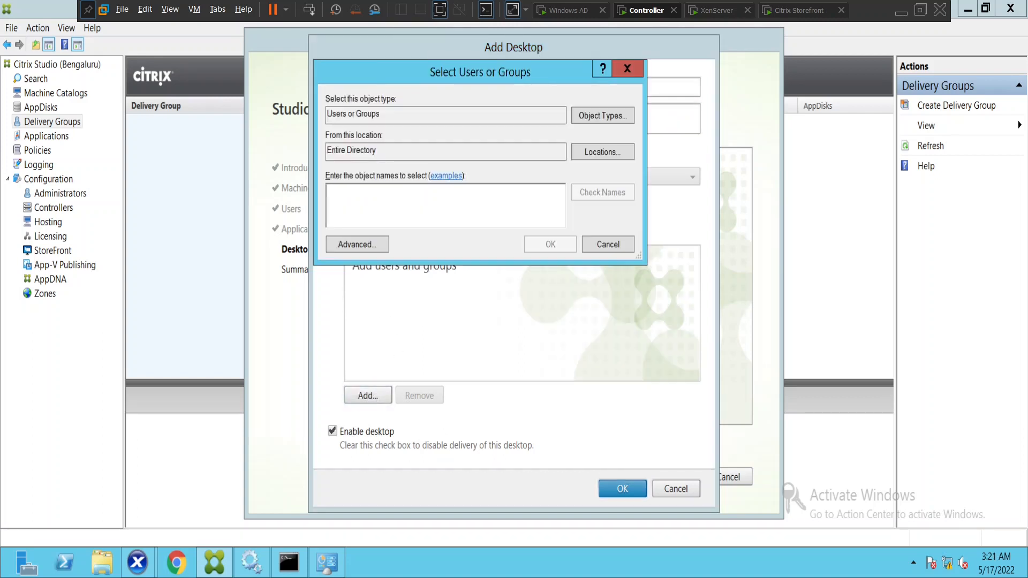
{"action": "type", "text": "naresh"}
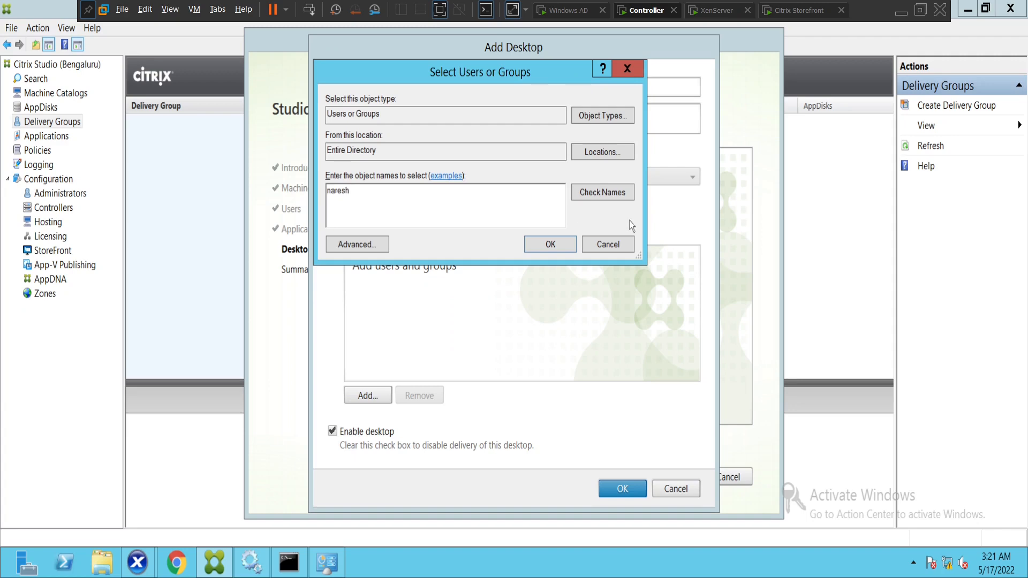
{"action": "left_click", "coordinate": [614, 193]}
{"action": "left_click", "coordinate": [550, 245]}
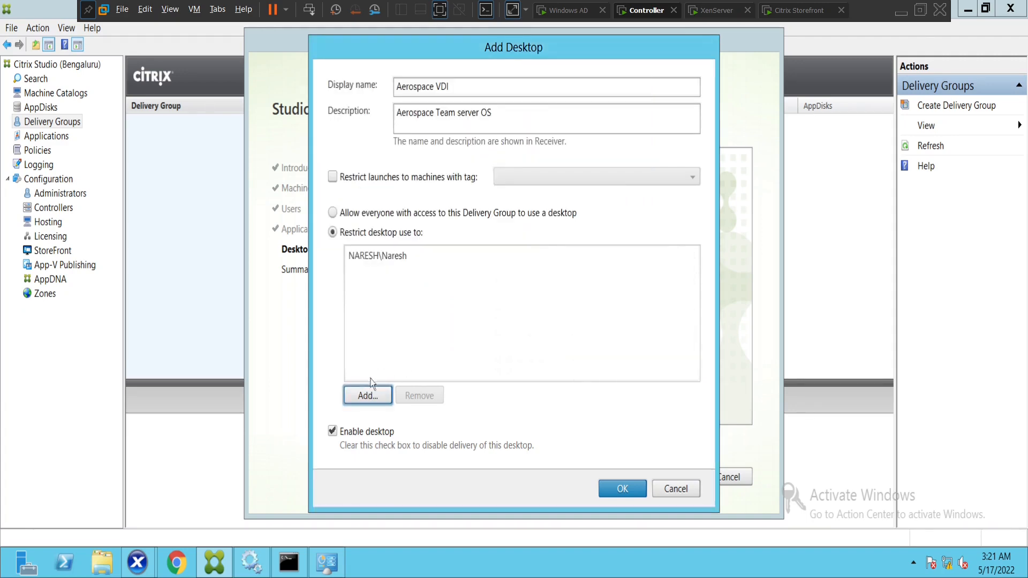
{"action": "left_click", "coordinate": [368, 395]}
{"action": "type", "text": "c"}
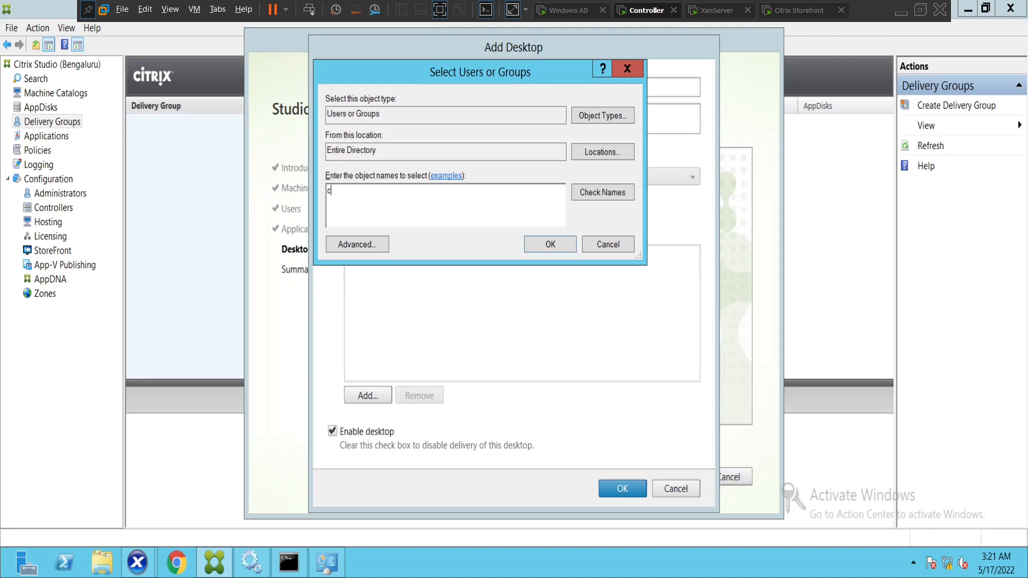
{"action": "type", "text": "itrixuser1"}
{"action": "left_click", "coordinate": [610, 193]}
{"action": "left_click", "coordinate": [557, 245]}
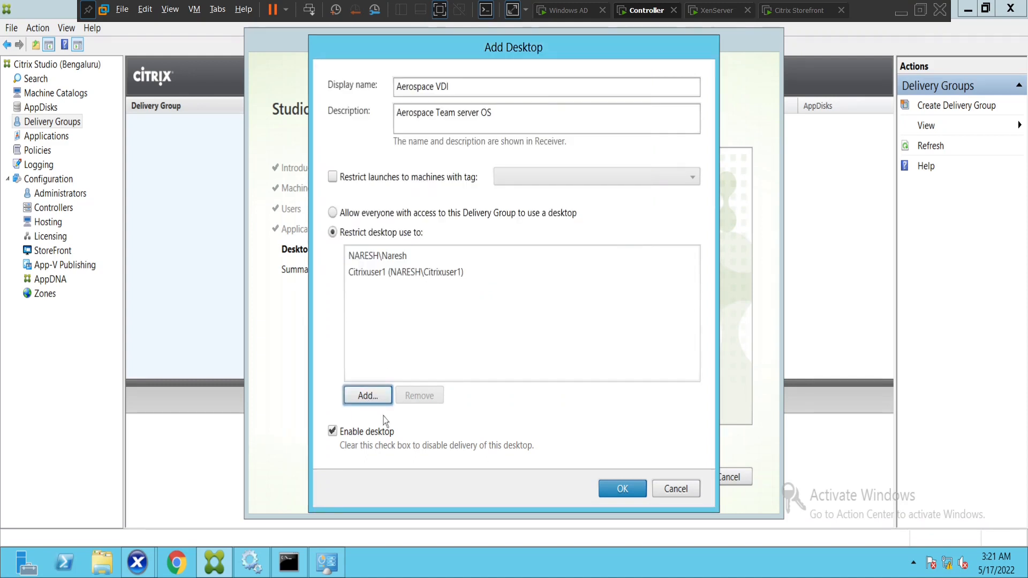
Add a third resolved user account and save the restricted Aerospace VDI desktop
{"action": "left_click", "coordinate": [368, 396]}
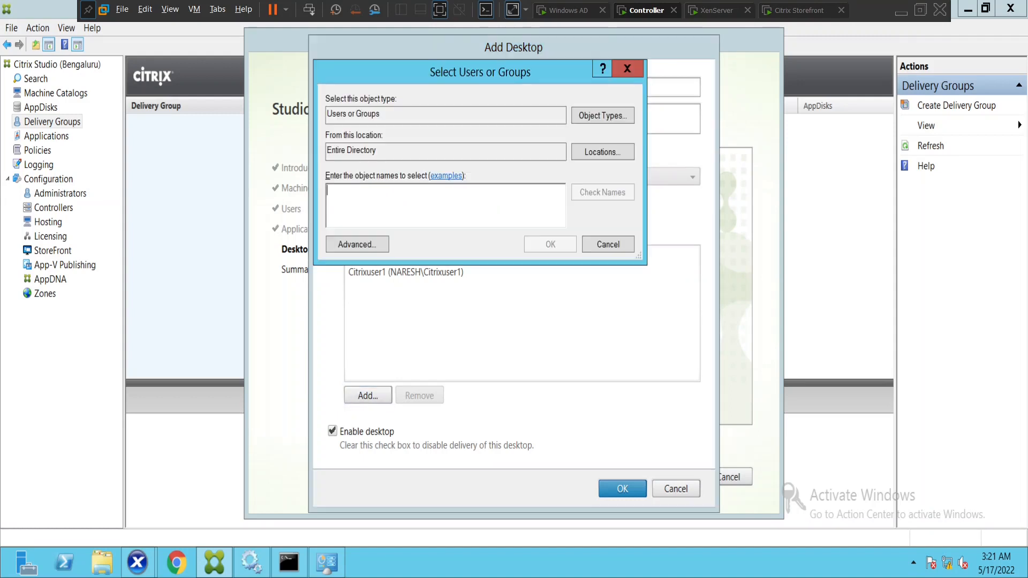
{"action": "type", "text": "john"}
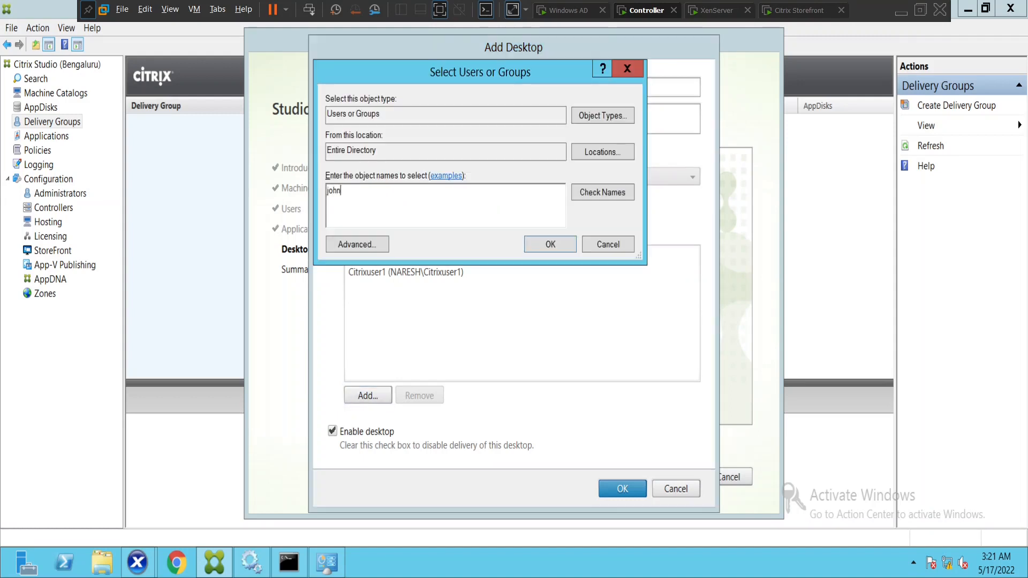
{"action": "left_click", "coordinate": [606, 194]}
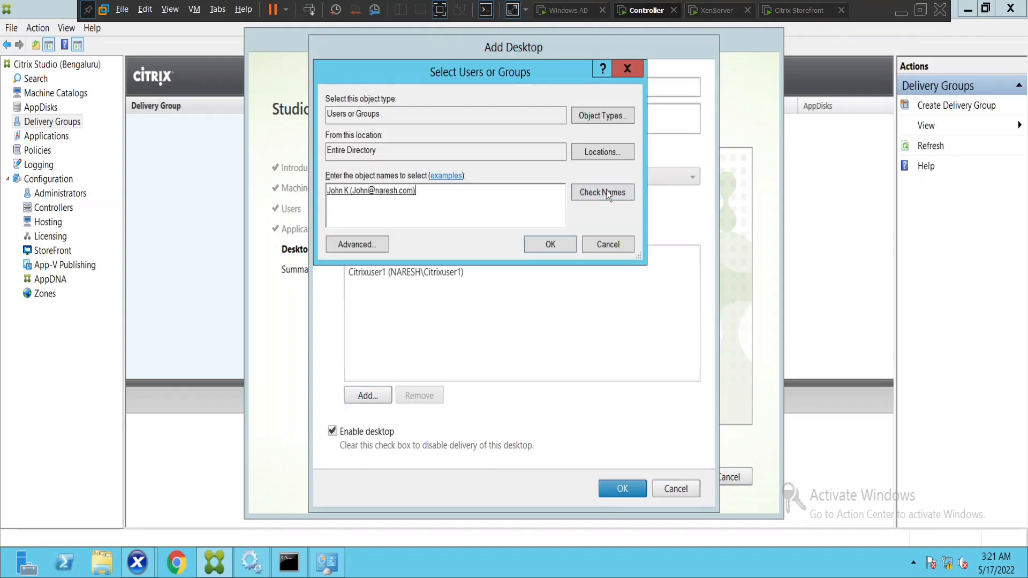
{"action": "left_click", "coordinate": [562, 248]}
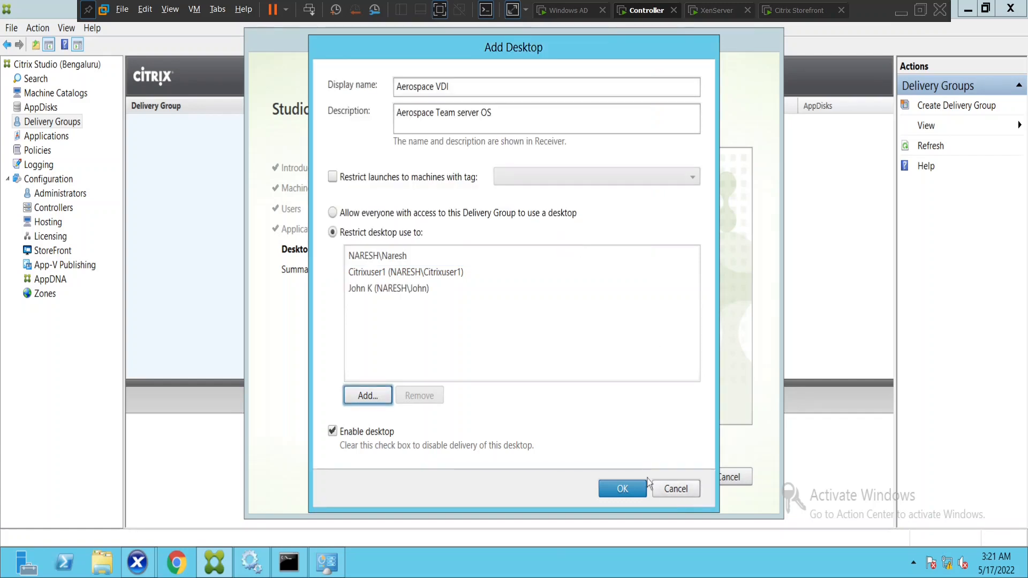
{"action": "left_click", "coordinate": [623, 489]}
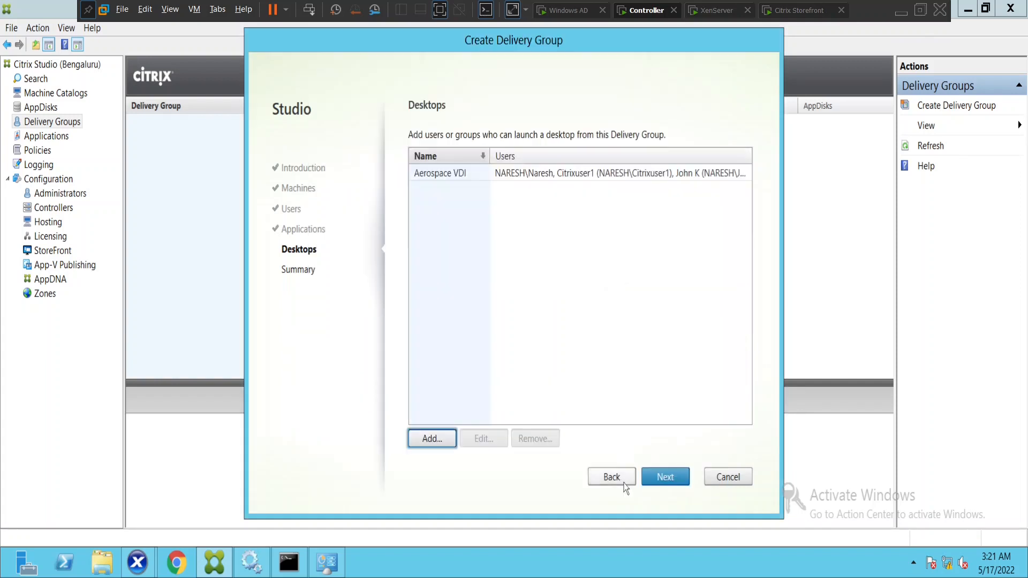
Name the group 'Aerospace India', describe it as 'Aerospace India team Bangalore', and finish
{"action": "left_click", "coordinate": [658, 477]}
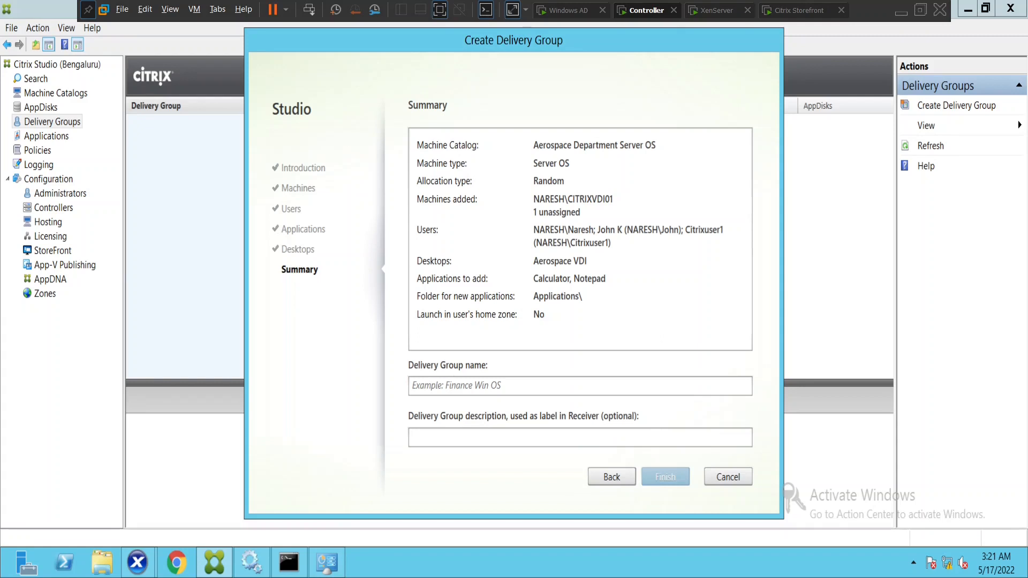
{"action": "left_click", "coordinate": [580, 385]}
{"action": "type", "text": "Aer"}
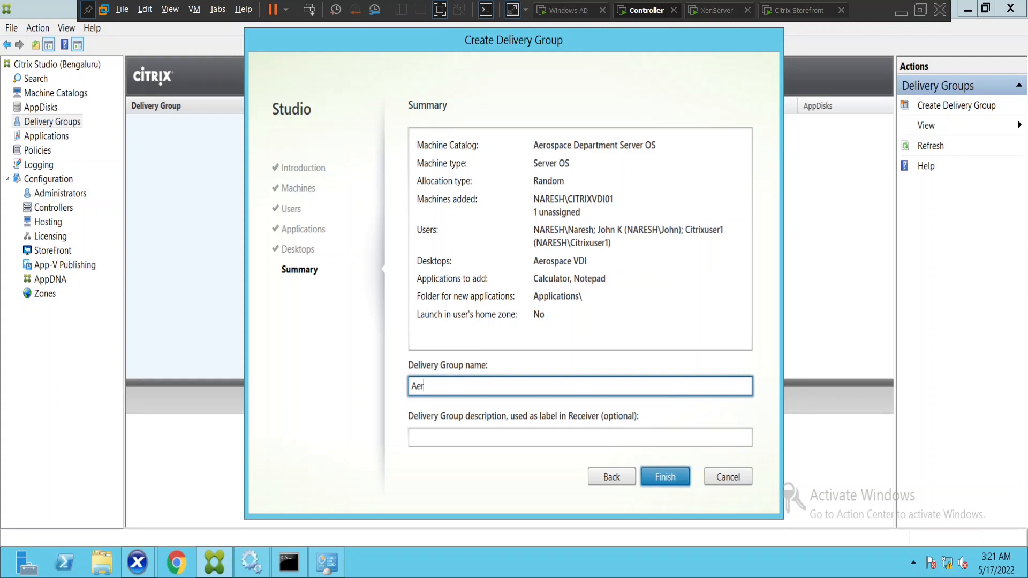
{"action": "type", "text": "ospace India"}
{"action": "left_click", "coordinate": [485, 437]}
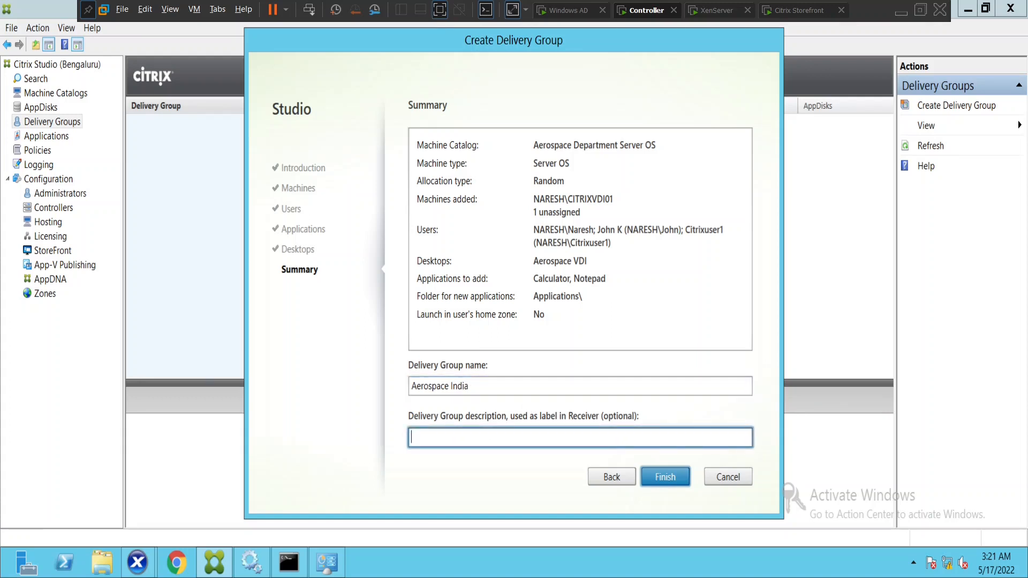
{"action": "type", "text": "Aerospace India team Bangalore"}
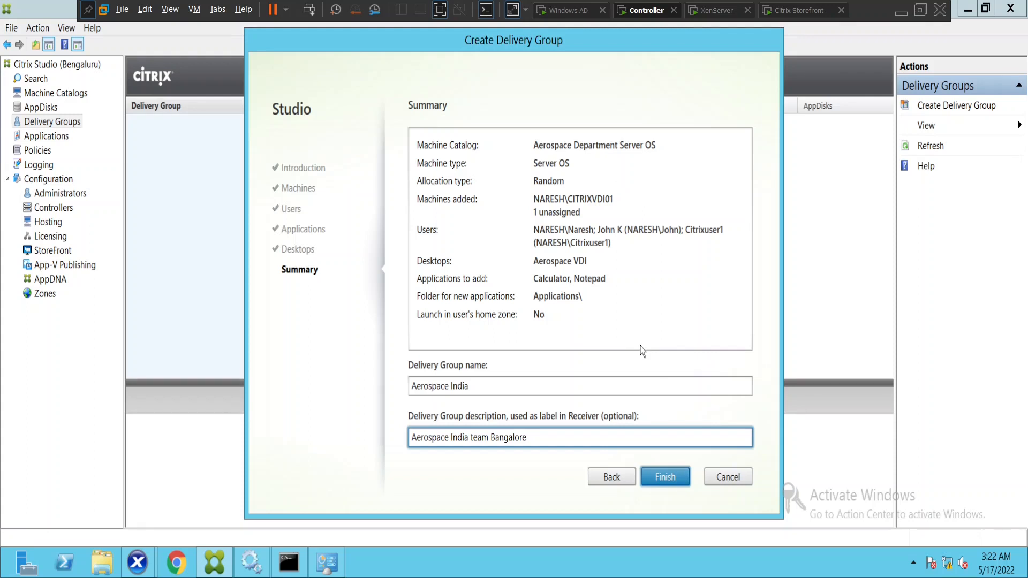
{"action": "left_click", "coordinate": [661, 483]}
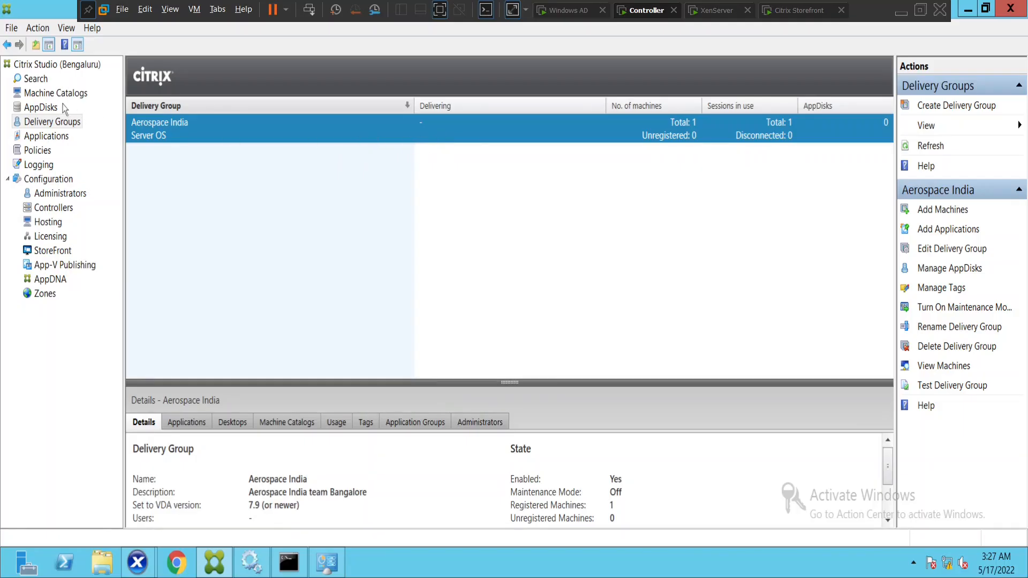
After creation completes, go to the Delivery Groups node and open the Search view
{"action": "left_click", "coordinate": [50, 92]}
{"action": "left_click", "coordinate": [61, 123]}
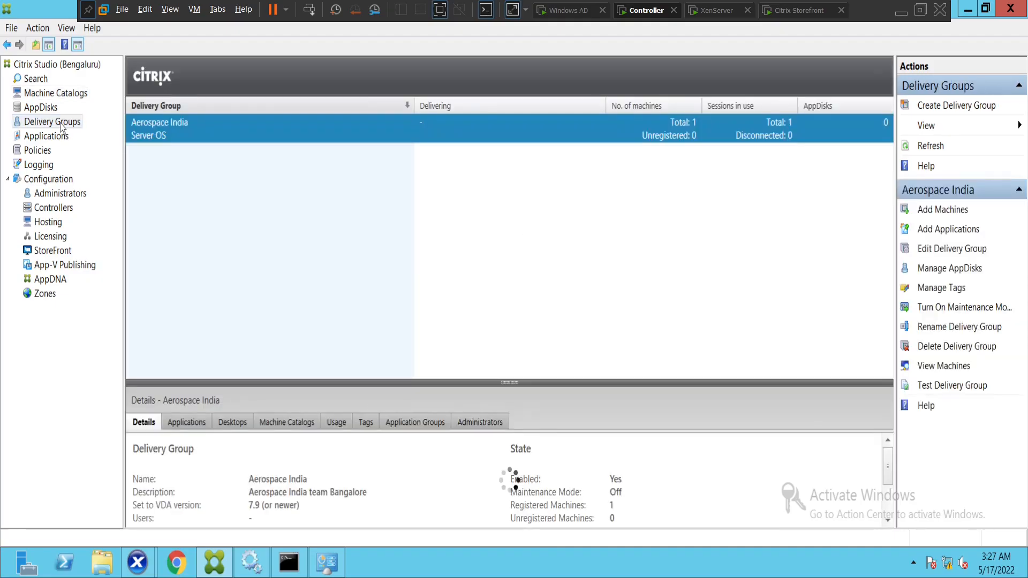
{"action": "double_click", "coordinate": [470, 129]}
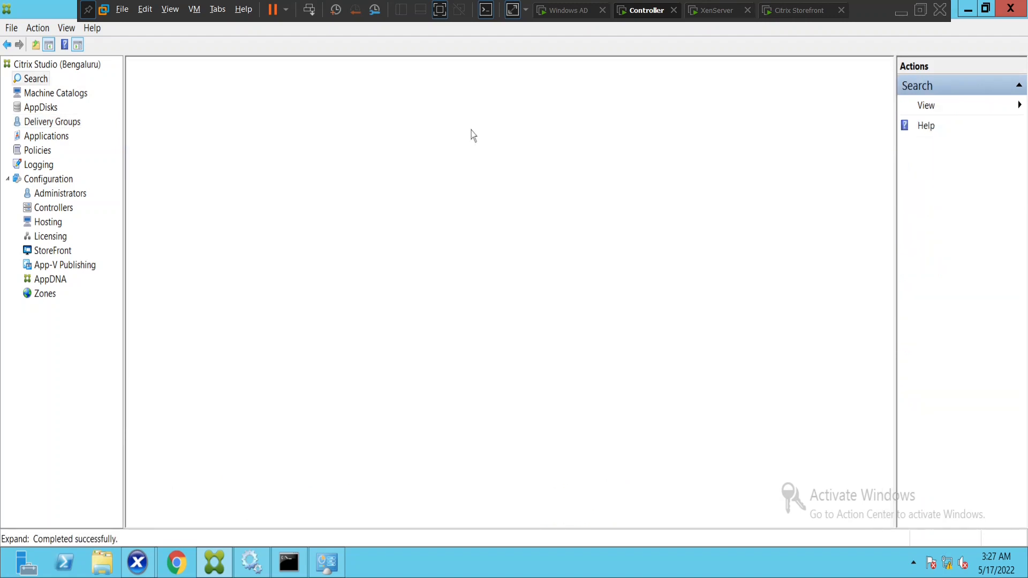